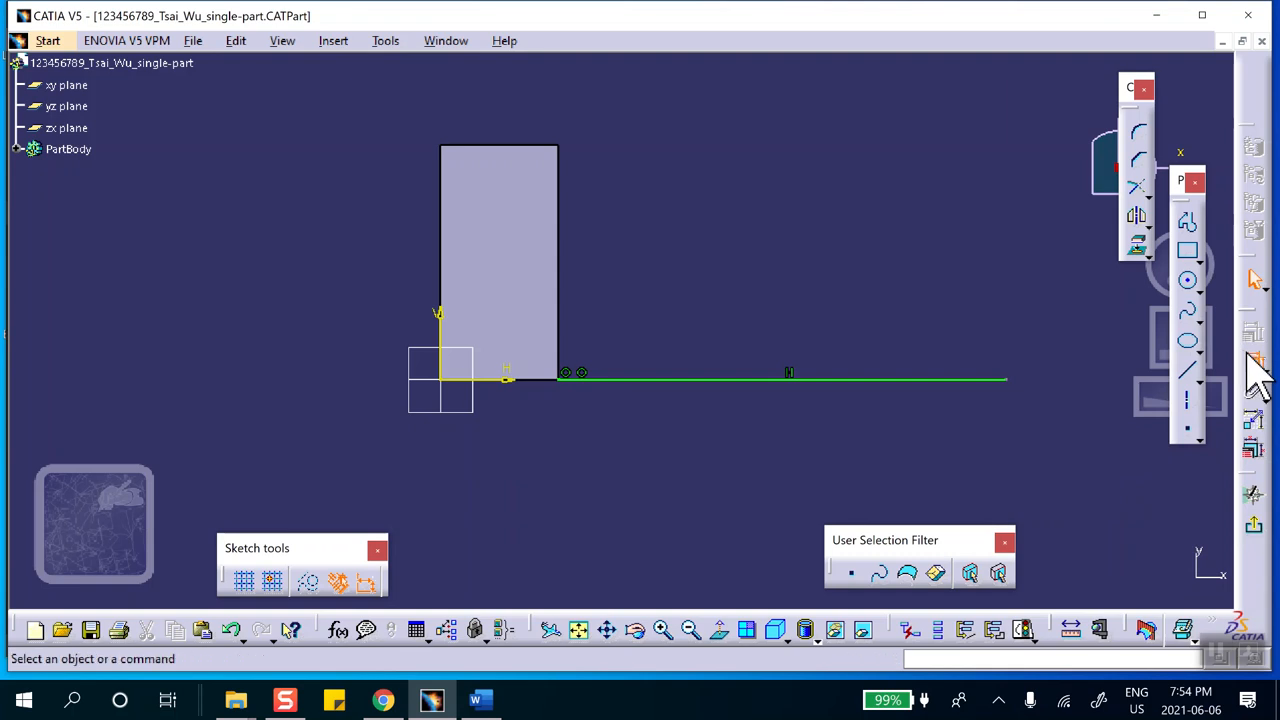
# Step: Dimension the horizontal sketch line's length at 10 in and exit the sketch
pyautogui.click(863, 379)
pyautogui.doubleClick(822, 433)
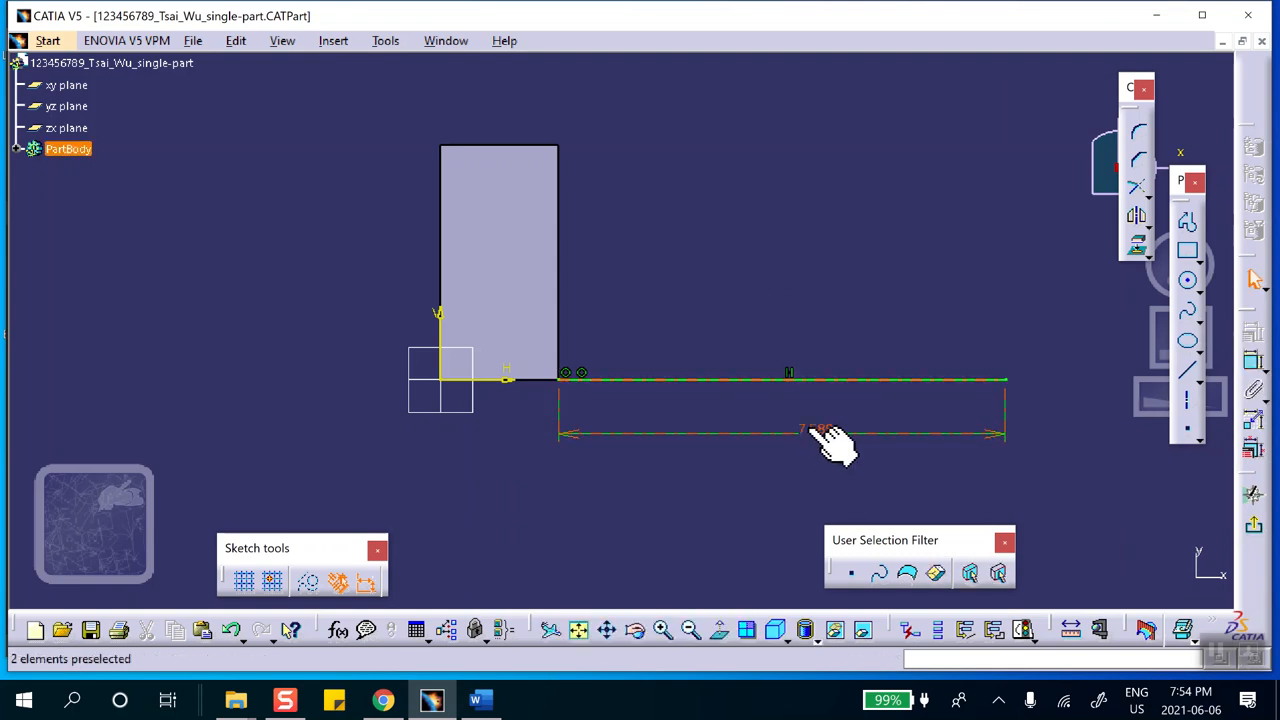
pyautogui.write('10')
pyautogui.click(1107, 580)
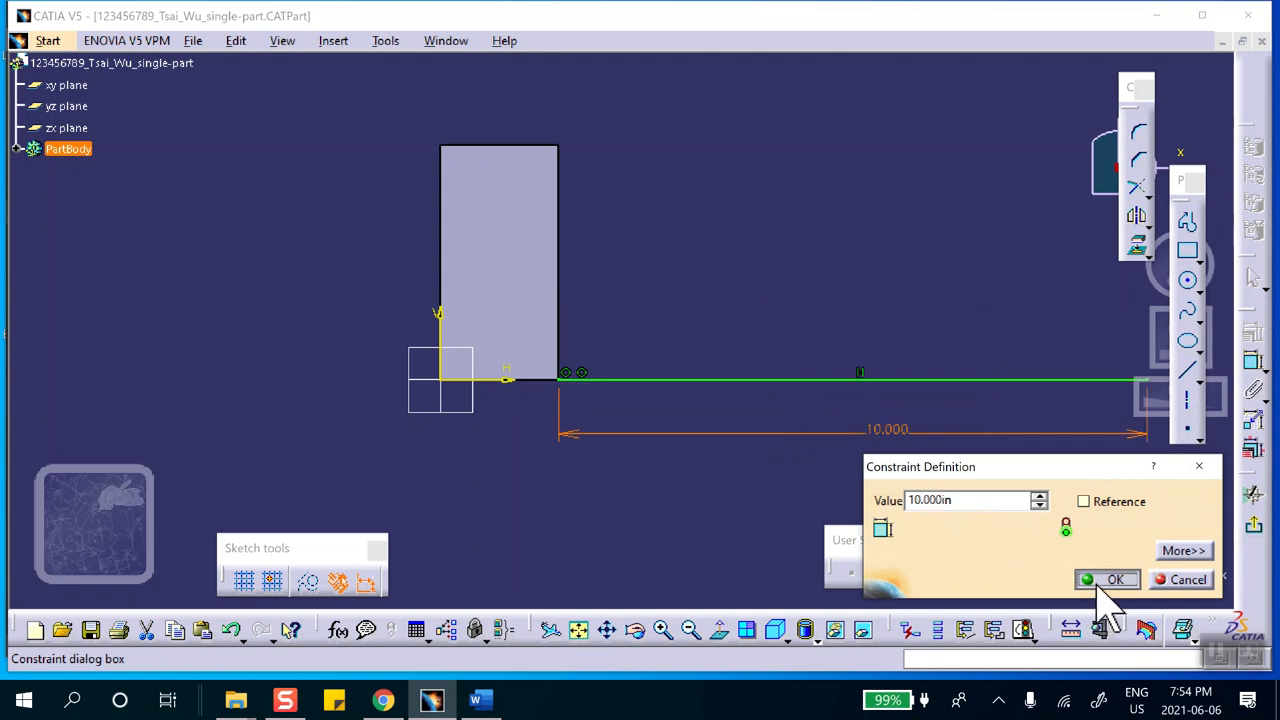
pyautogui.moveTo(951, 312); pyautogui.dragTo(834, 329, button='middle')
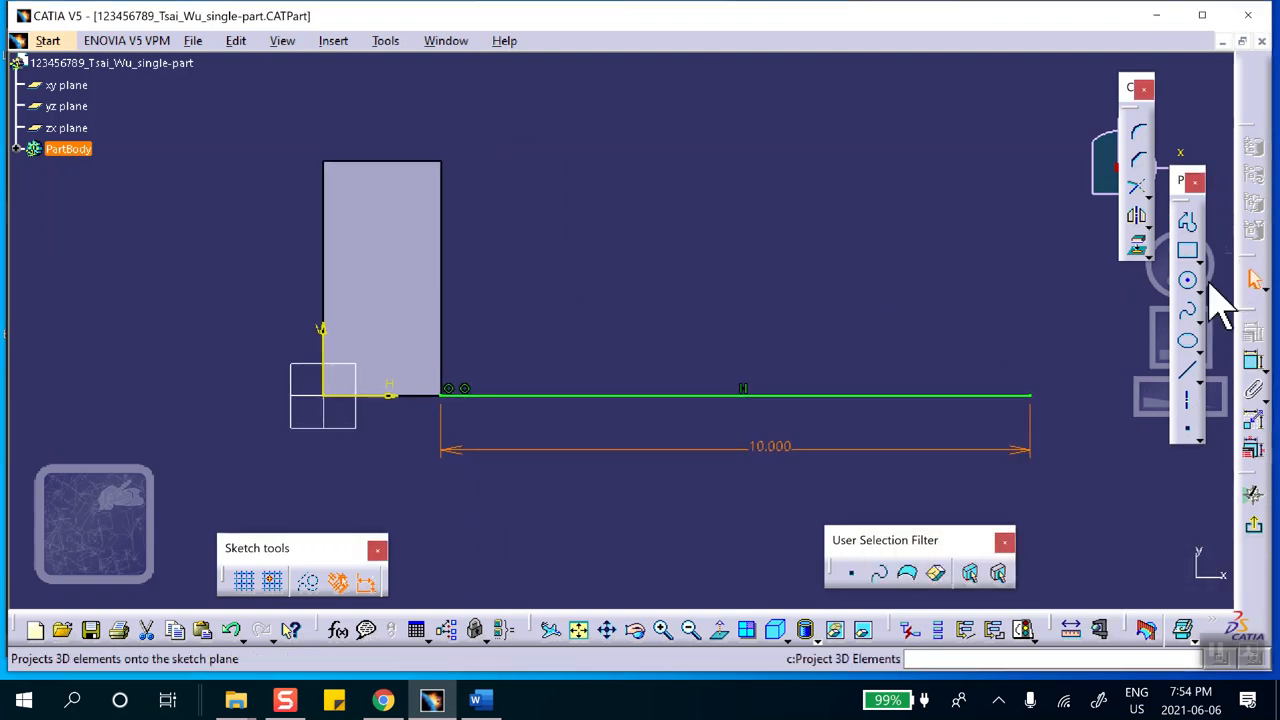
pyautogui.click(1256, 529)
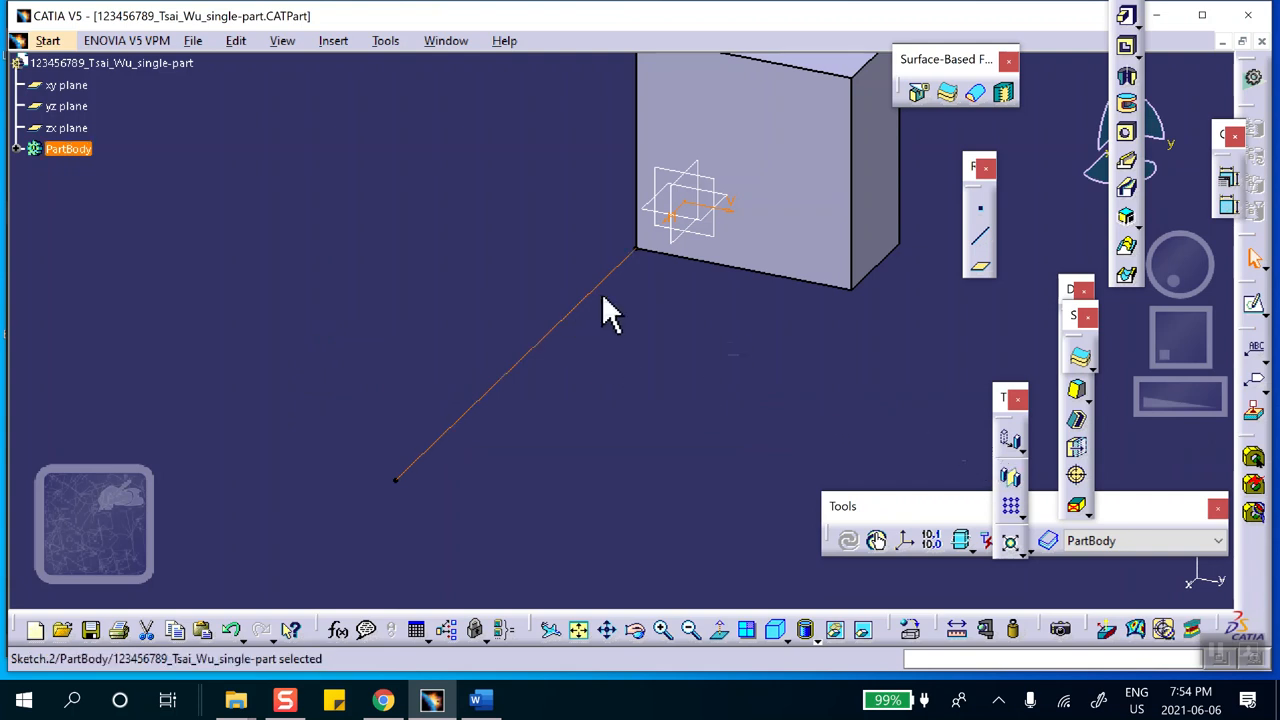
# Step: Delete Sketch.2, which holds the 10 in line, from the PartBody
pyautogui.moveTo(777, 366)
pyautogui.mouseDown(button='middle')
pyautogui.moveTo(760, 354)
pyautogui.moveTo(697, 386)
pyautogui.mouseUp(button='middle')
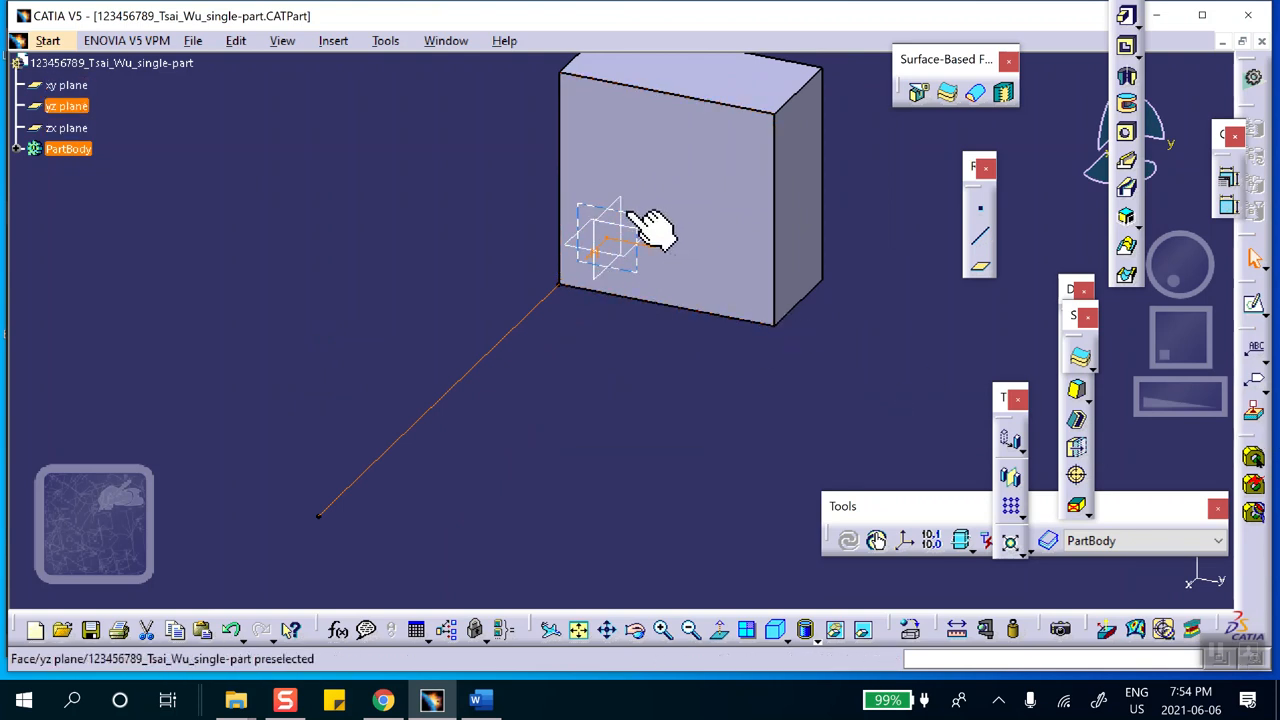
pyautogui.click(16, 149)
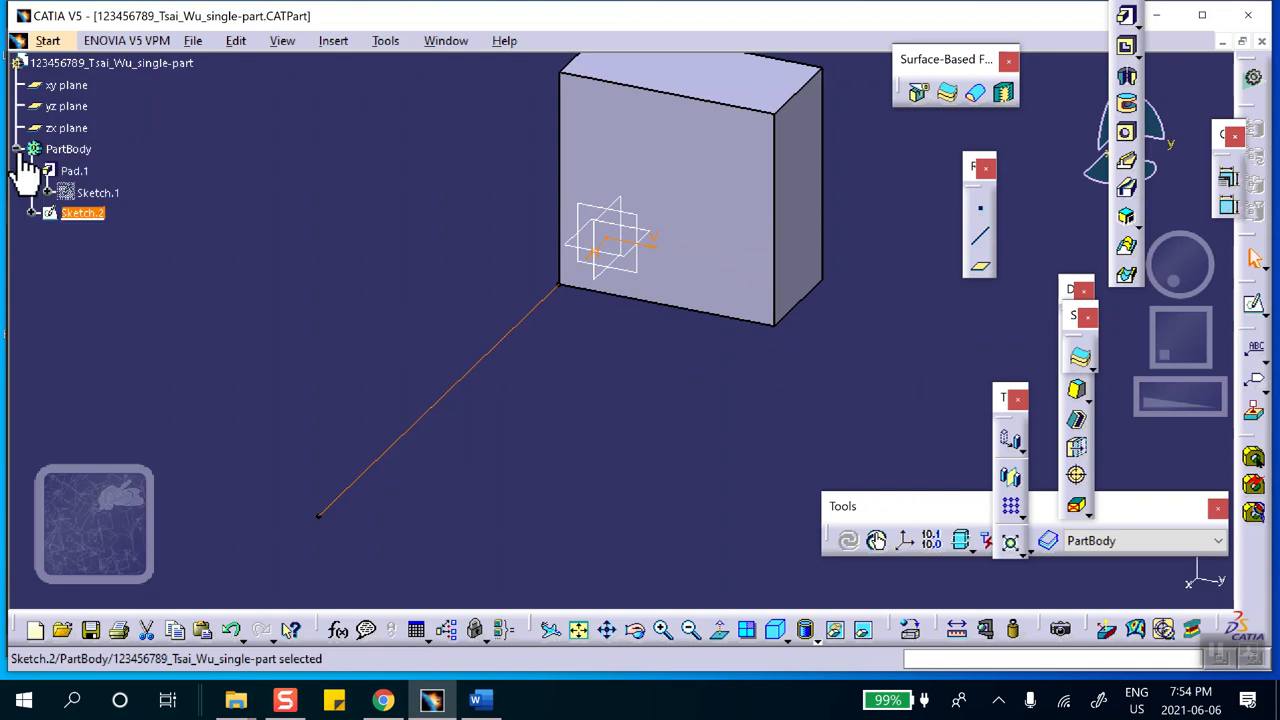
pyautogui.click(34, 213)
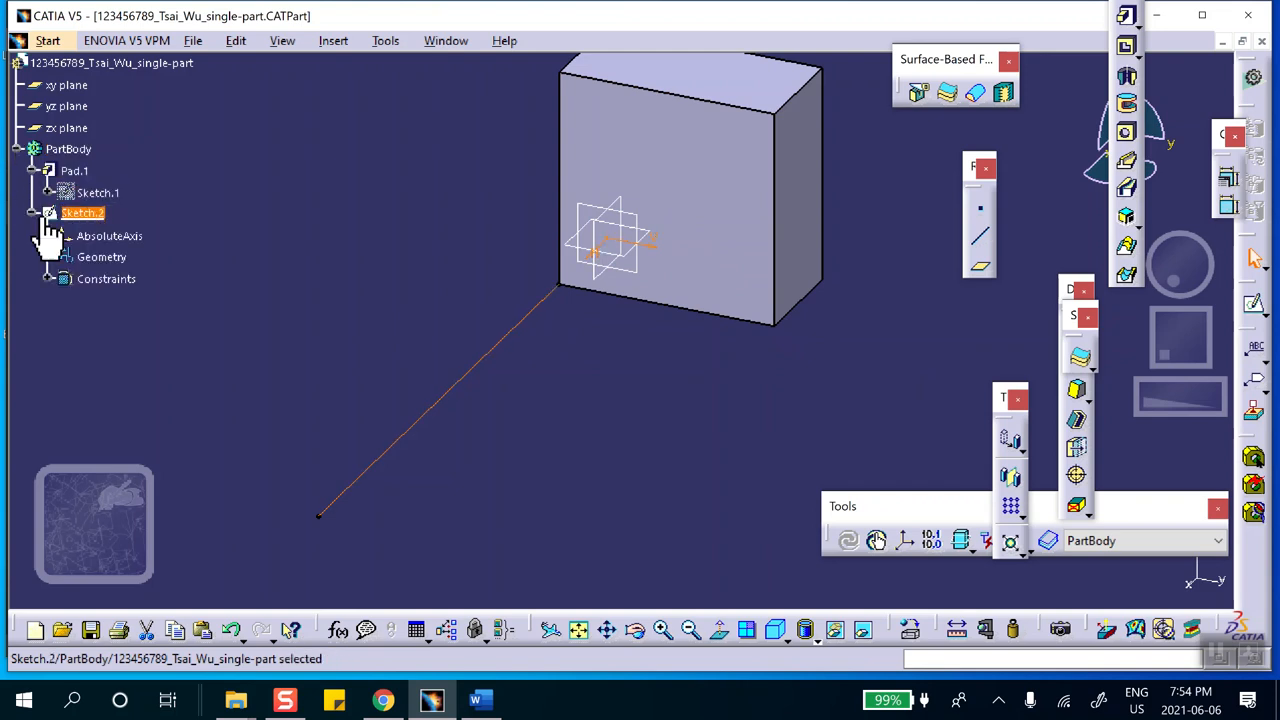
pyautogui.rightClick(96, 215)
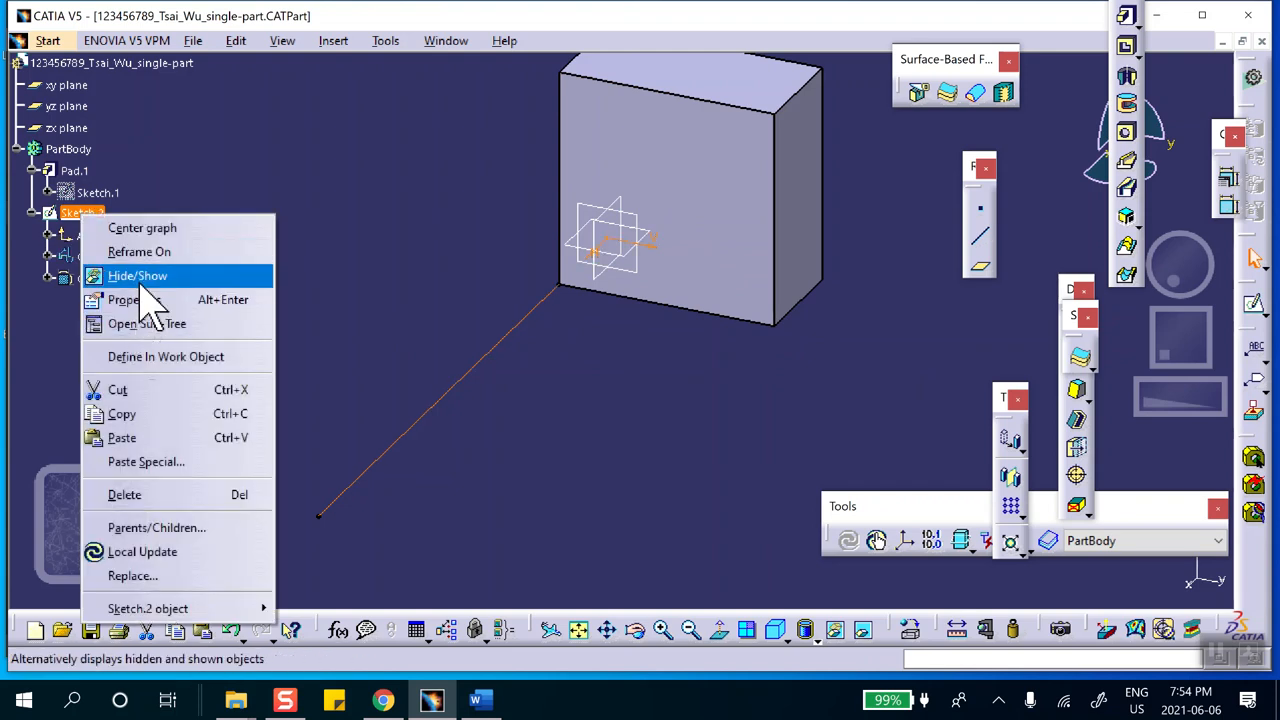
pyautogui.click(130, 494)
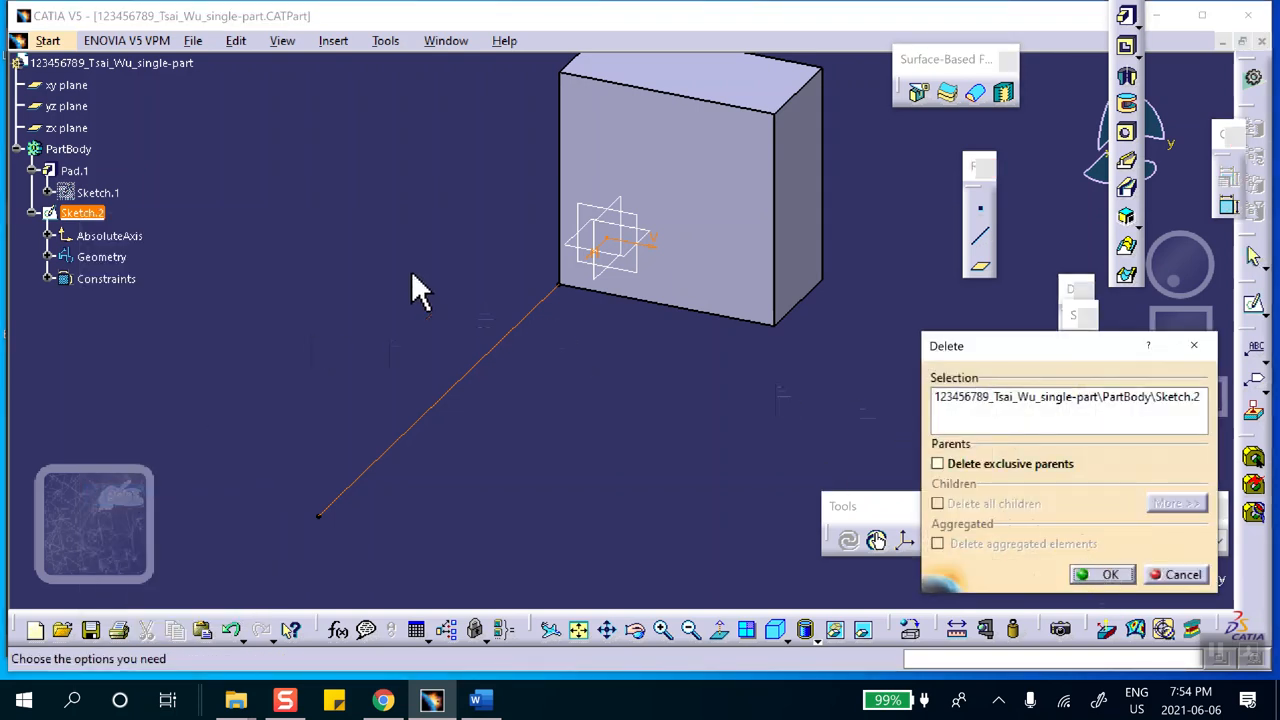
pyautogui.click(1100, 575)
# Step: Start a sketch on the yz plane and draw a horizontal line beyond the block, level with its bottom edge
pyautogui.moveTo(575, 375); pyautogui.dragTo(509, 343, button='middle')
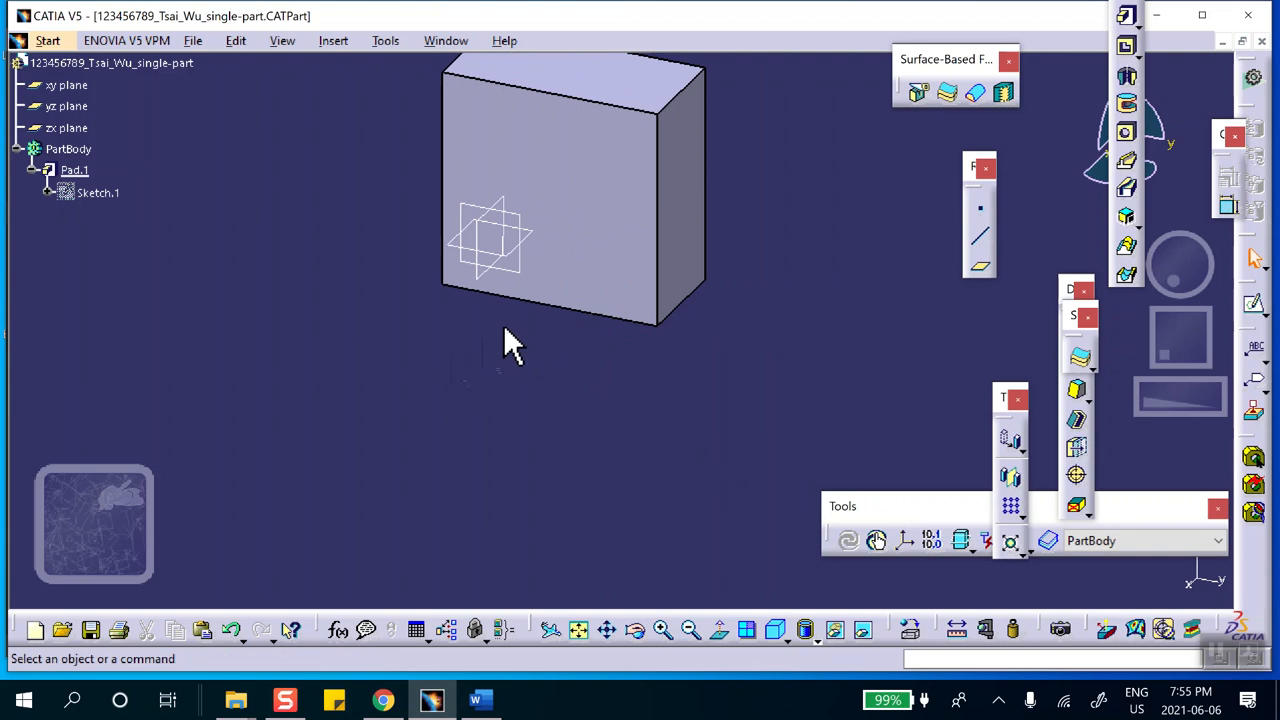
pyautogui.click(540, 233)
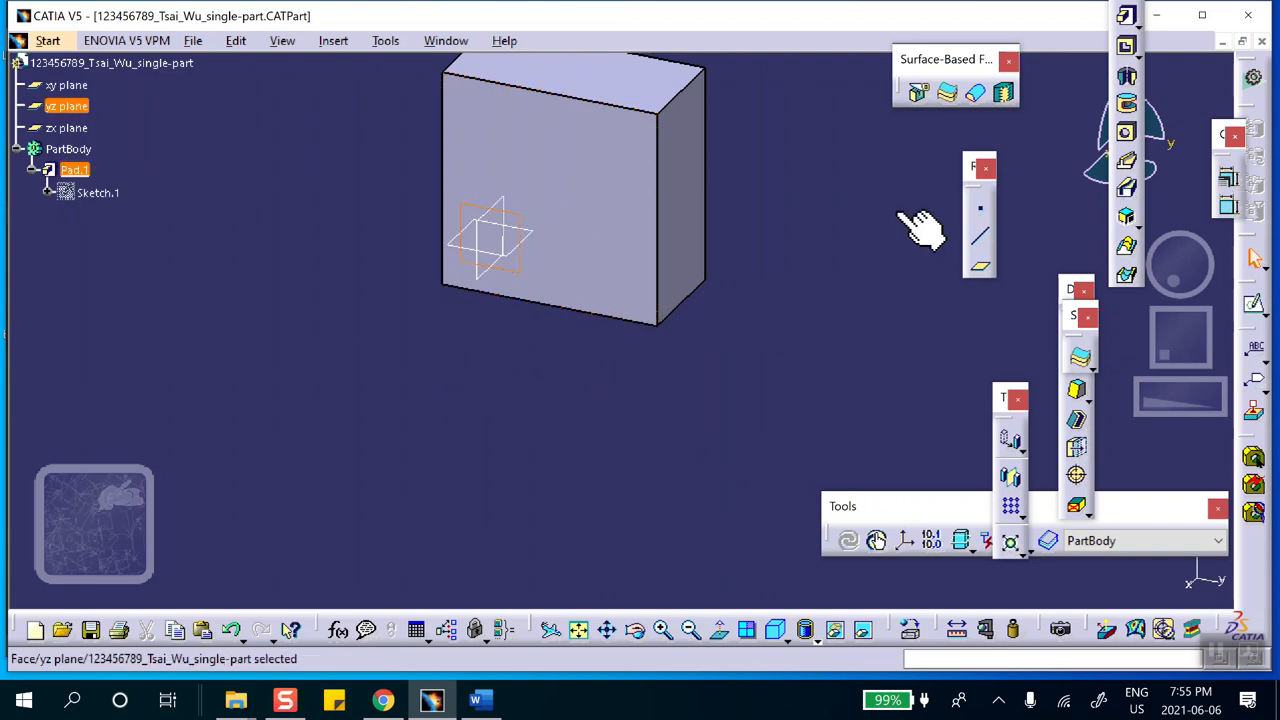
pyautogui.click(1254, 303)
pyautogui.moveTo(815, 270); pyautogui.dragTo(677, 334, button='middle')
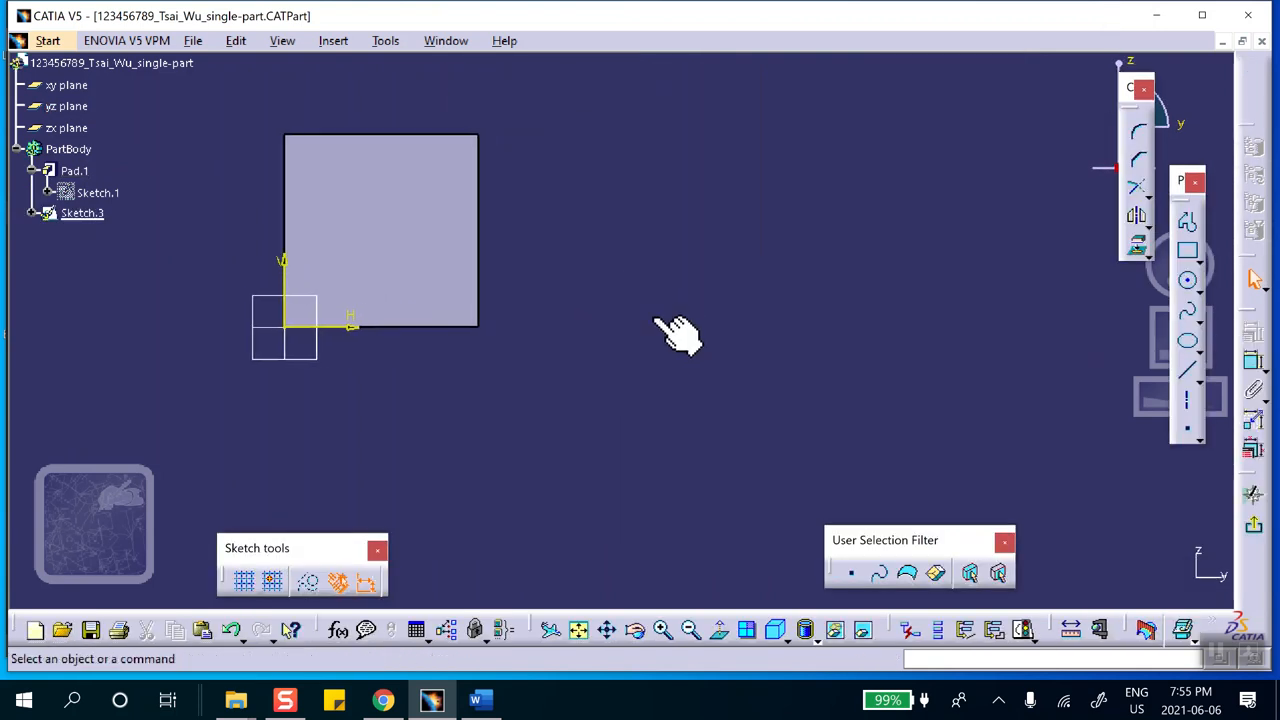
pyautogui.click(1189, 369)
pyautogui.click(538, 328)
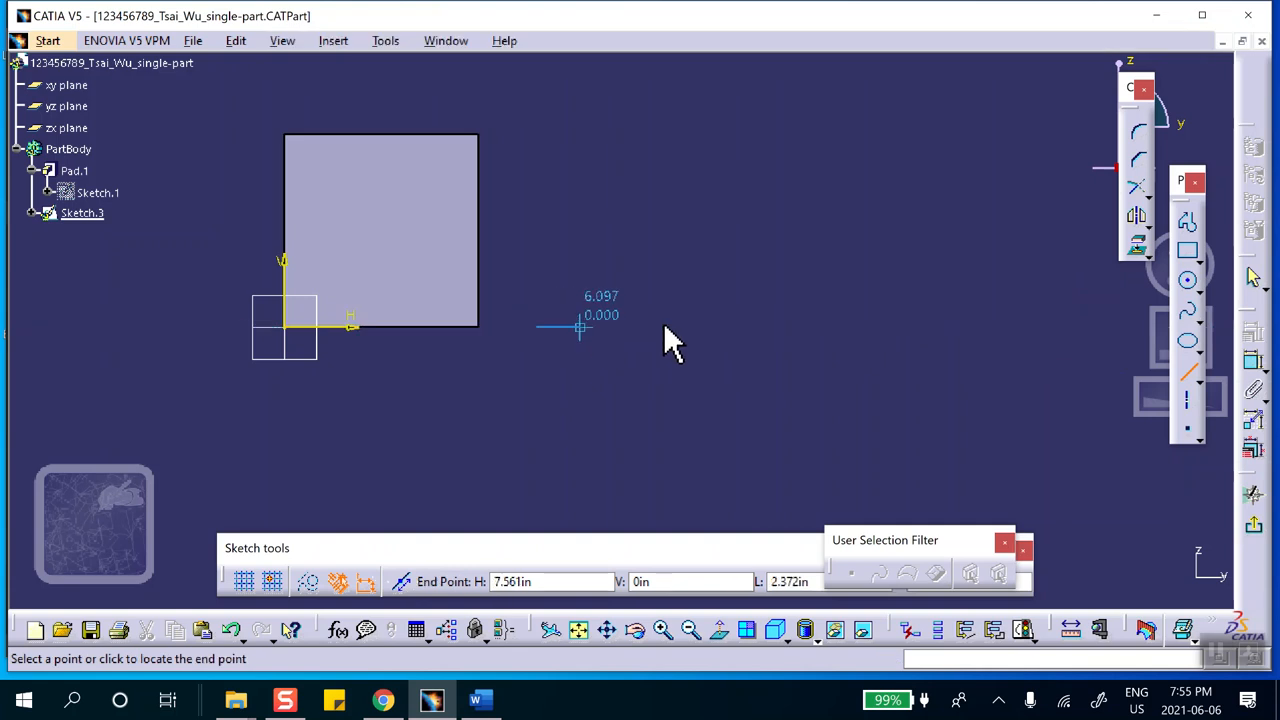
pyautogui.click(982, 338)
# Step: Make the line's nearer endpoint coincident with the adjacent bottom corner of the block
pyautogui.click(543, 327)
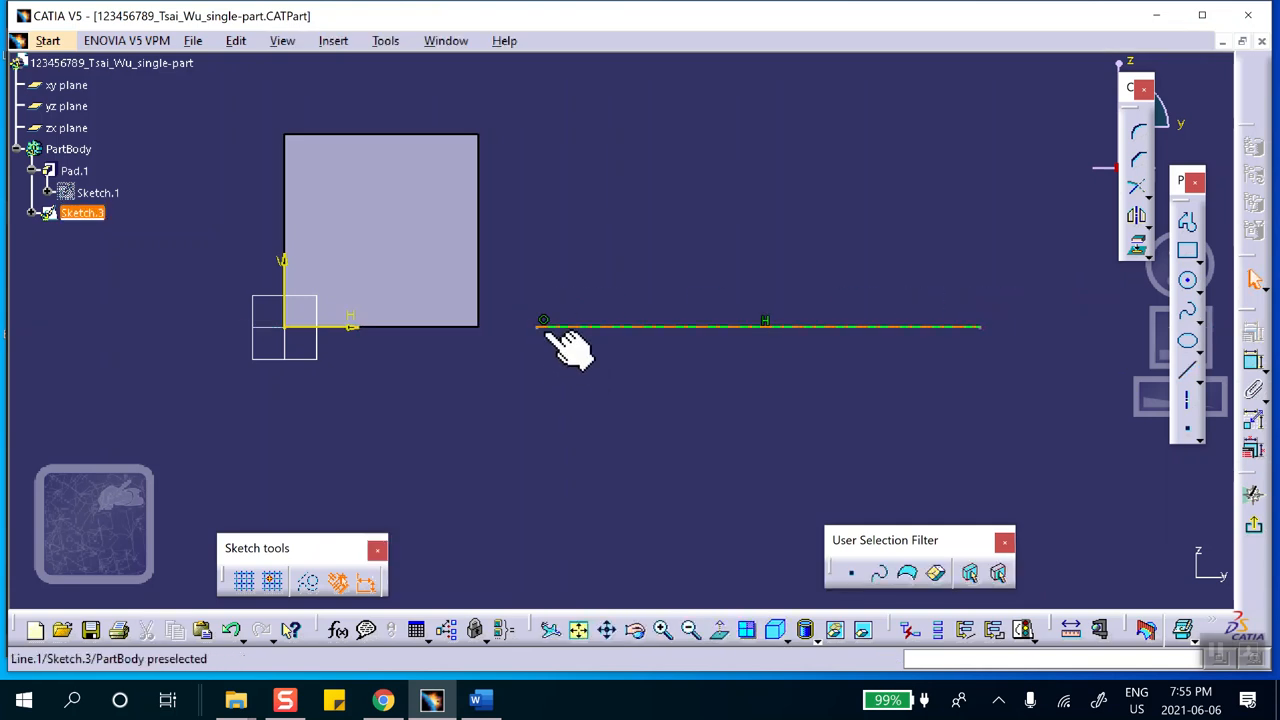
pyautogui.keyDown('ctrl'); pyautogui.click(479, 328); pyautogui.keyUp('ctrl')
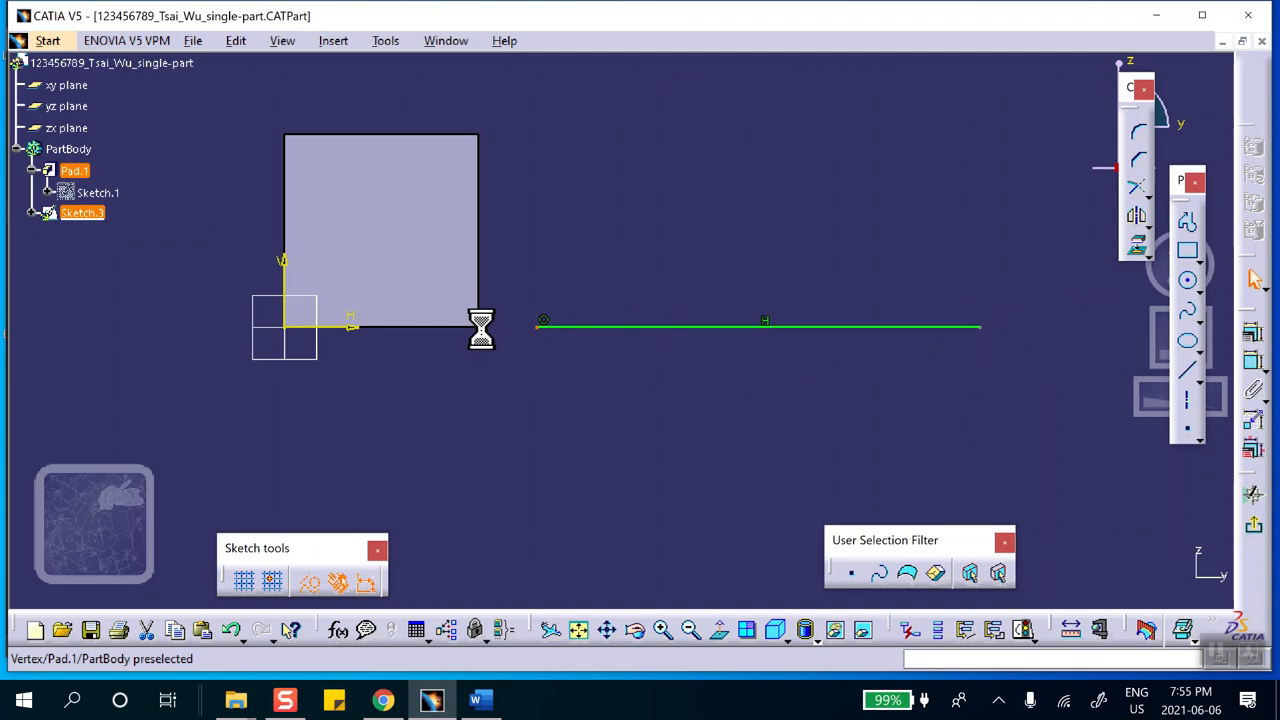
pyautogui.click(1254, 360)
pyautogui.click(1123, 388)
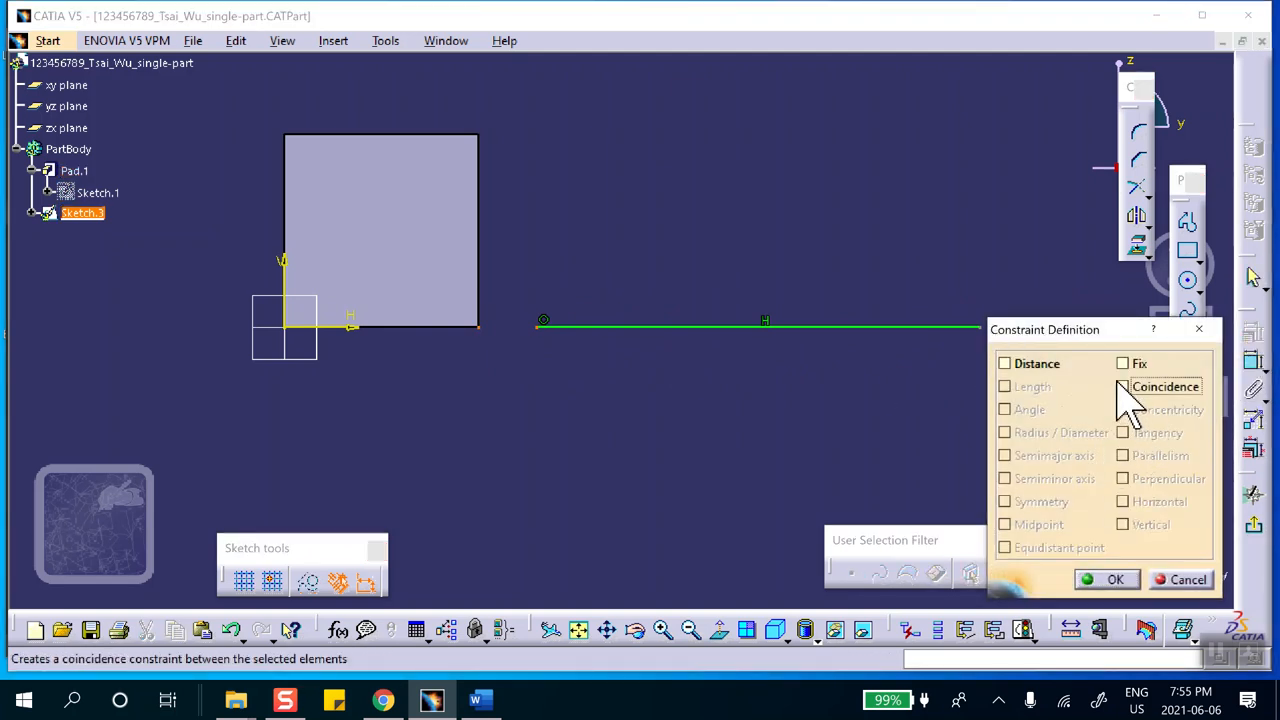
pyautogui.click(1110, 579)
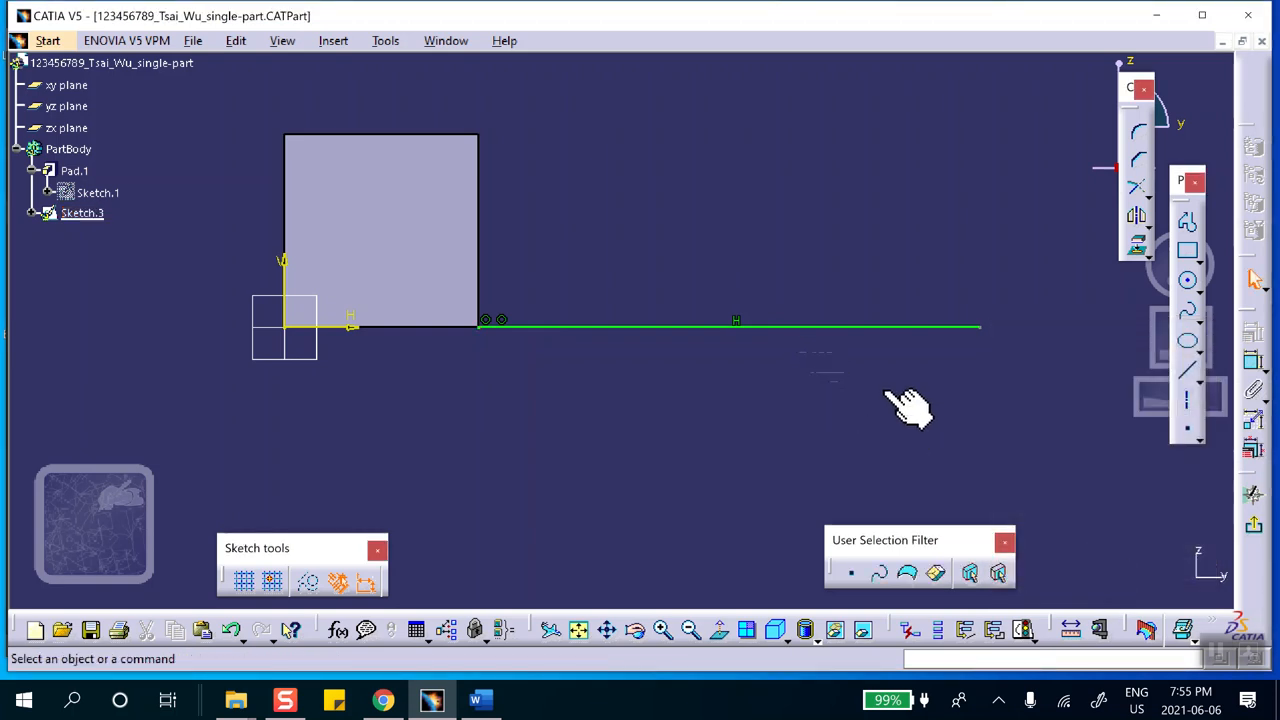
# Step: Dimension the horizontal line's length at 10 in and exit the sketch
pyautogui.click(1253, 390)
pyautogui.click(757, 326)
pyautogui.click(740, 372)
pyautogui.doubleClick(740, 366)
pyautogui.write('1')
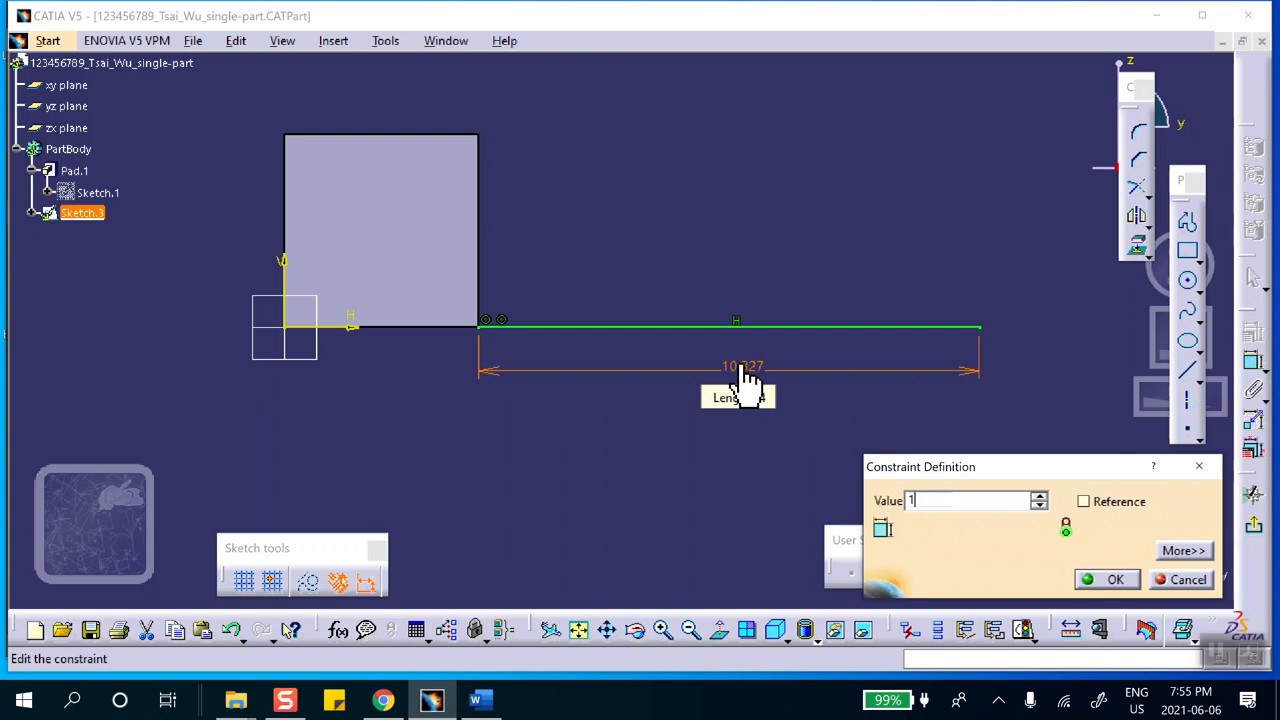
pyautogui.write('0')
pyautogui.click(1125, 579)
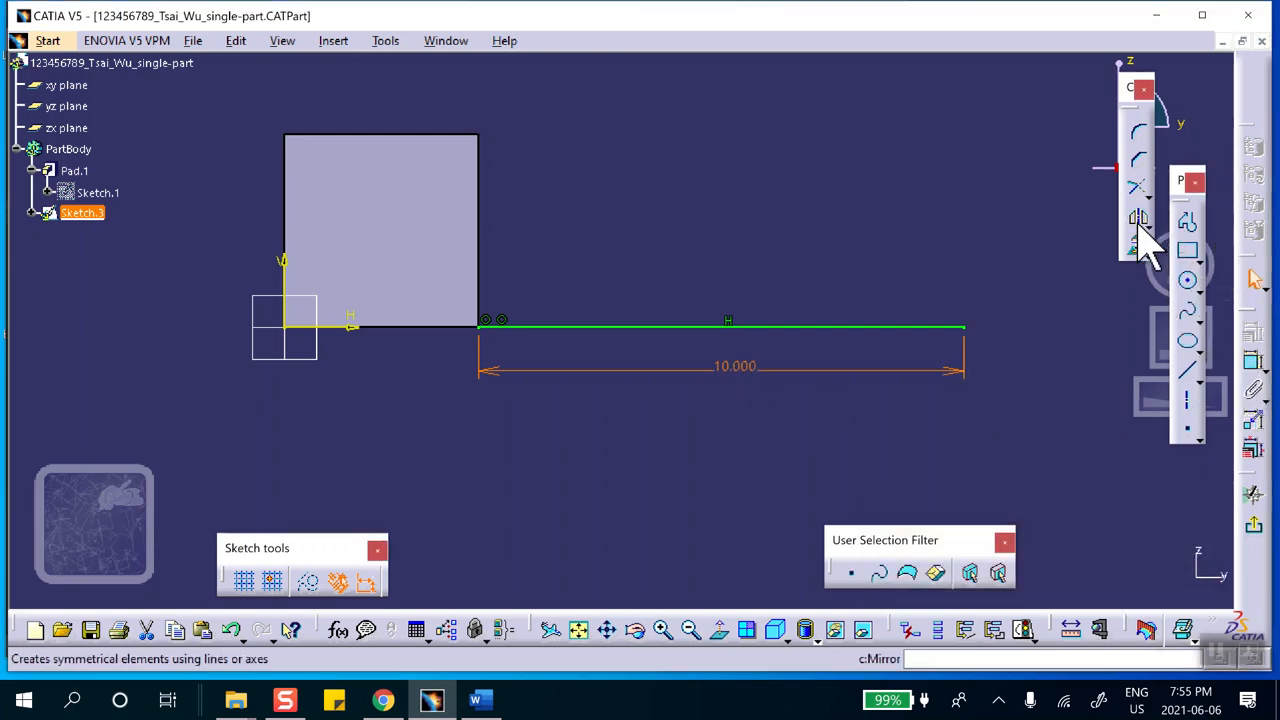
pyautogui.click(1254, 524)
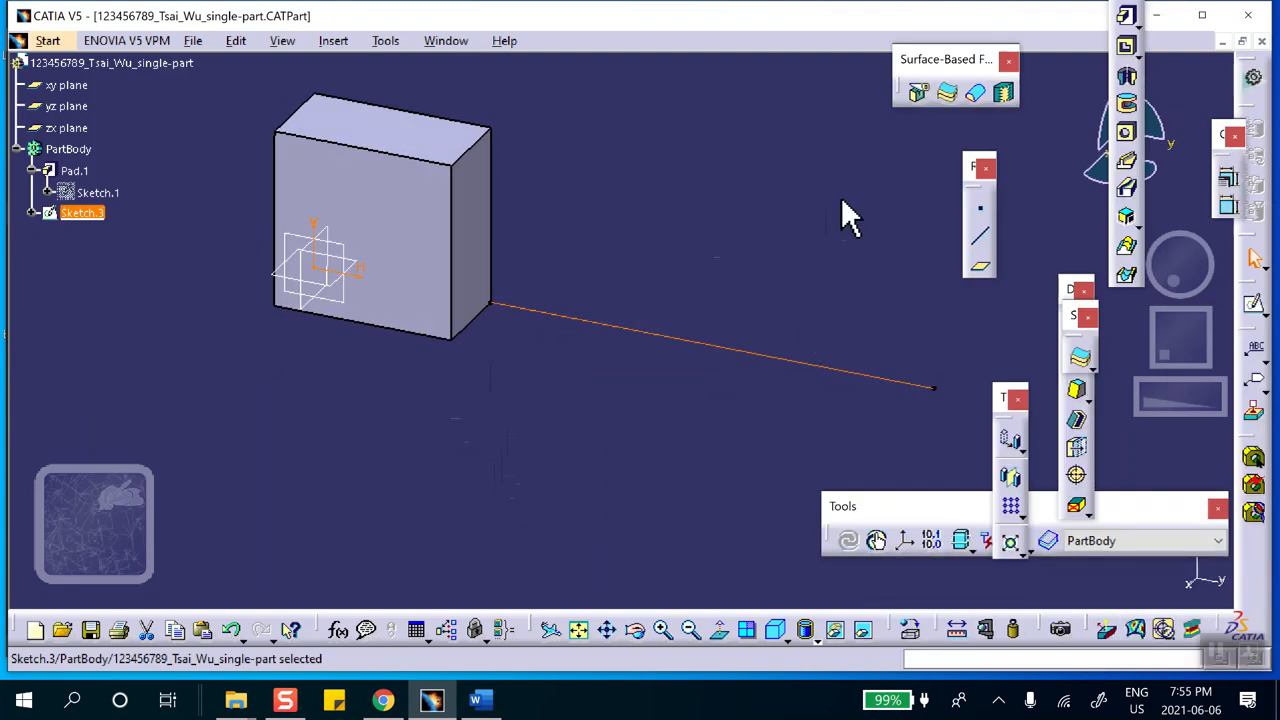
# Step: Switch to the surface design workbench and extrude Sketch.3 as a surface by 2 in along the sketch normal
pyautogui.moveTo(789, 218); pyautogui.dragTo(741, 204, button='middle')
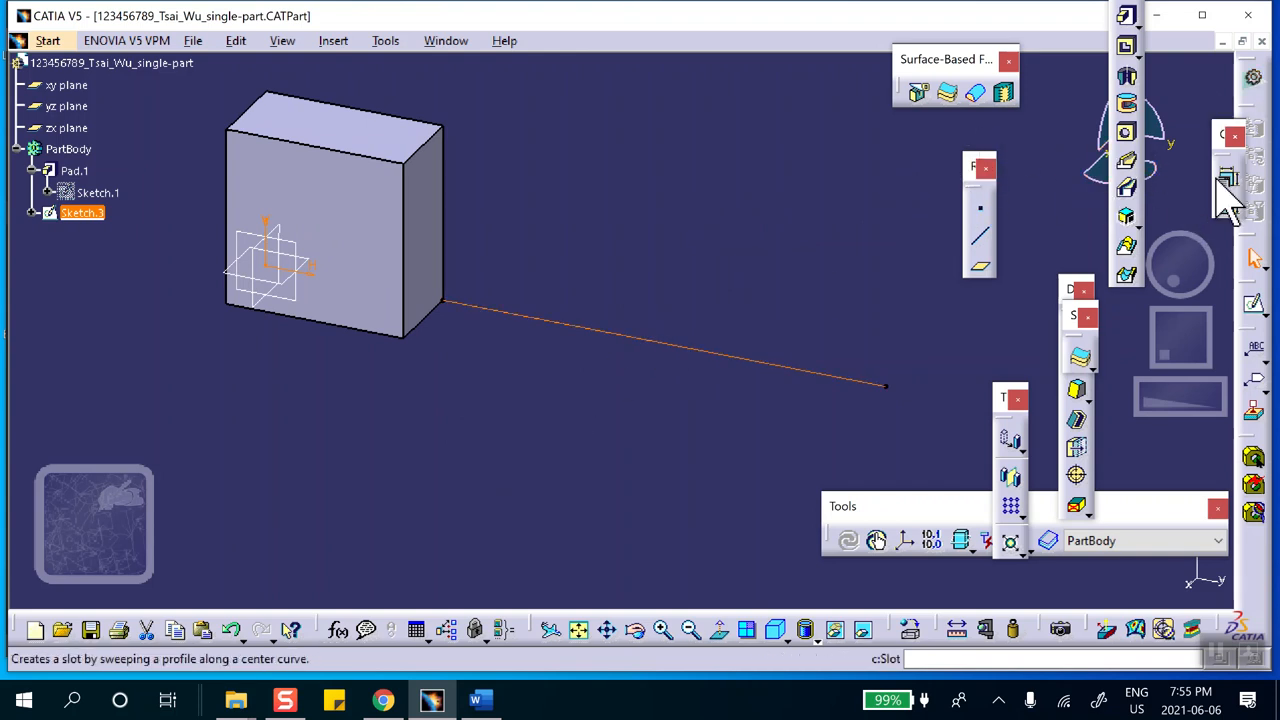
pyautogui.click(1253, 79)
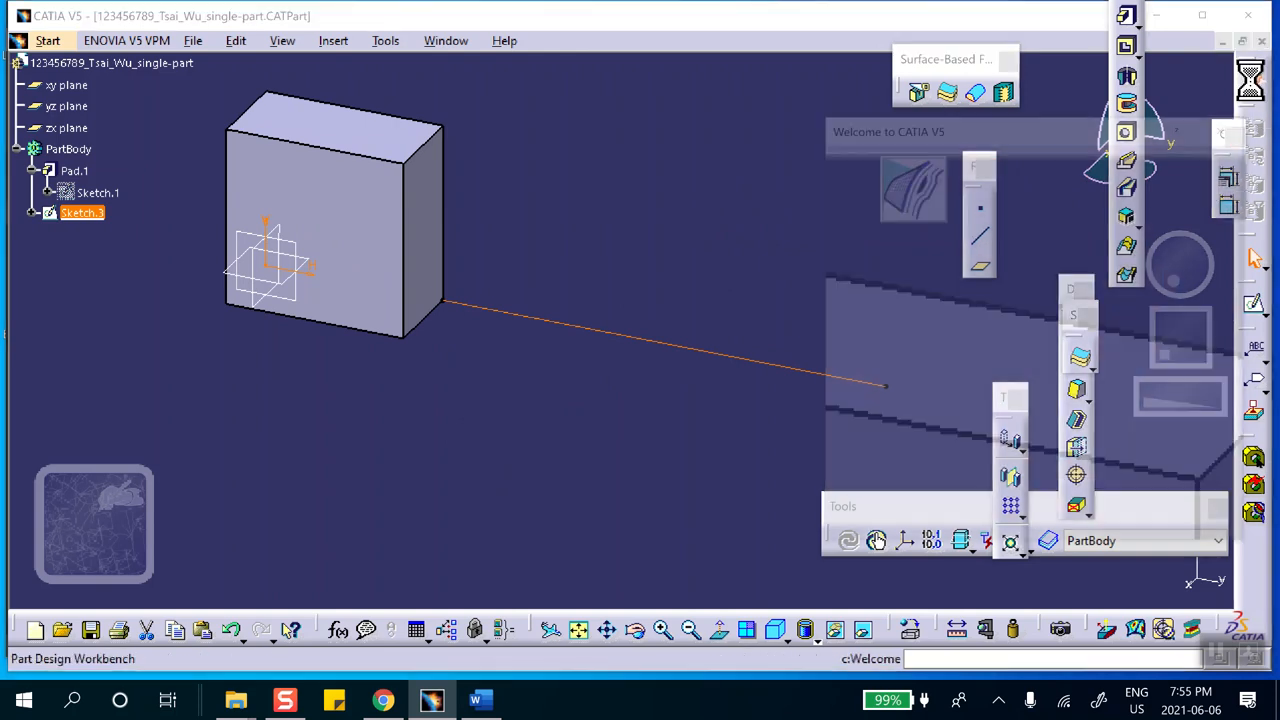
pyautogui.click(912, 278)
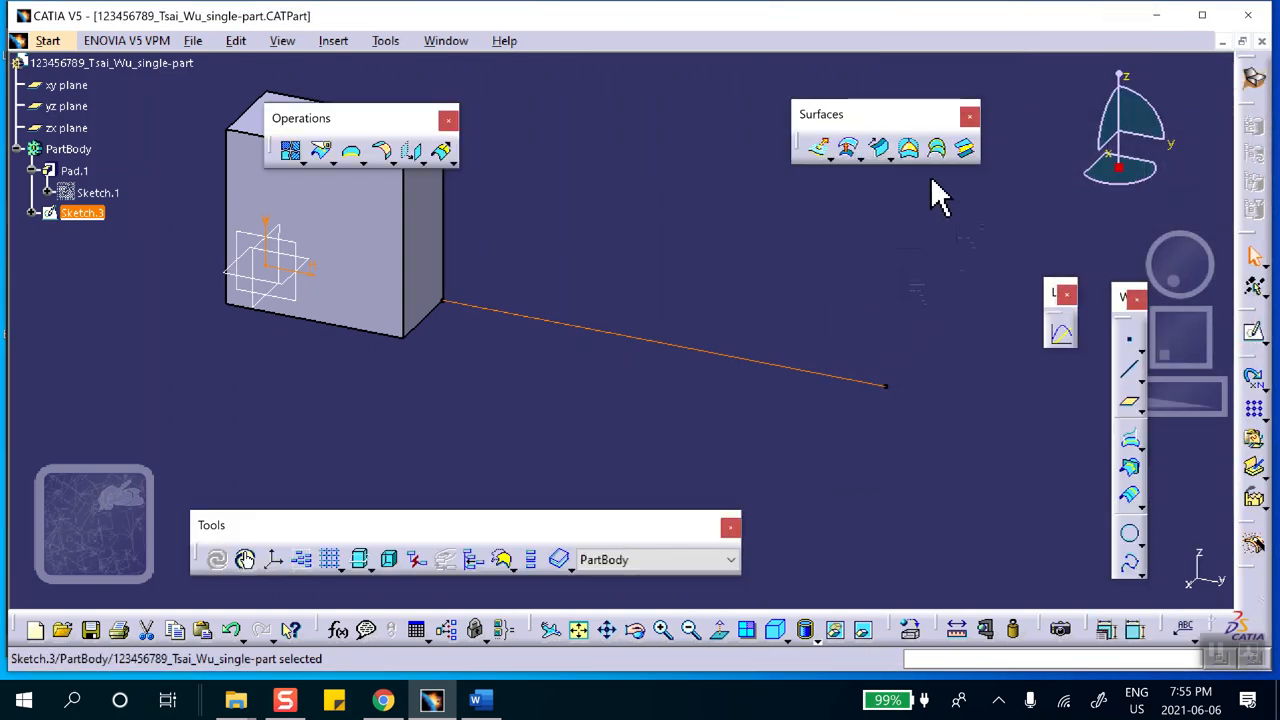
pyautogui.click(820, 150)
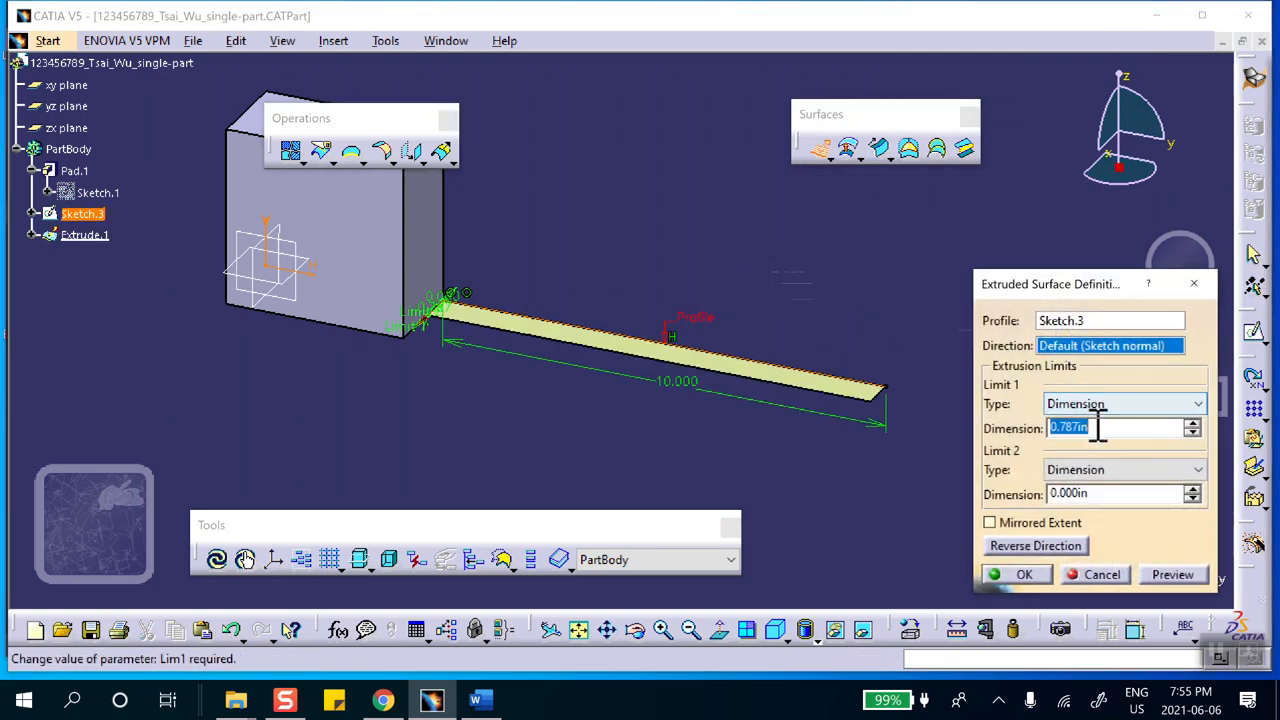
pyautogui.write('2.000in')
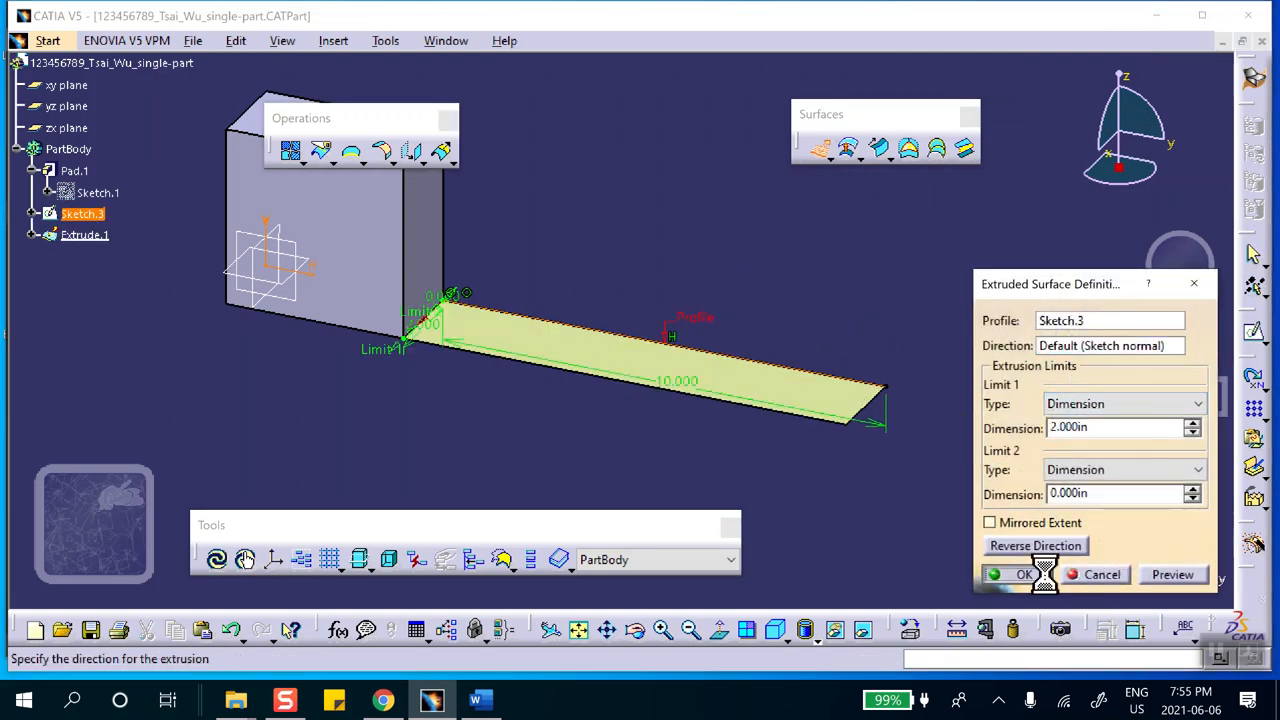
pyautogui.click(1038, 574)
# Step: Review the structure's dimensions and rod layout in the Word problem statement, and return to the CATIA model
pyautogui.moveTo(796, 307); pyautogui.dragTo(997, 340, button='middle')
pyautogui.click(796, 307)
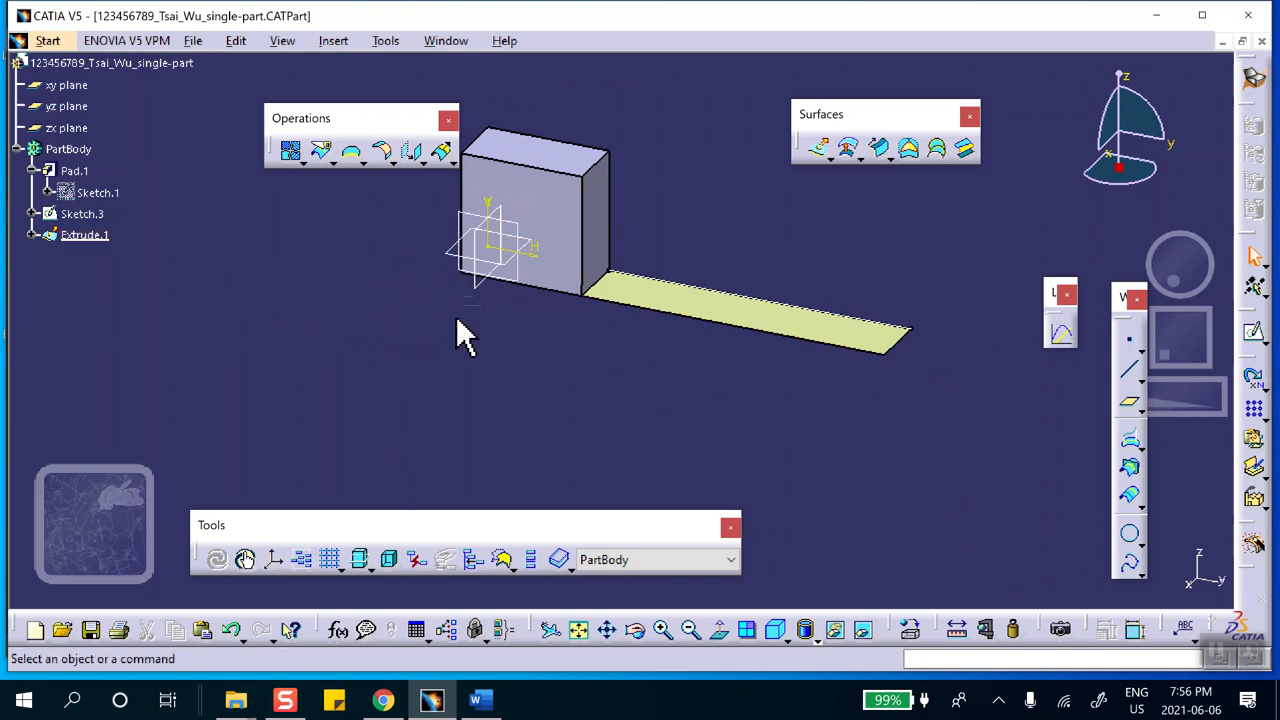
pyautogui.click(480, 699)
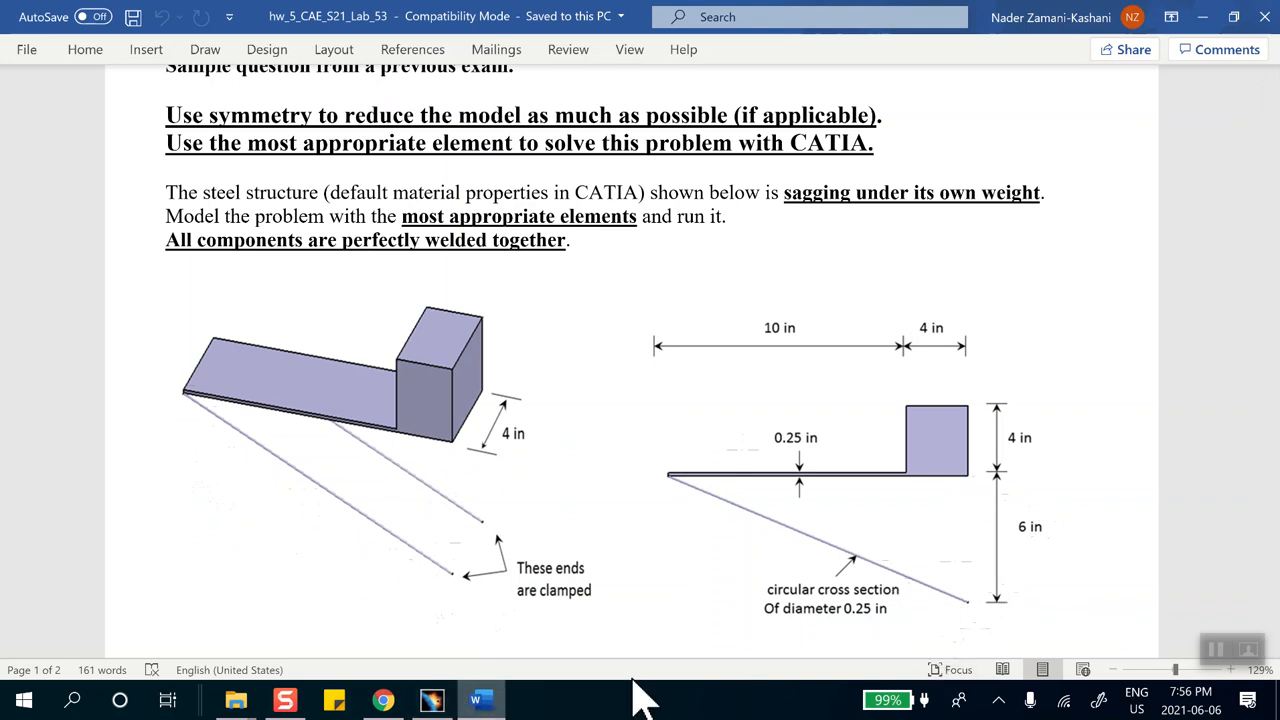
pyautogui.click(431, 699)
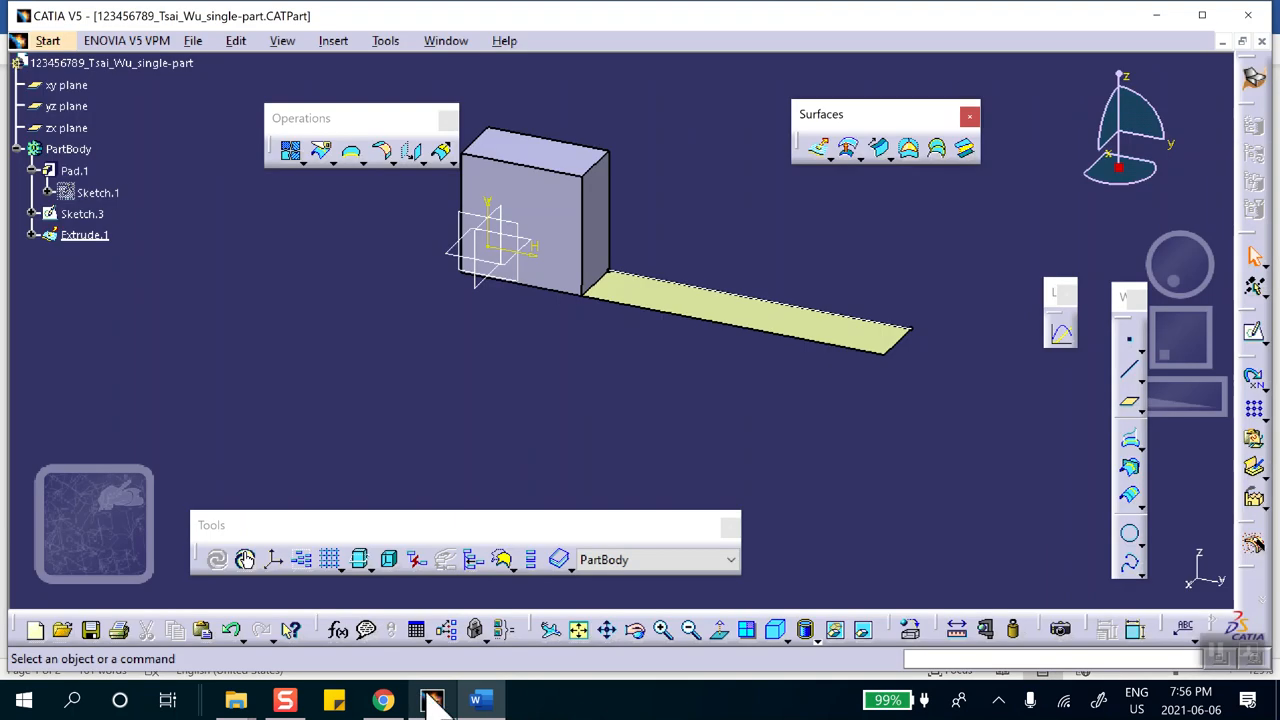
pyautogui.moveTo(674, 411); pyautogui.dragTo(774, 400, button='middle')
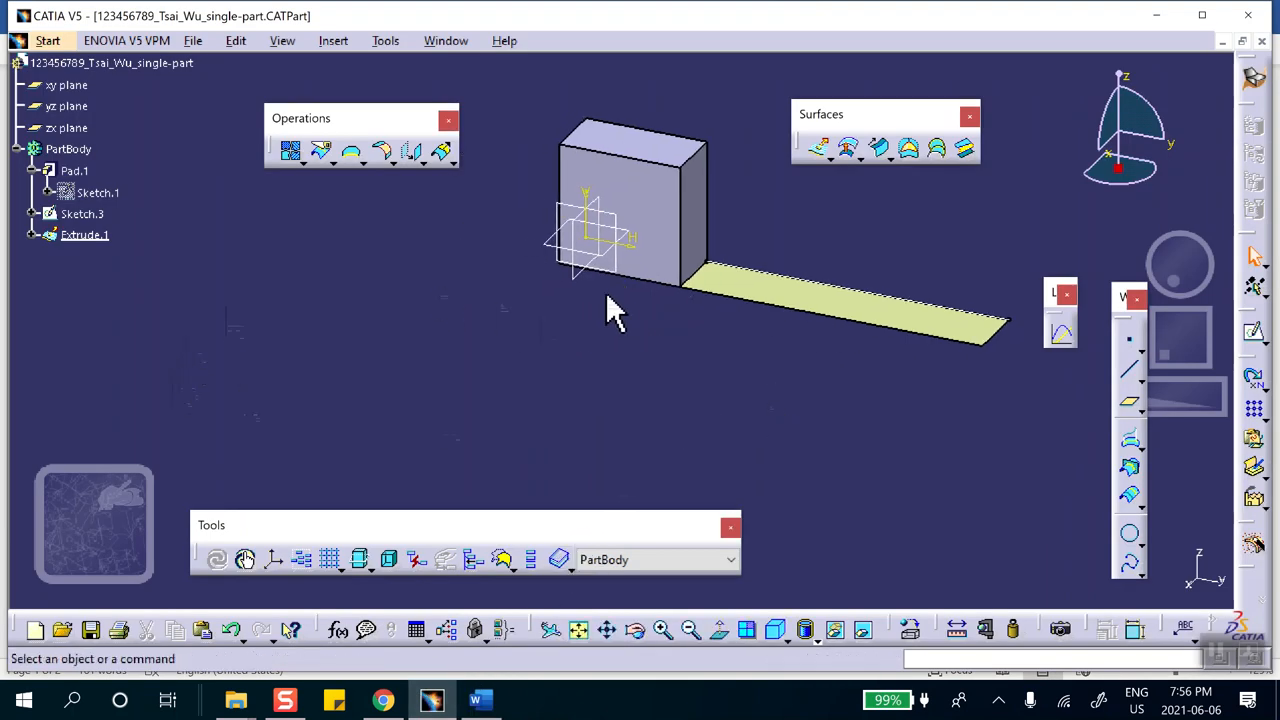
# Step: Create a Point-Direction line from the block's outer bottom front corner along the Z component, with its end at 6 in
pyautogui.click(1130, 372)
pyautogui.moveTo(620, 378); pyautogui.dragTo(343, 363, button='middle')
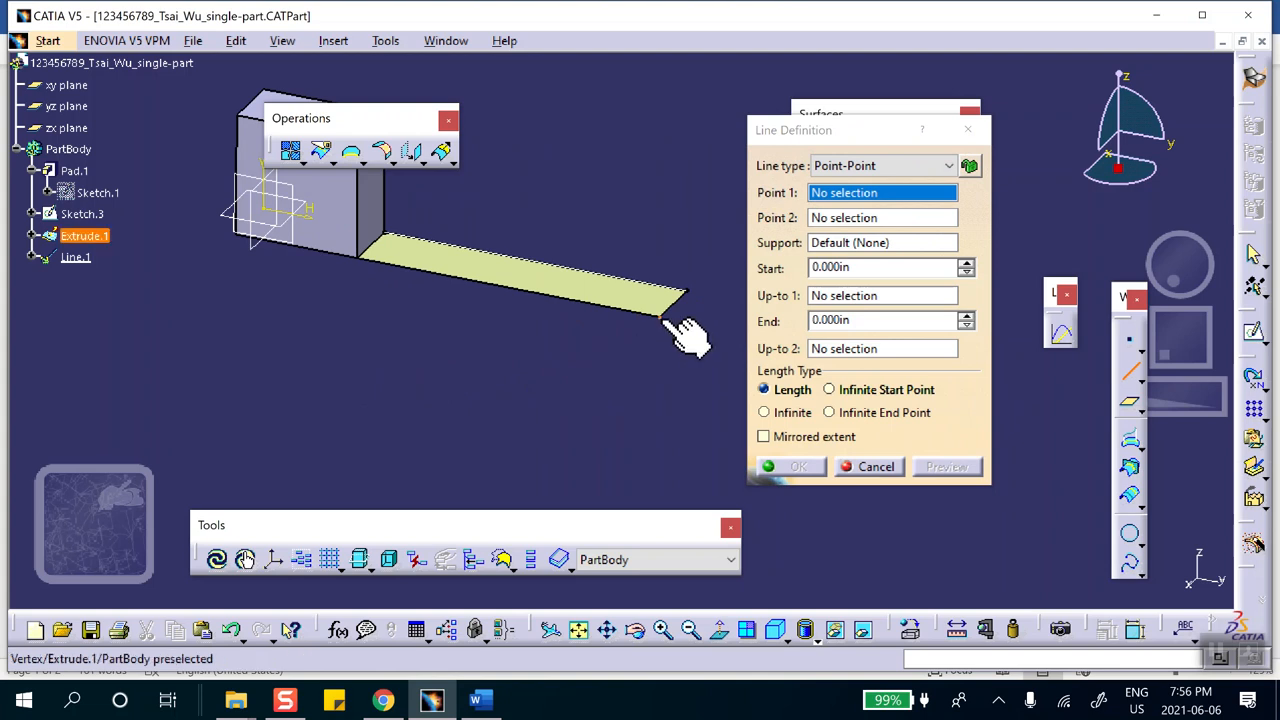
pyautogui.moveTo(200, 406); pyautogui.dragTo(366, 280, button='middle')
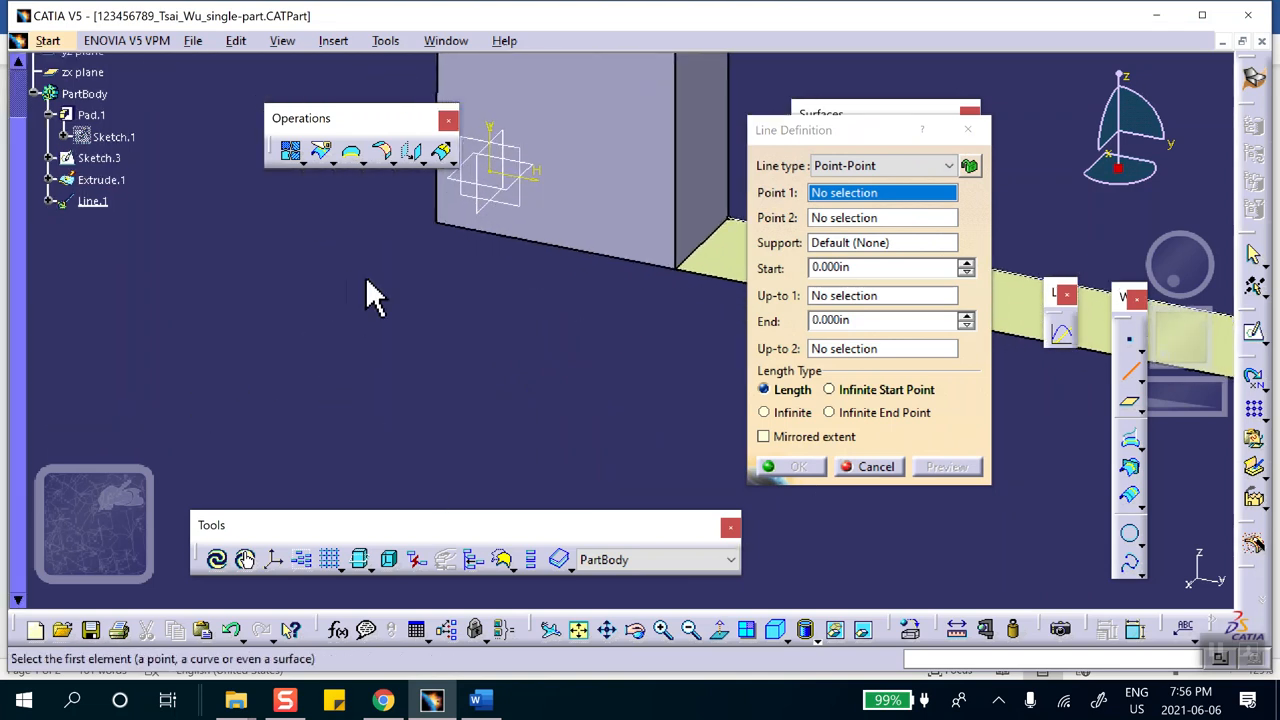
pyautogui.click(437, 218)
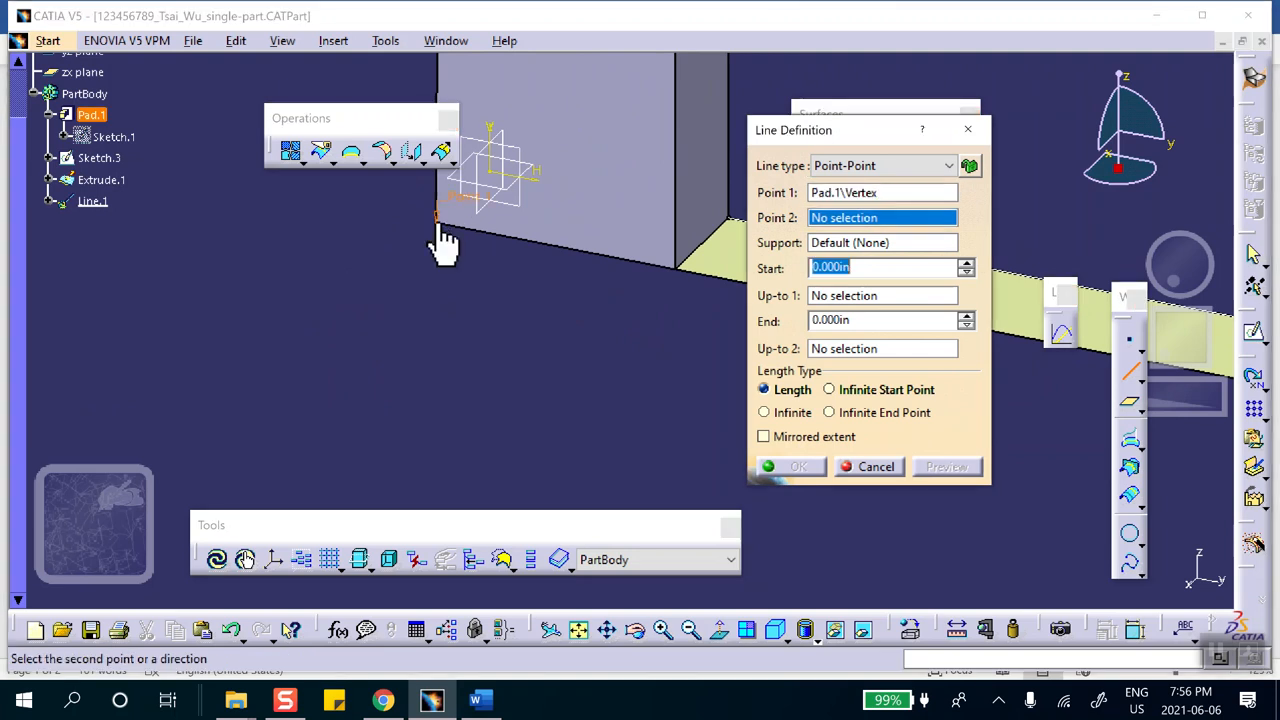
pyautogui.click(853, 165)
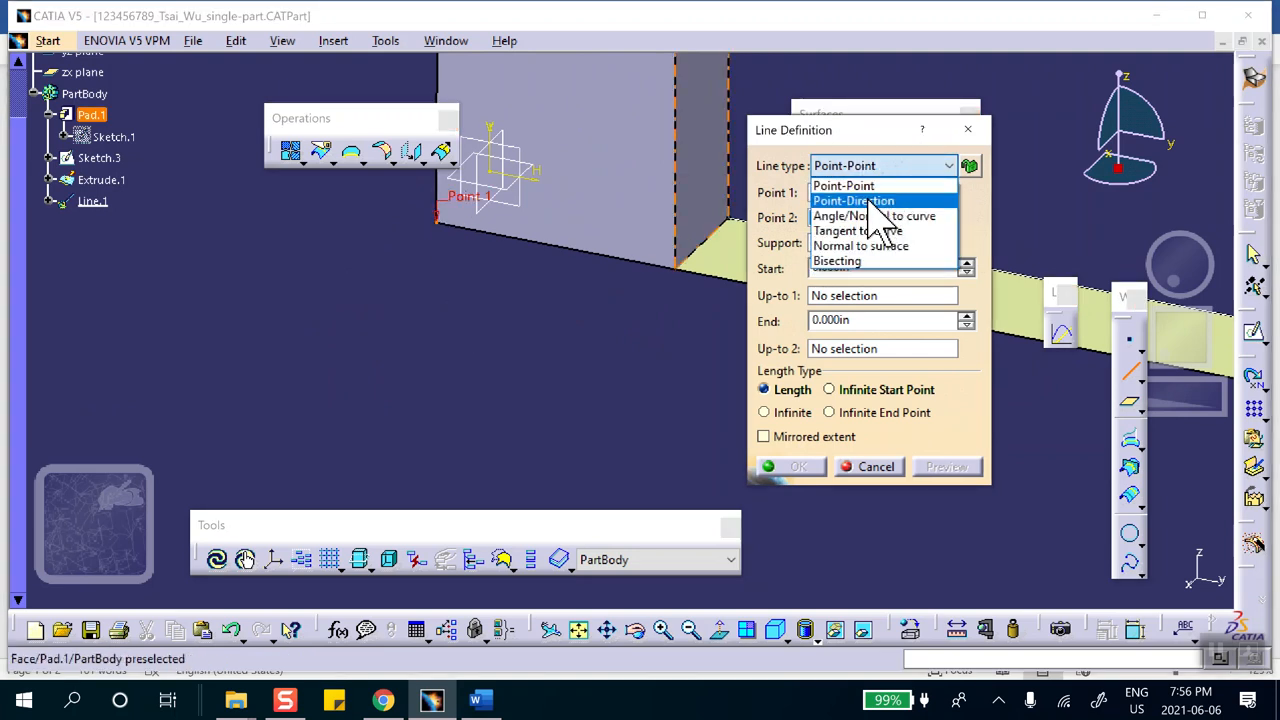
pyautogui.click(868, 202)
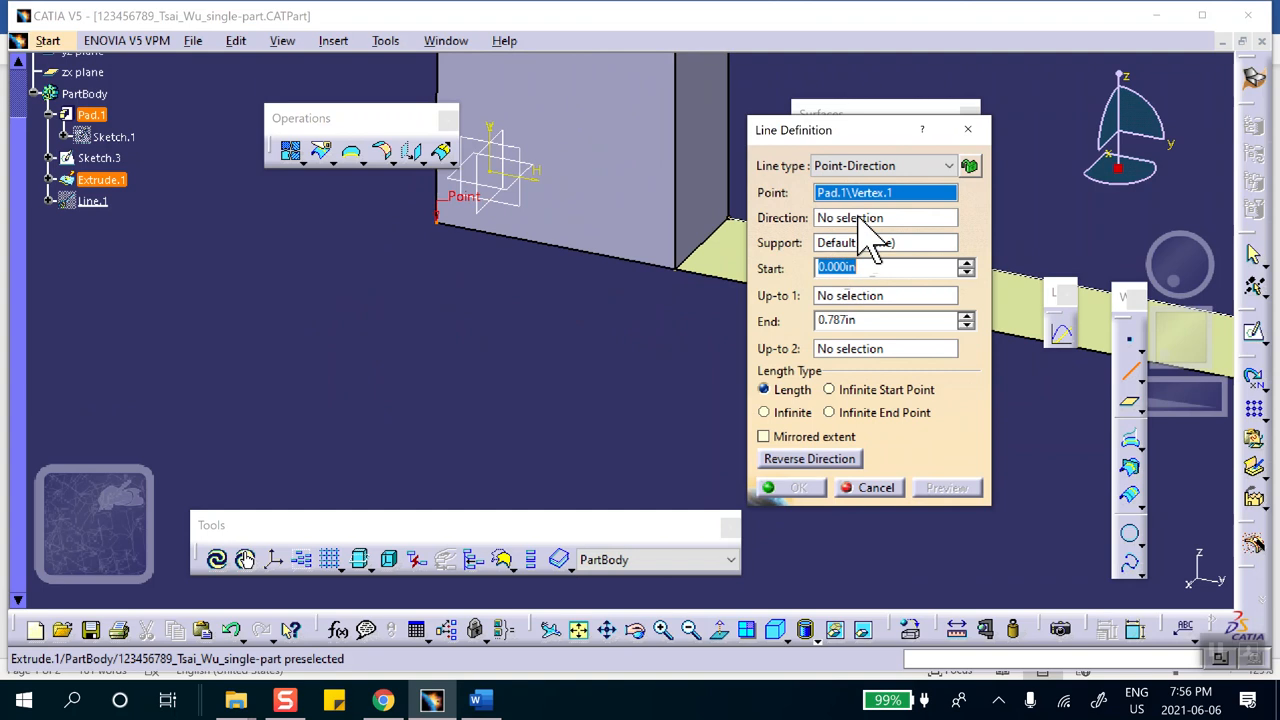
pyautogui.rightClick(860, 218)
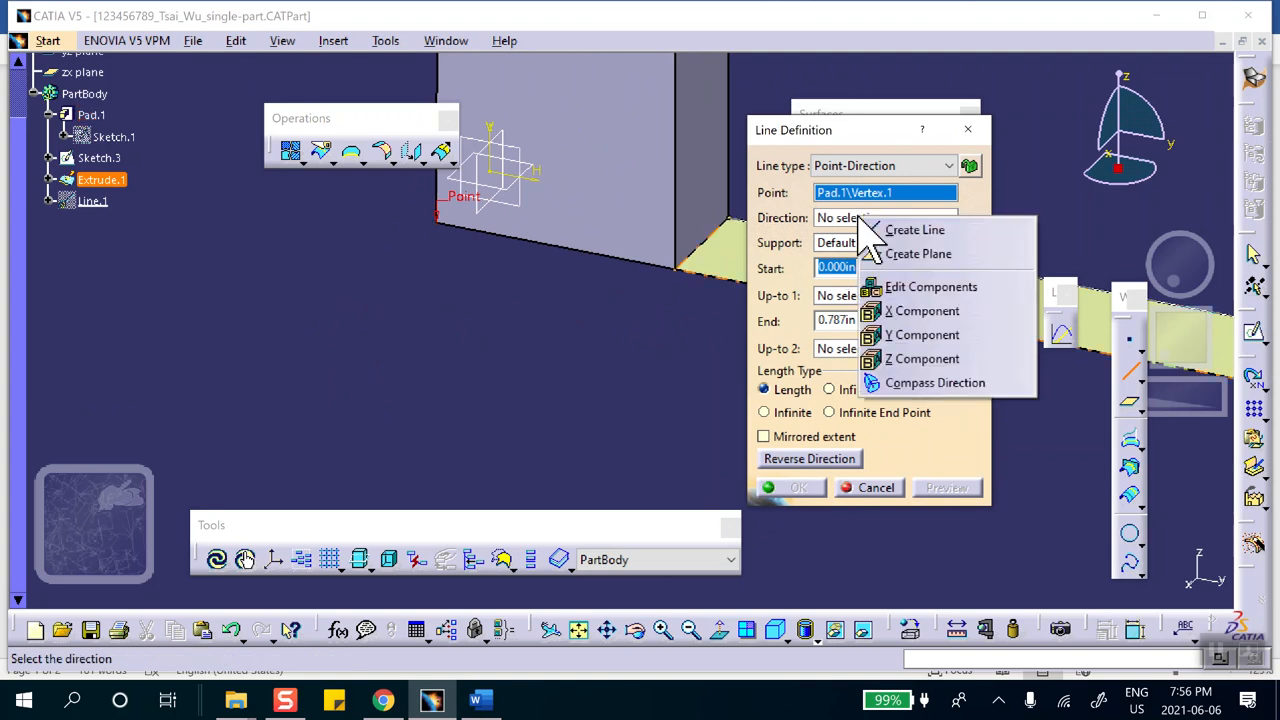
pyautogui.click(897, 357)
pyautogui.click(860, 320)
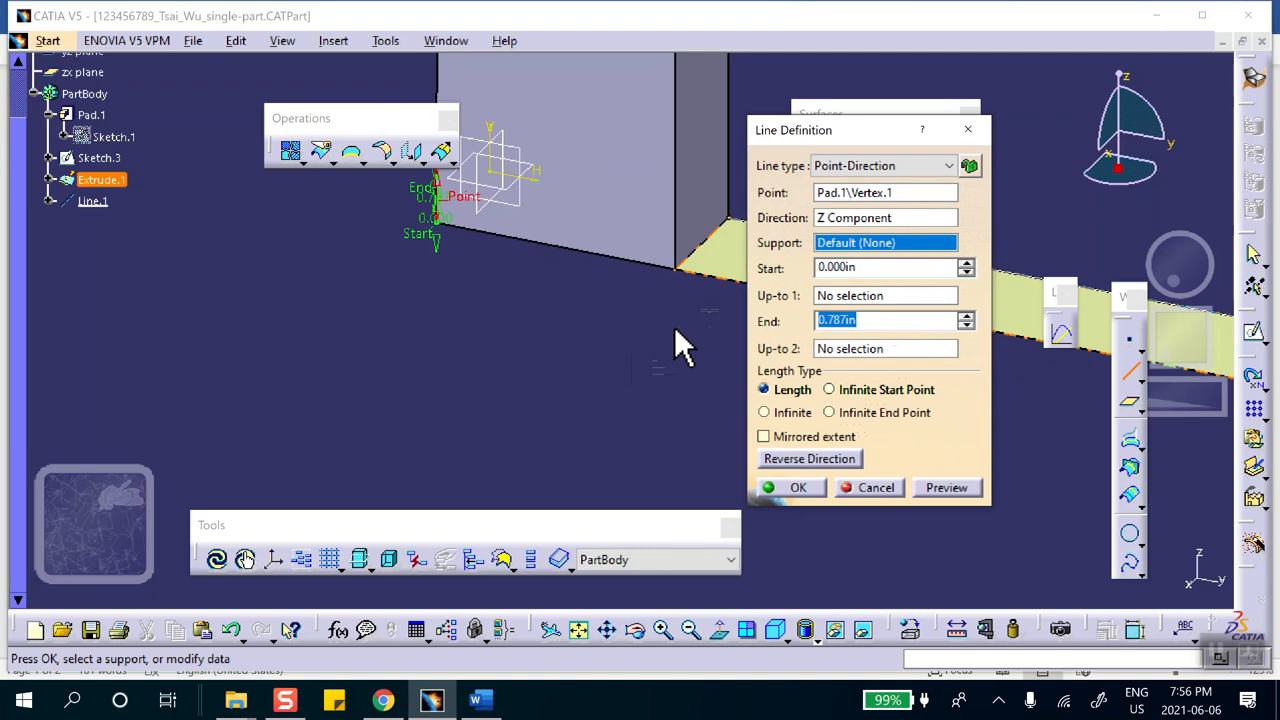
pyautogui.write('6')
pyautogui.click(795, 485)
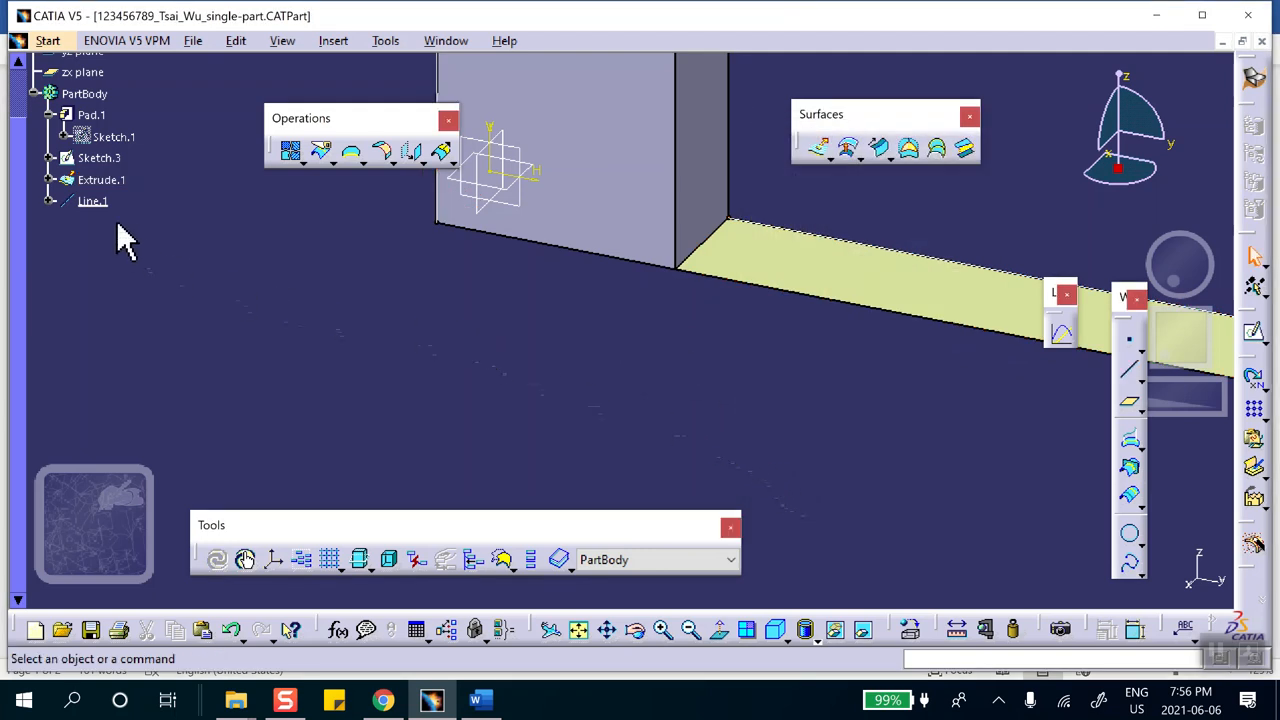
# Step: Edit the vertical line's definition and set its end to -6 in so it extends below the block
pyautogui.doubleClick(90, 201)
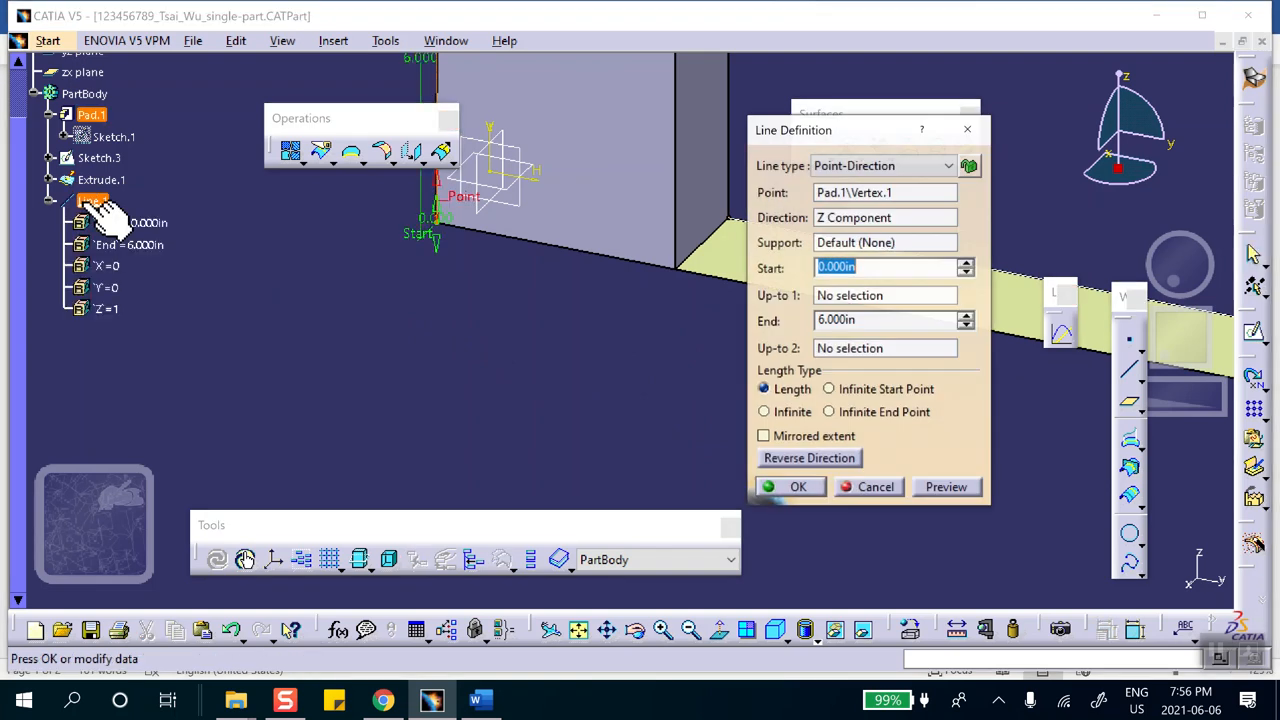
pyautogui.click(821, 320)
pyautogui.write('0')
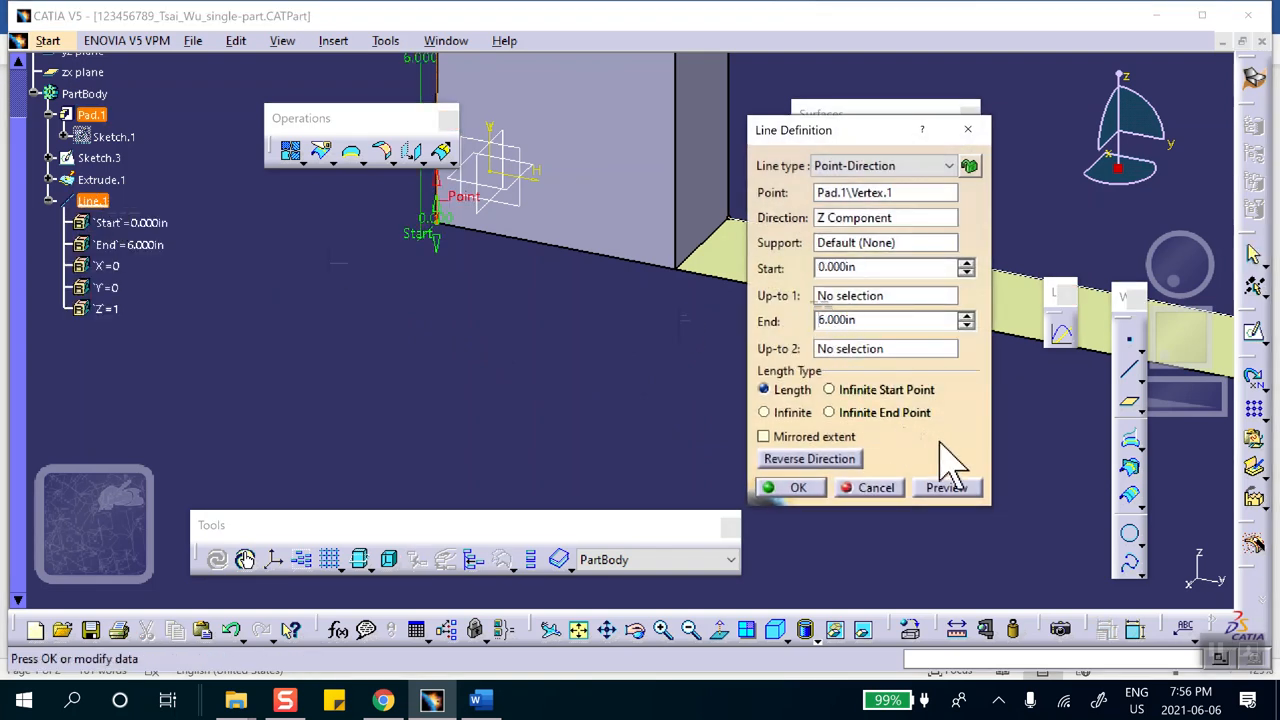
pyautogui.click(797, 487)
pyautogui.moveTo(640, 428)
pyautogui.mouseDown(button='middle')
pyautogui.moveTo(640, 409)
pyautogui.moveTo(639, 452)
pyautogui.moveTo(654, 351)
pyautogui.moveTo(637, 317)
pyautogui.moveTo(620, 414)
pyautogui.mouseUp(button='middle')
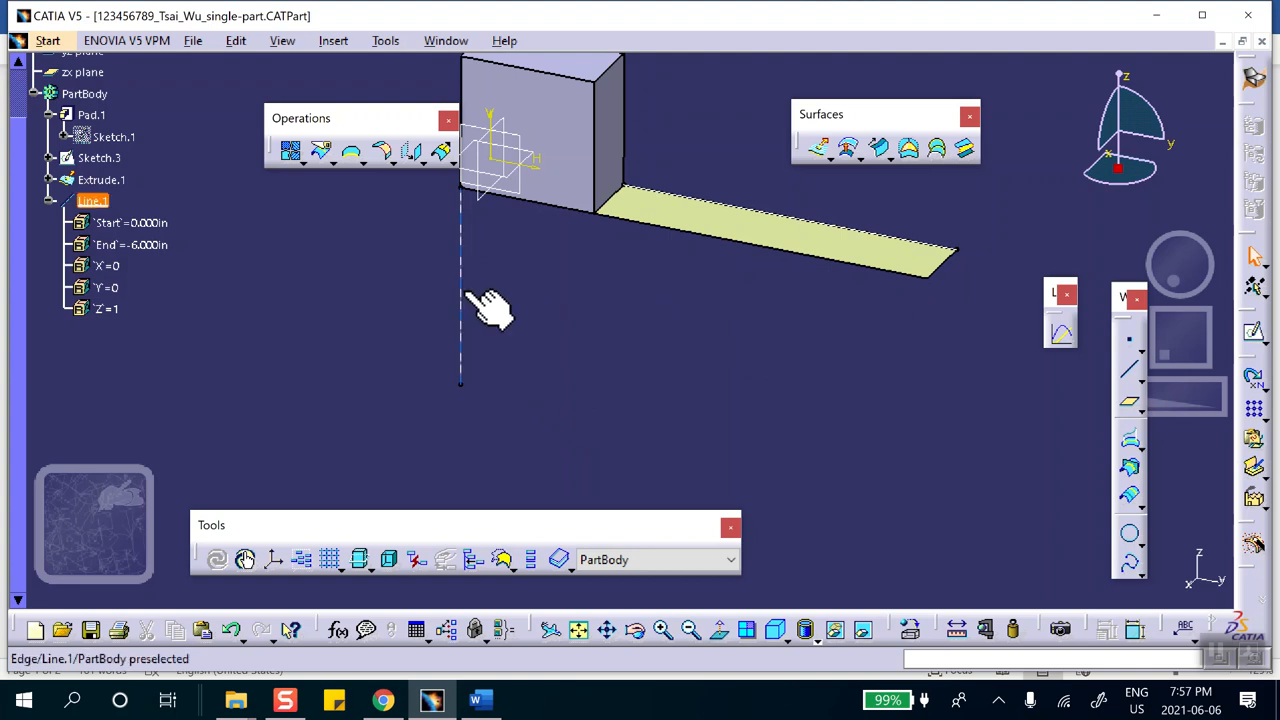
# Step: Create a Point-Point line from the plate's front corner at the free end to the lower end of the vertical line
pyautogui.click(1130, 374)
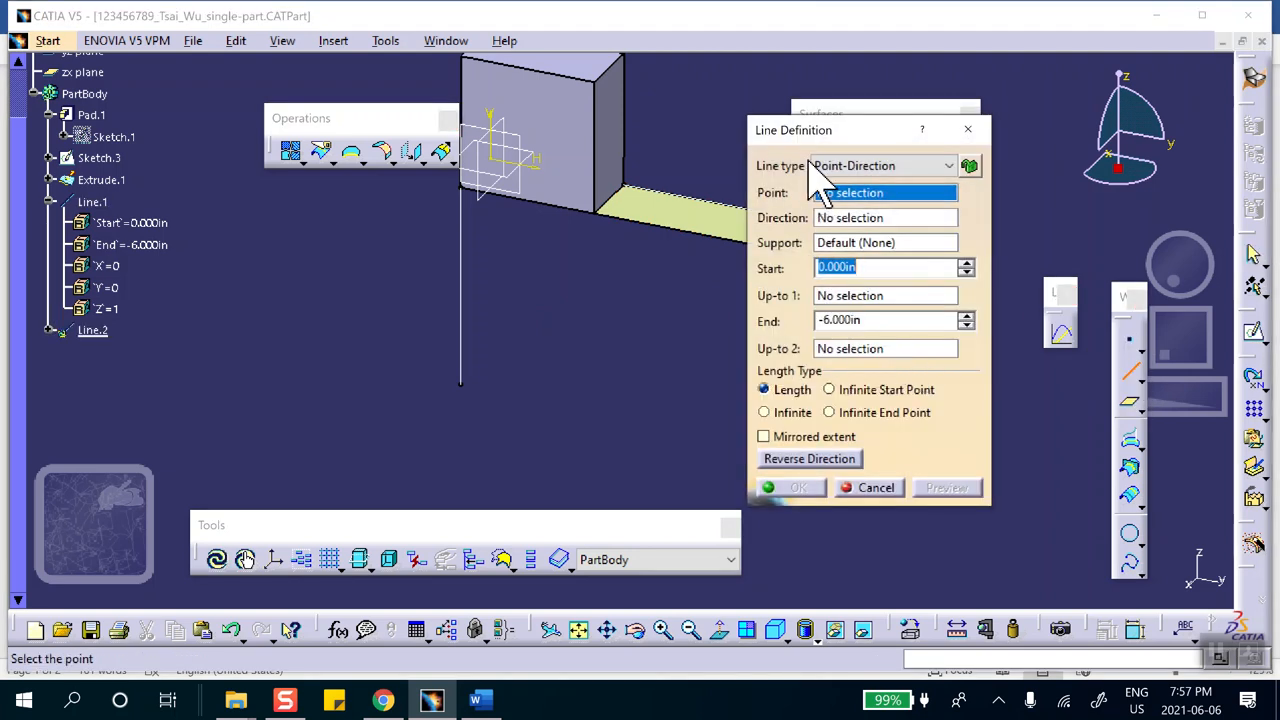
pyautogui.moveTo(815, 140); pyautogui.dragTo(1003, 147)
pyautogui.click(1045, 172)
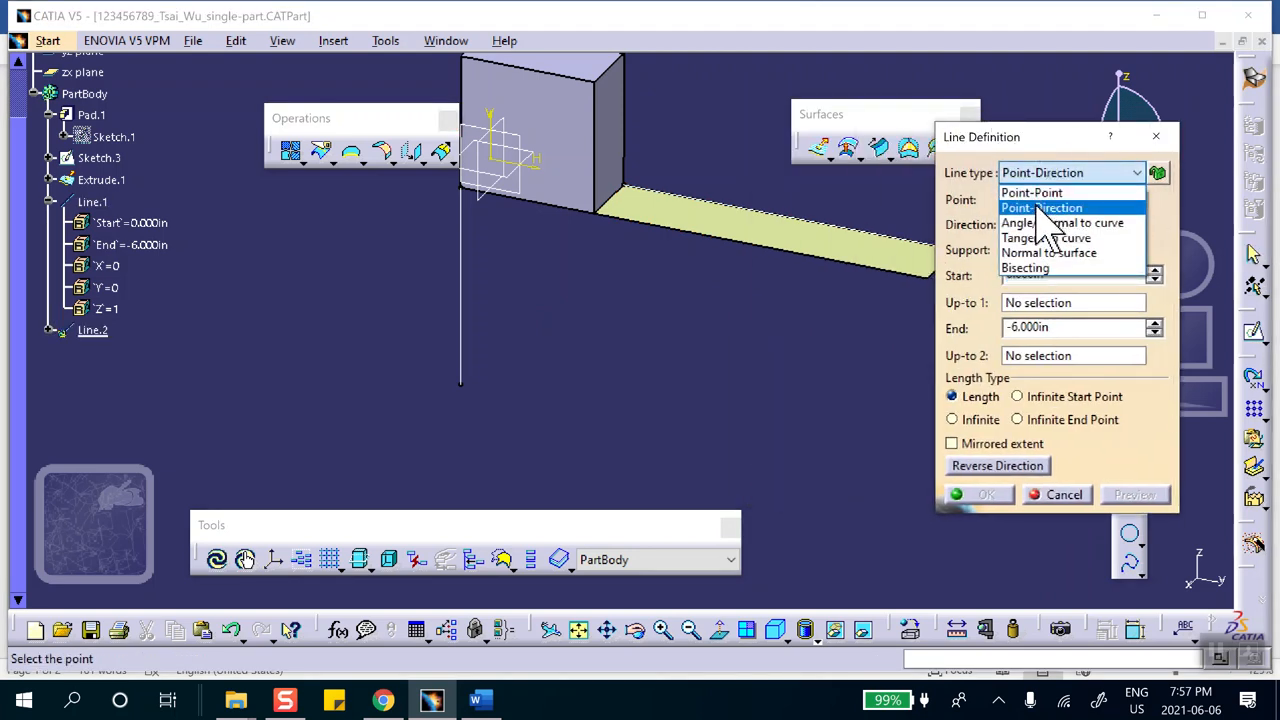
pyautogui.click(1037, 198)
pyautogui.moveTo(779, 254); pyautogui.dragTo(706, 249, button='middle')
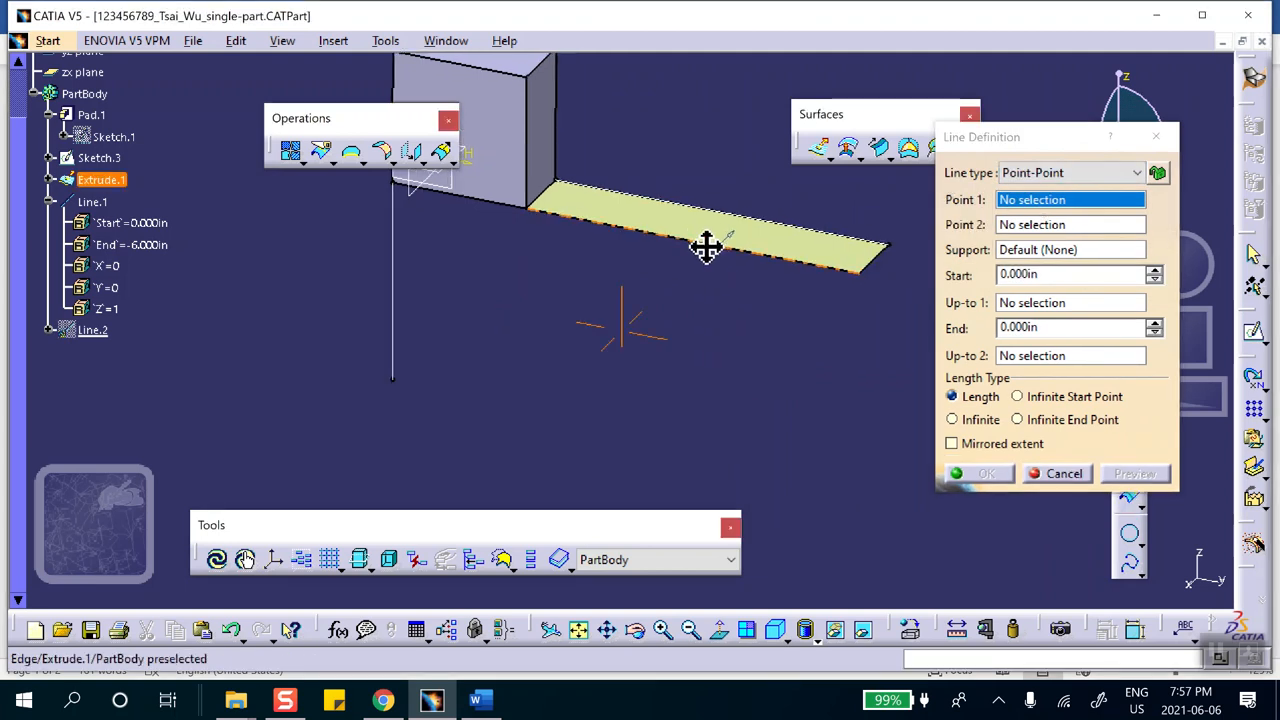
pyautogui.click(855, 268)
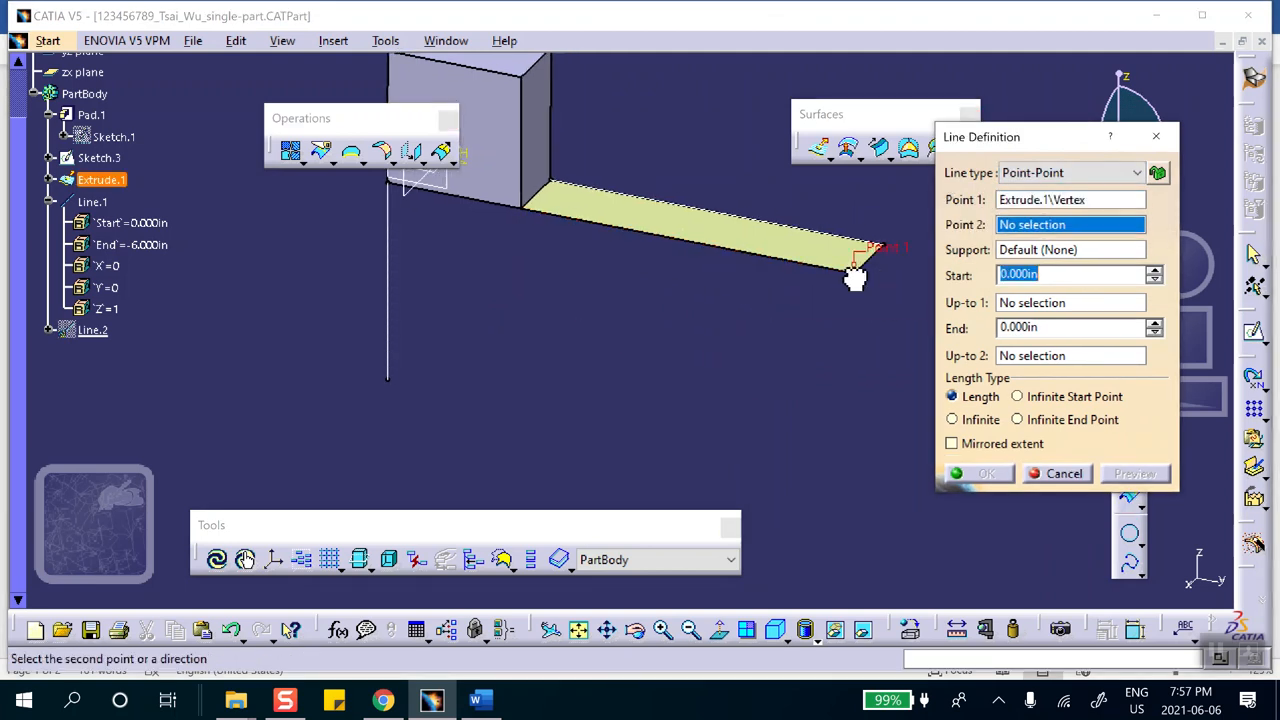
pyautogui.click(388, 380)
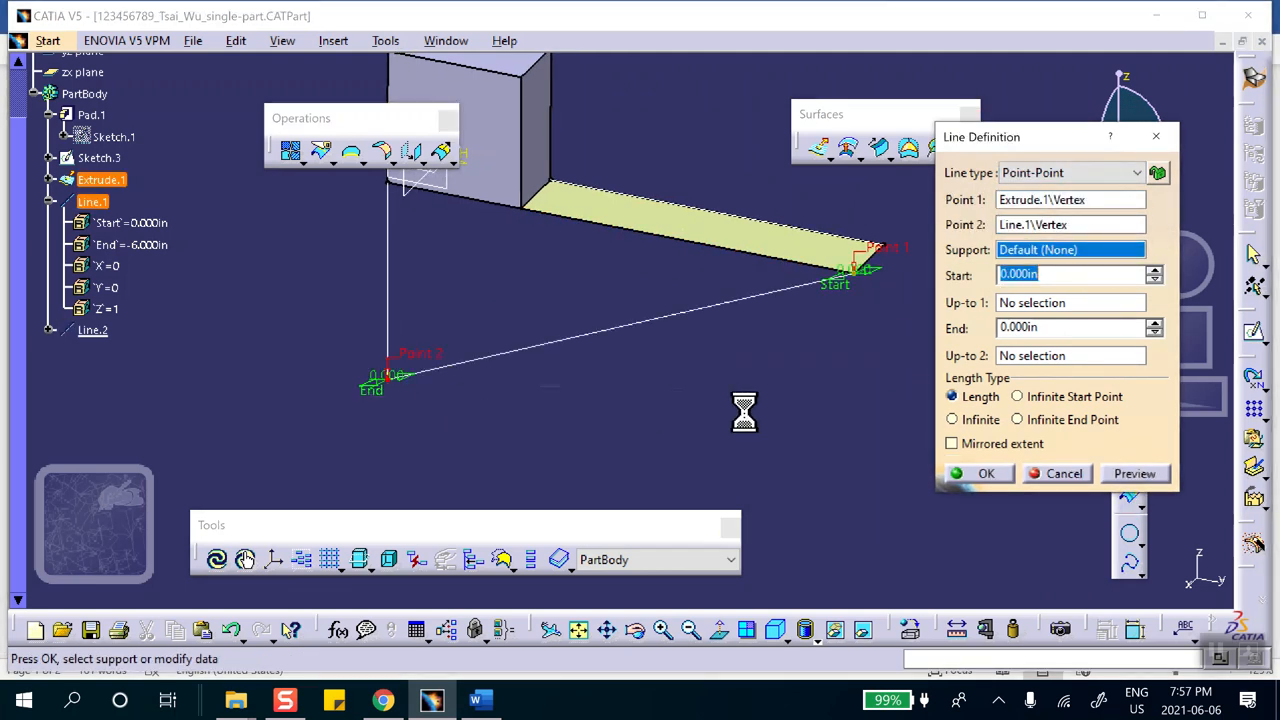
pyautogui.click(985, 474)
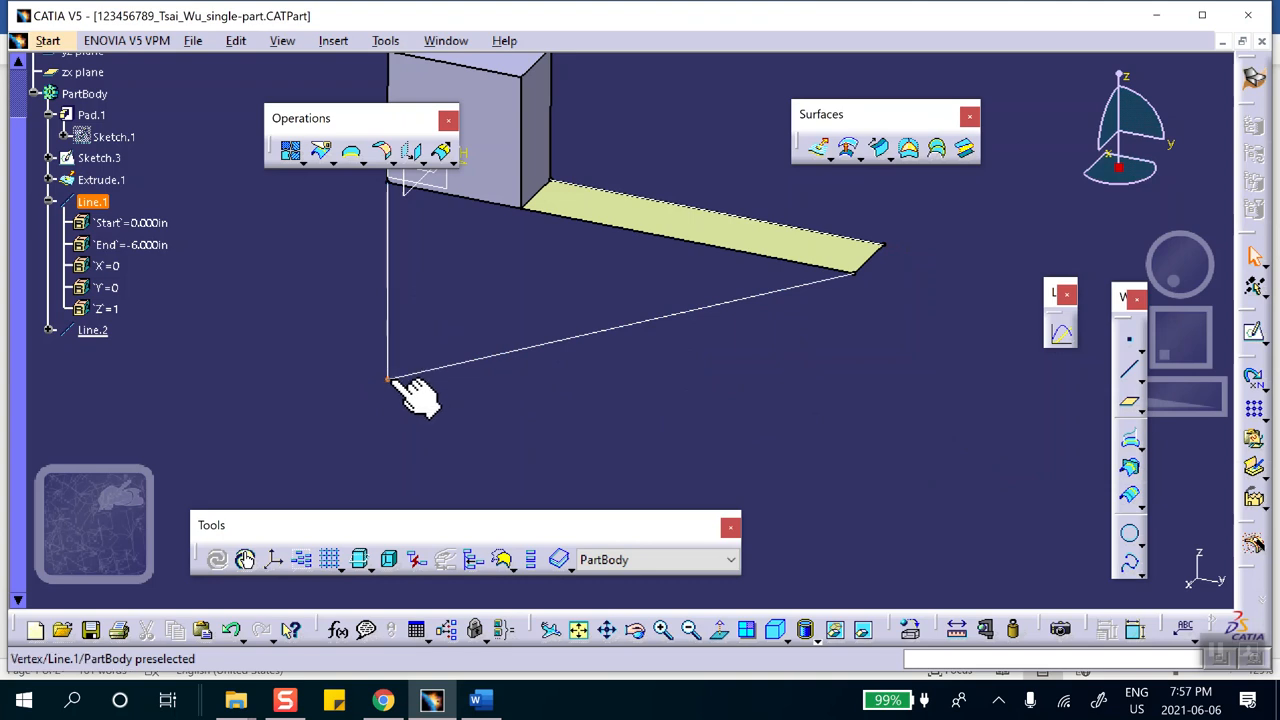
# Step: Hide the vertical construction line below the block
pyautogui.rightClick(389, 318)
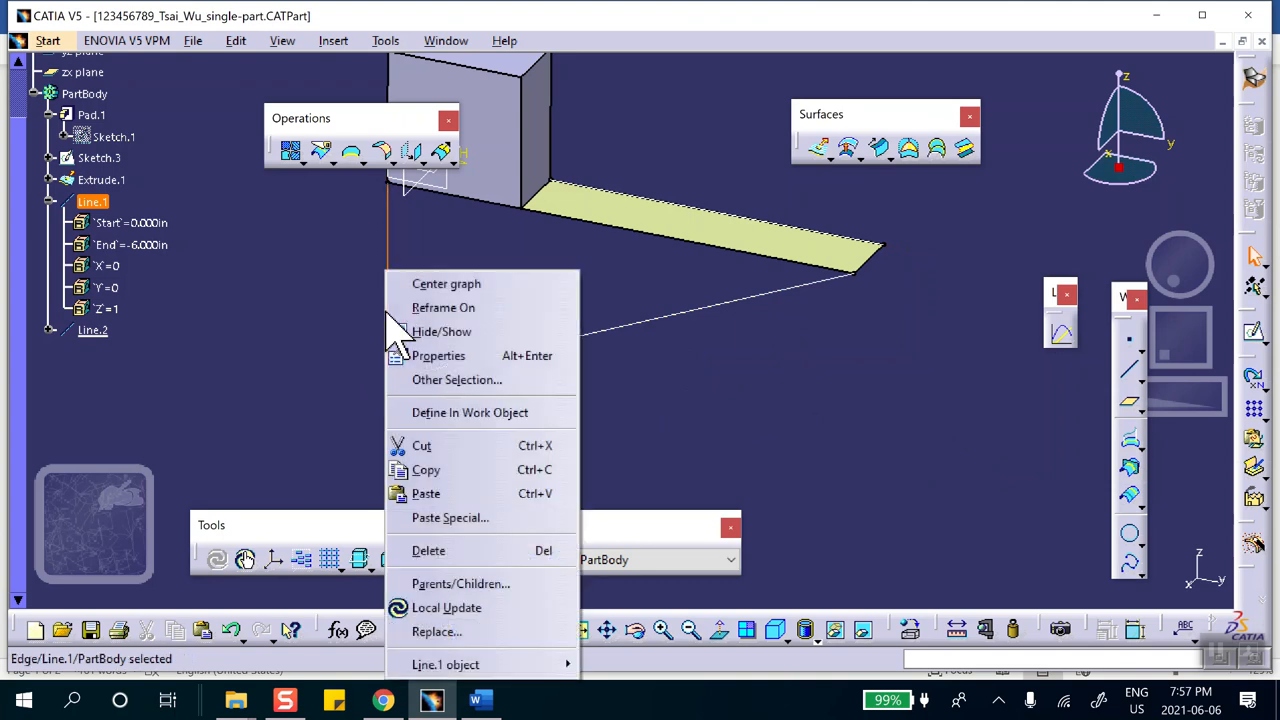
pyautogui.click(430, 333)
pyautogui.moveTo(420, 270); pyautogui.dragTo(455, 368, button='middle')
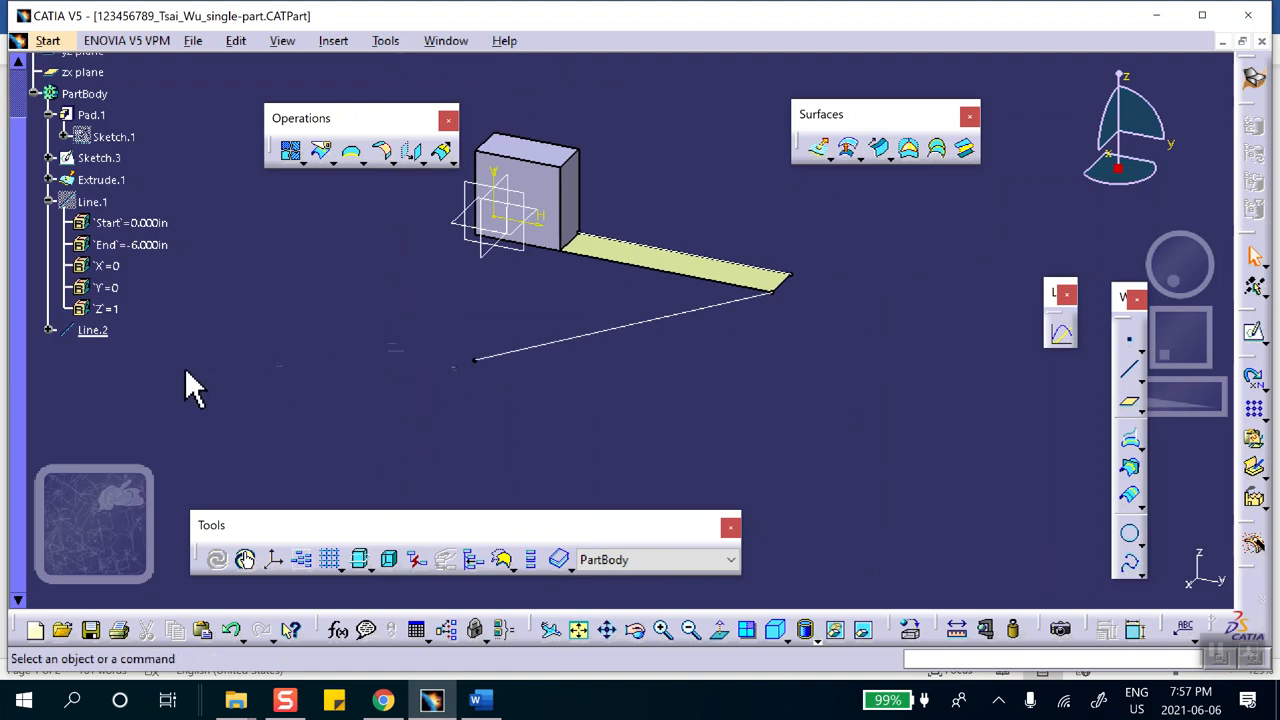
# Step: Check the material in the Word problem statement, and apply Steel from the metal library to the whole part
pyautogui.click(909, 628)
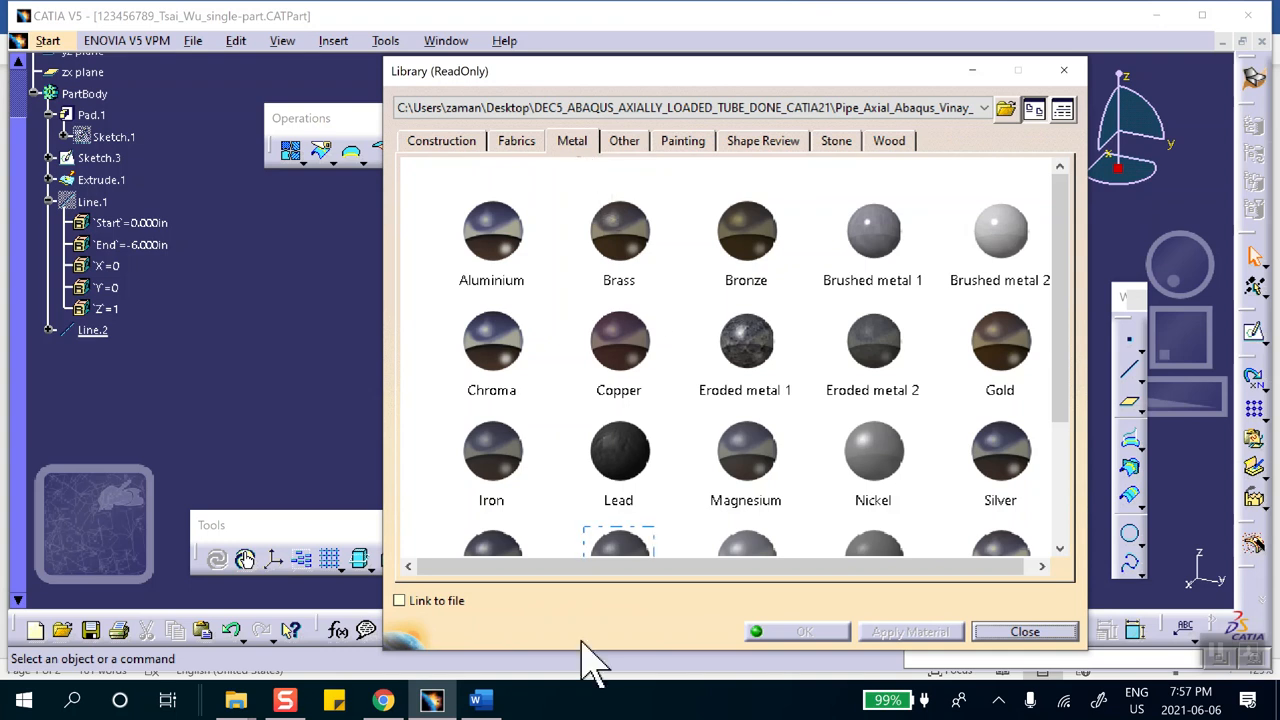
pyautogui.click(478, 700)
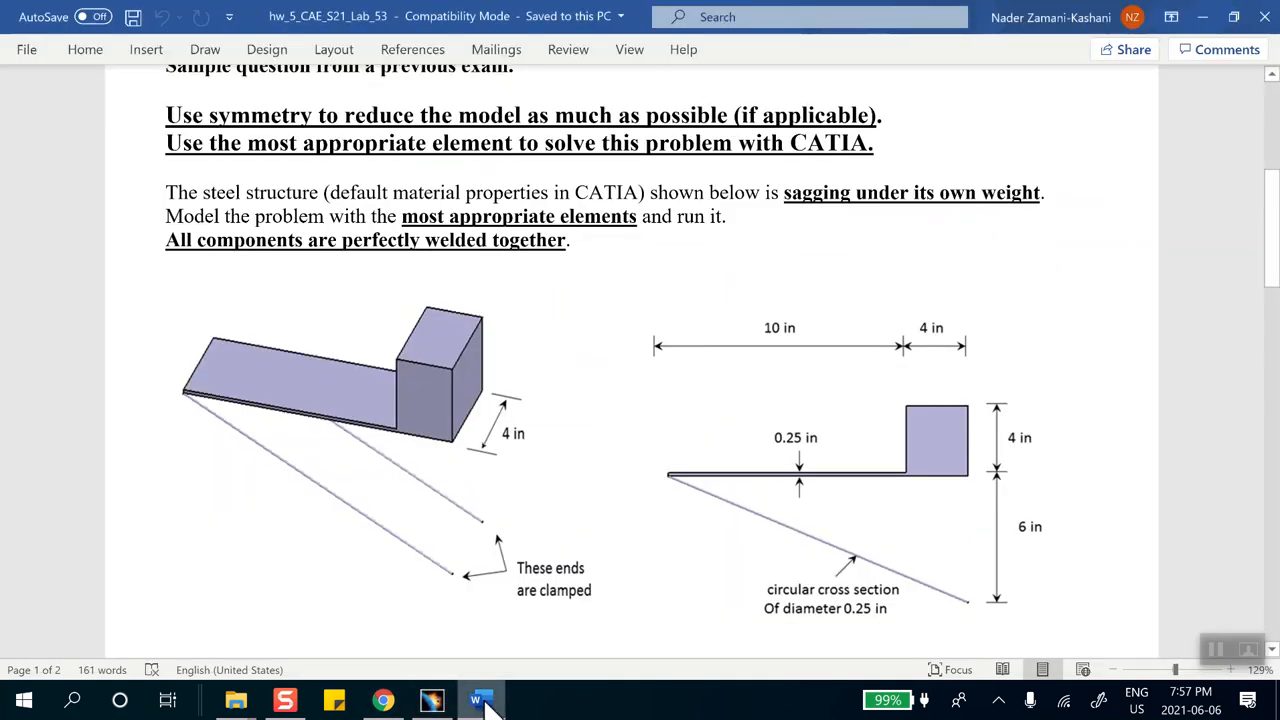
pyautogui.click(483, 703)
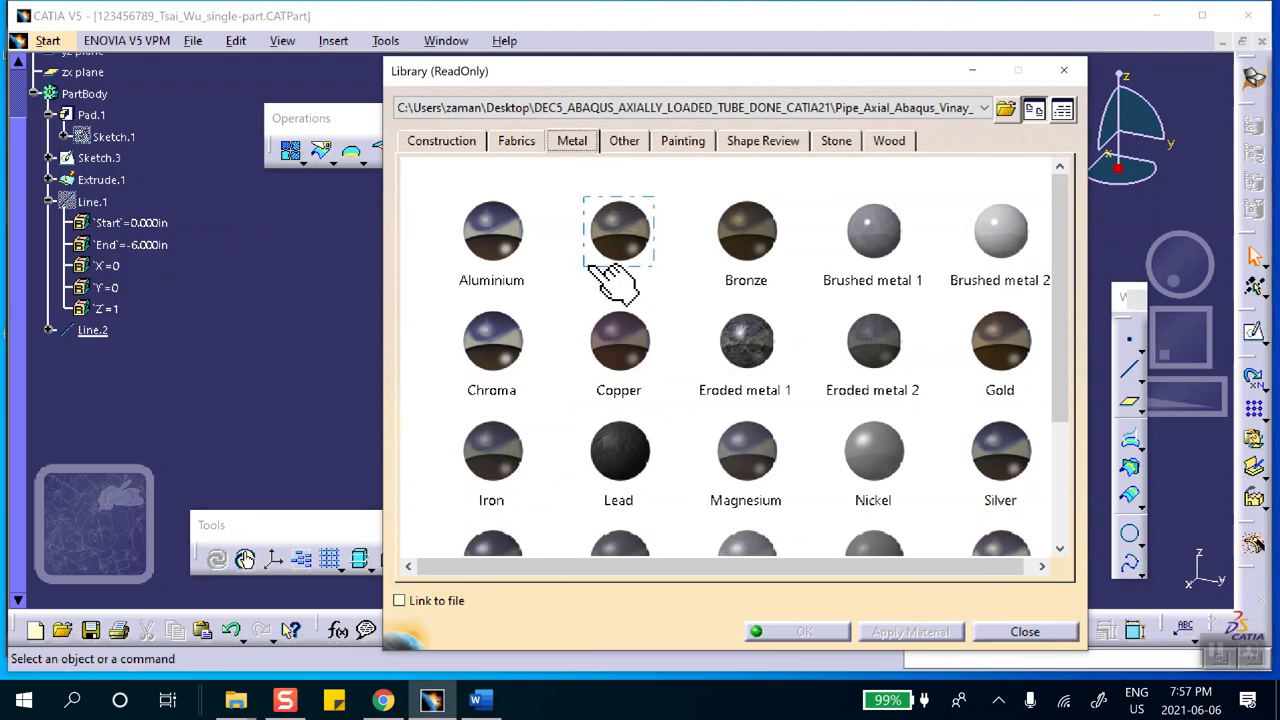
pyautogui.scroll(-3, 610, 280)
pyautogui.scroll(5, 170, 195)
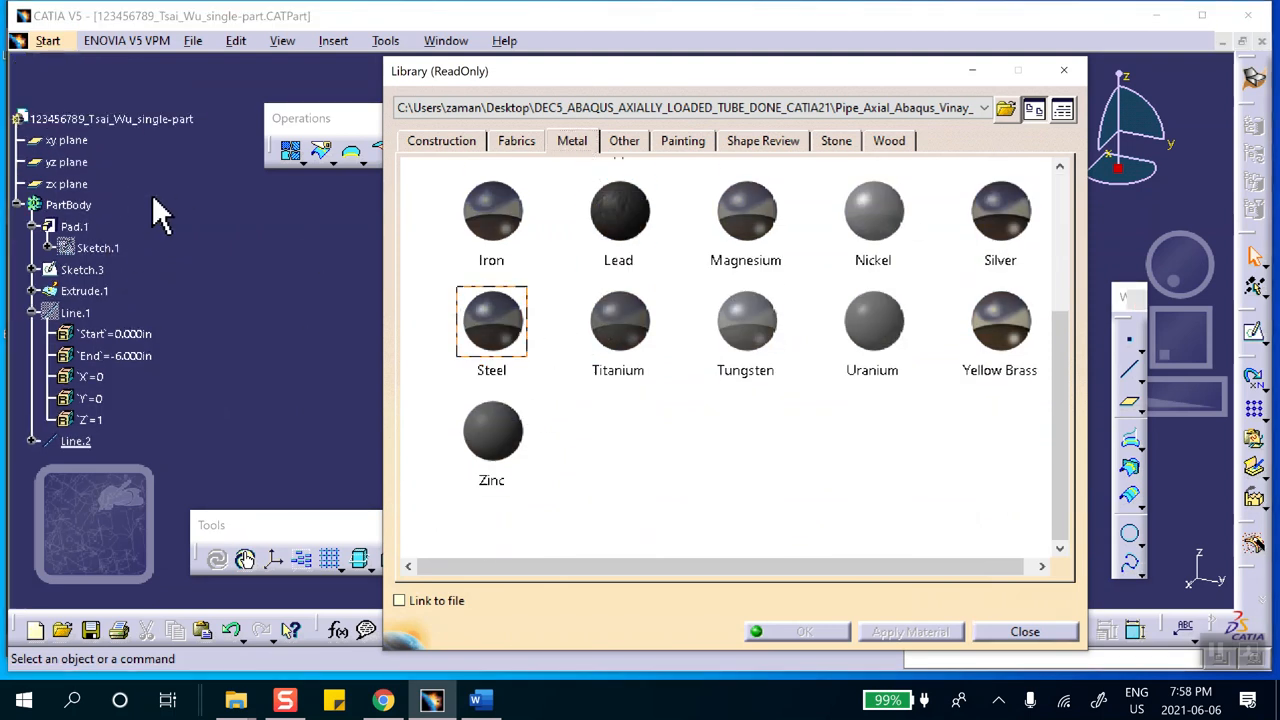
pyautogui.click(95, 176)
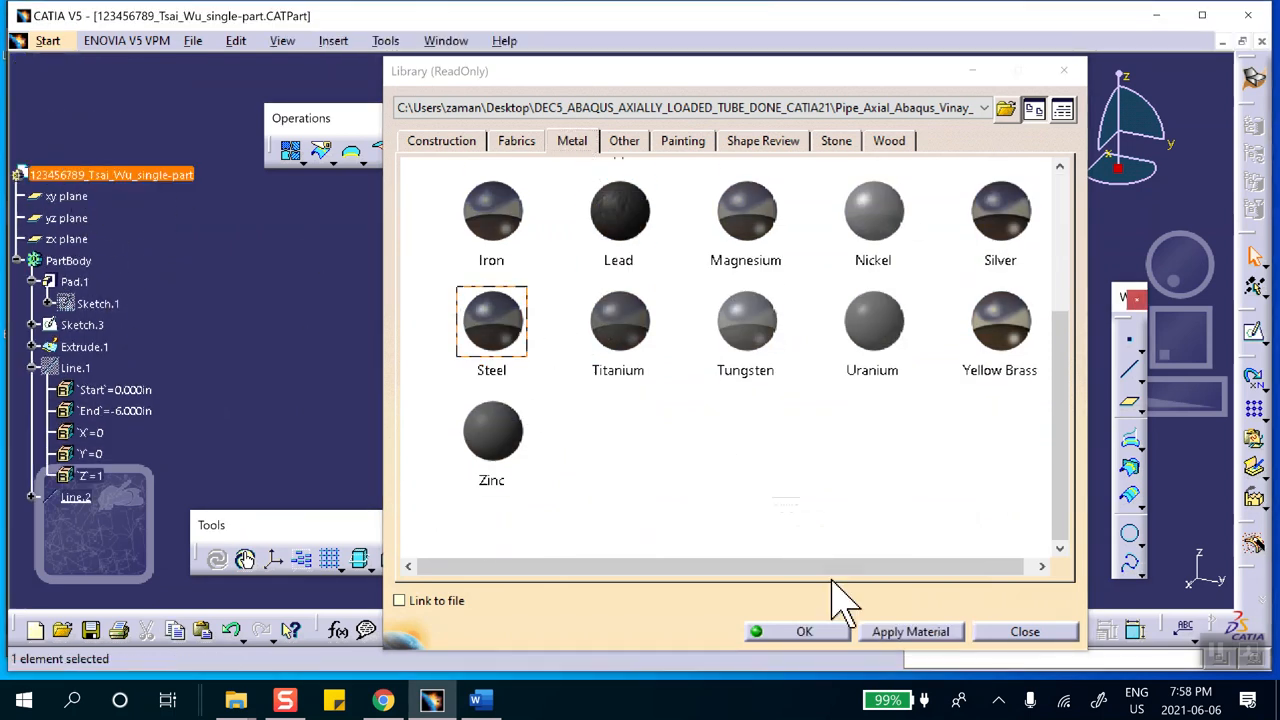
pyautogui.click(804, 631)
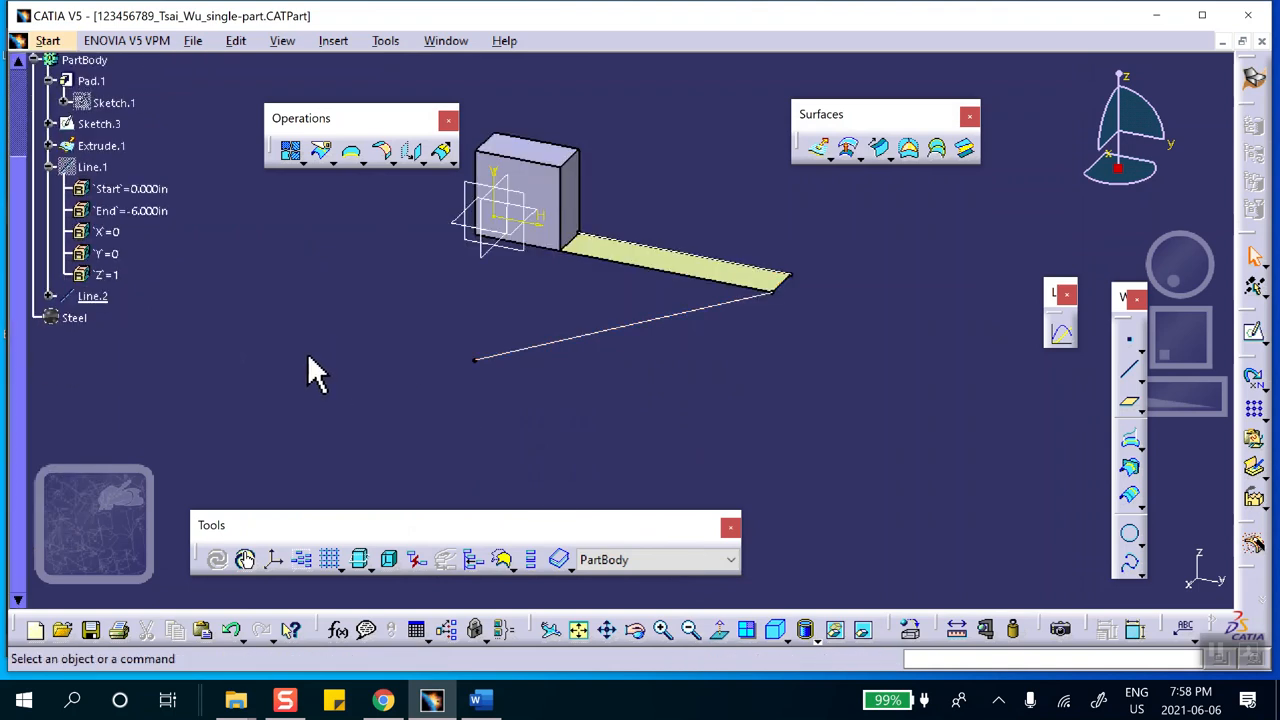
# Step: Save the part and create a Static Analysis case in the Generative Structural Analysis workbench
pyautogui.click(90, 629)
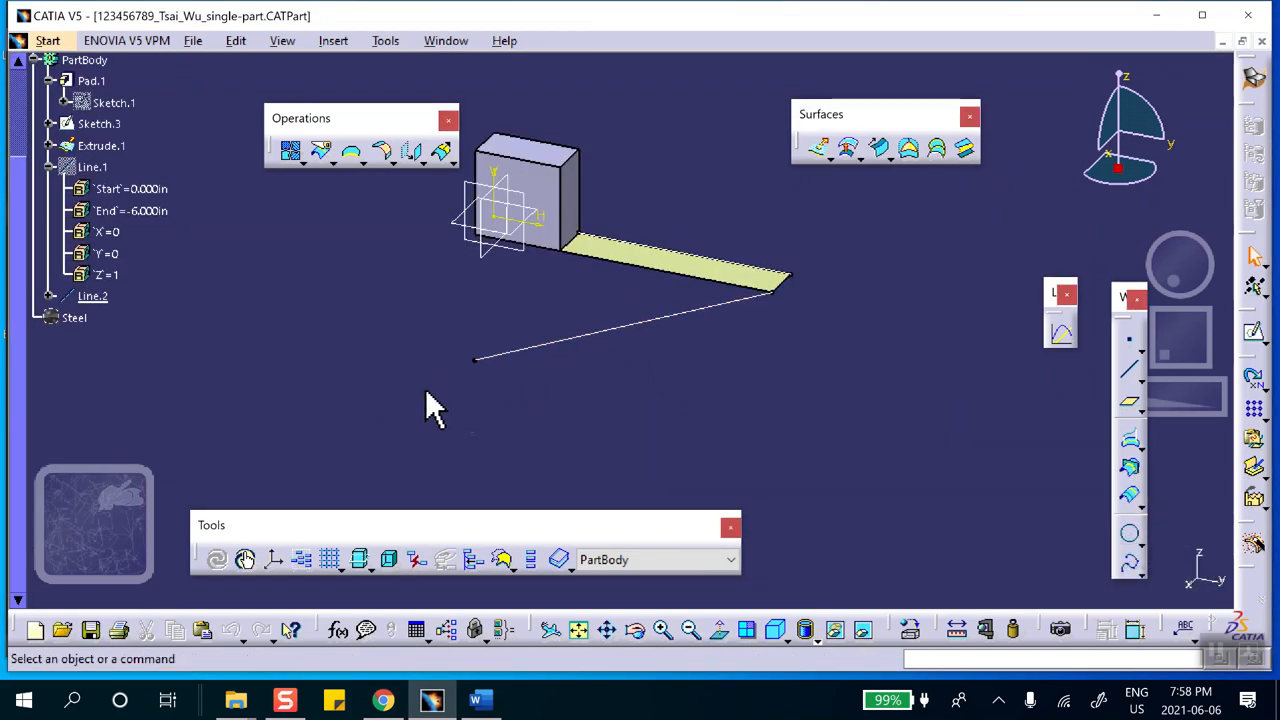
pyautogui.click(55, 44)
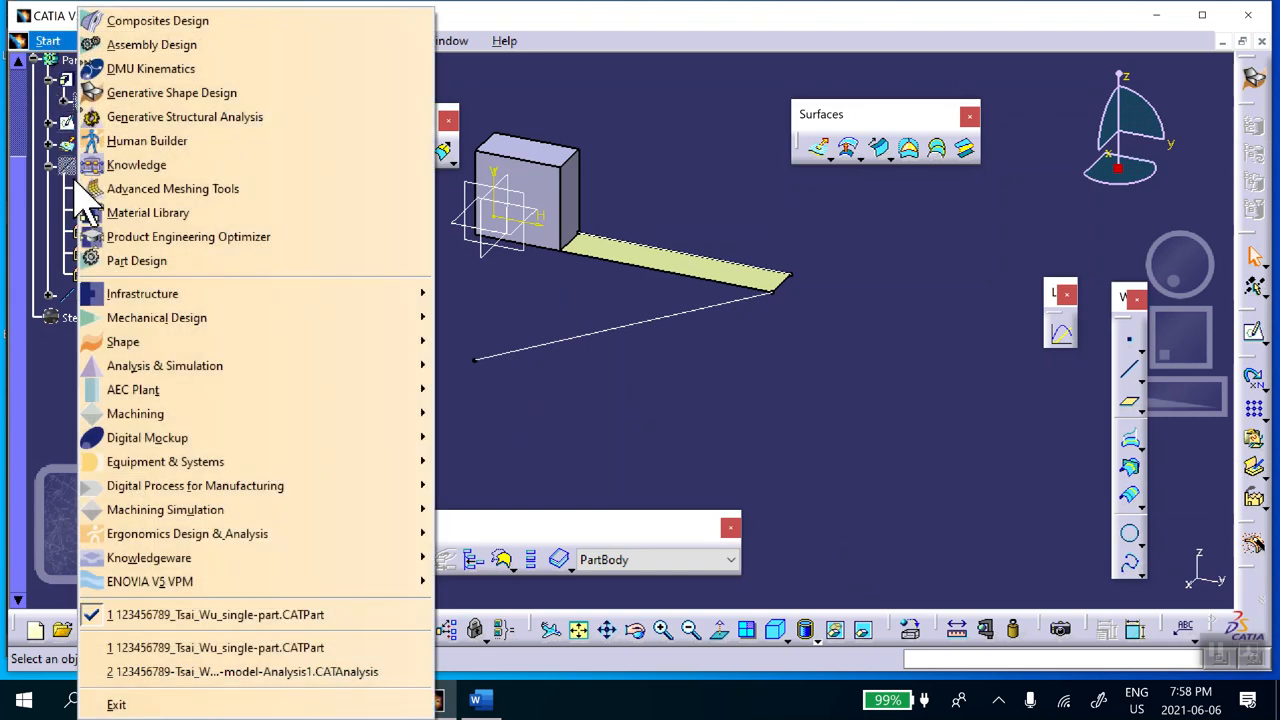
pyautogui.click(128, 117)
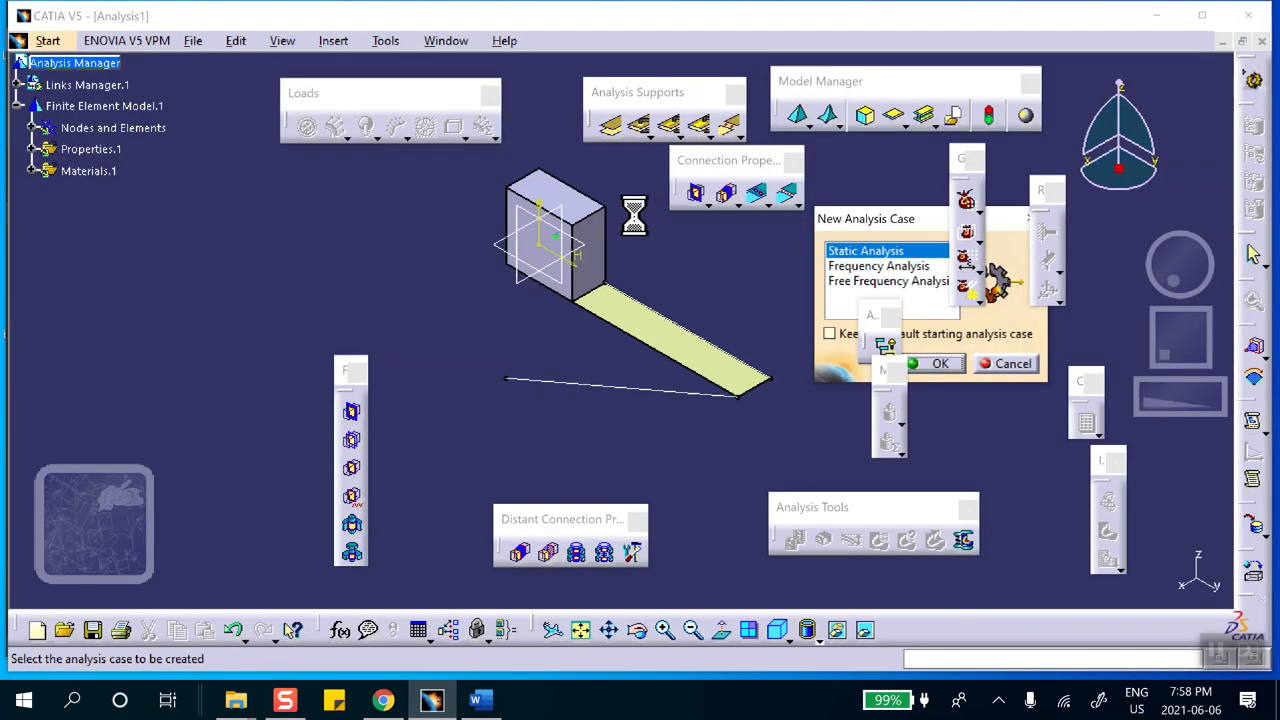
pyautogui.click(937, 364)
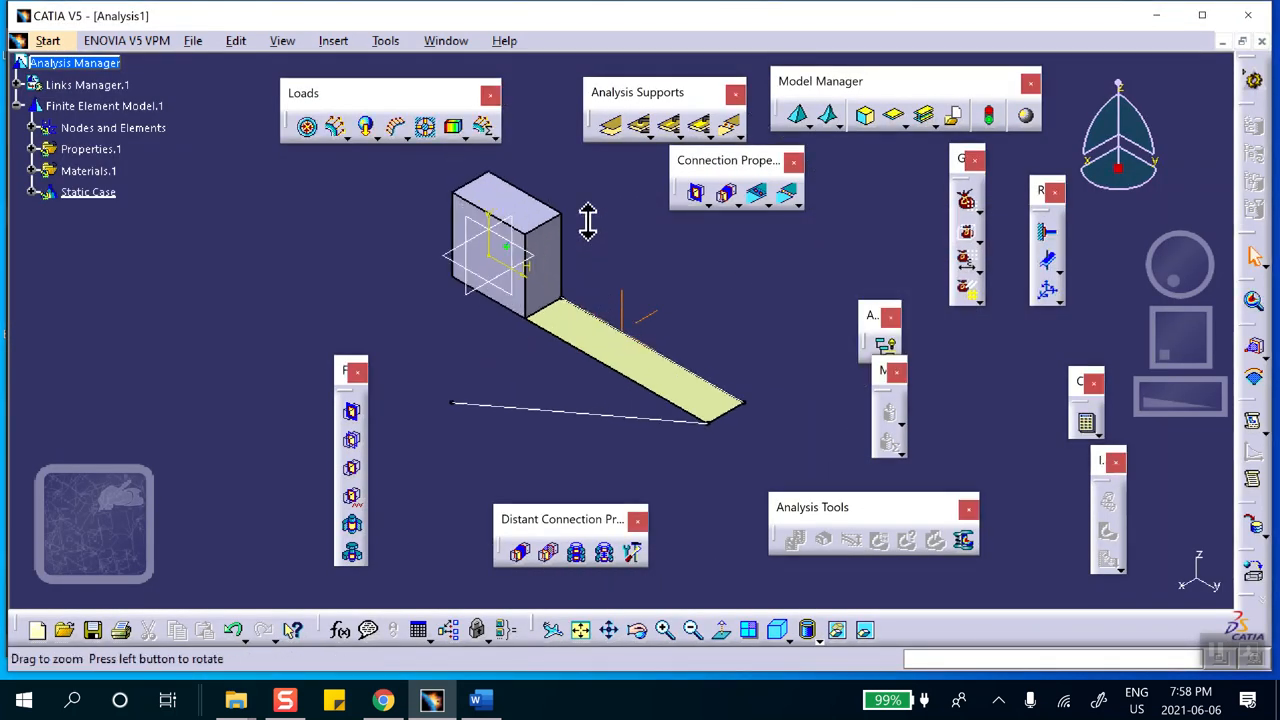
# Step: Inspect the hidden geometry in the no-show space and return to the visible model
pyautogui.moveTo(588, 248); pyautogui.dragTo(552, 85, button='middle')
pyautogui.moveTo(403, 208); pyautogui.dragTo(623, 294, button='middle')
pyautogui.moveTo(518, 190); pyautogui.dragTo(434, 299, button='middle')
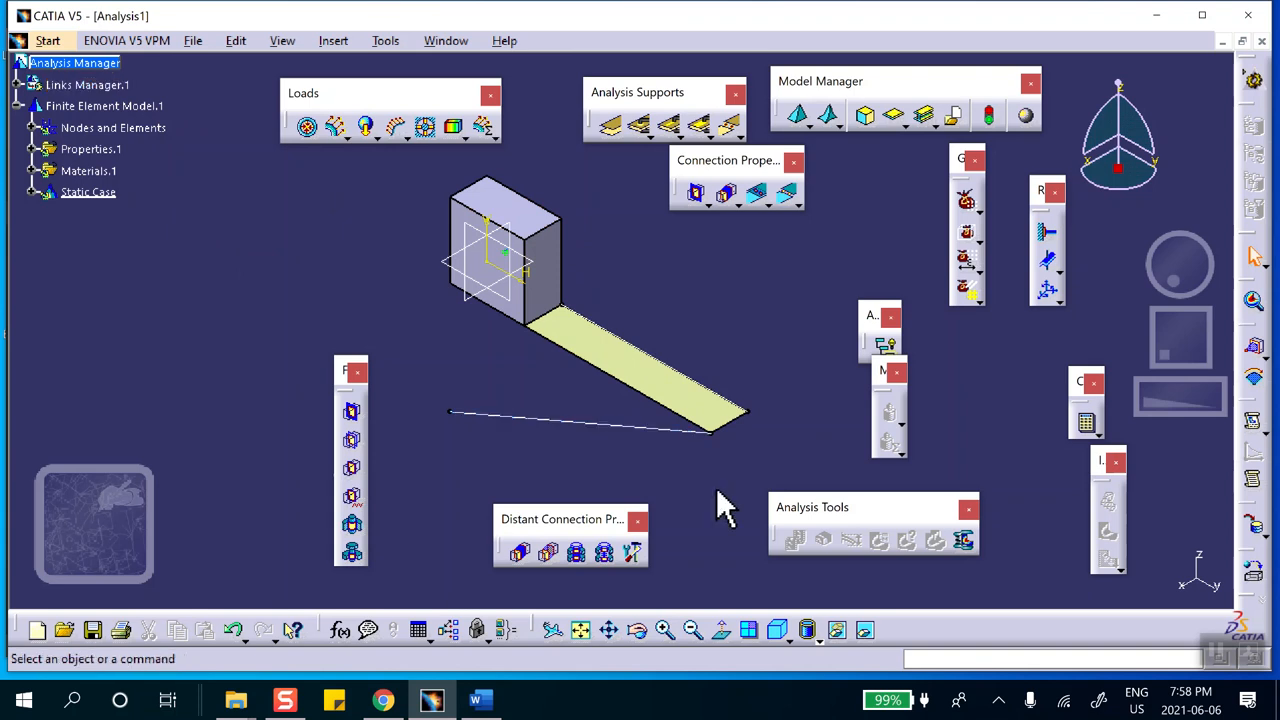
pyautogui.click(864, 629)
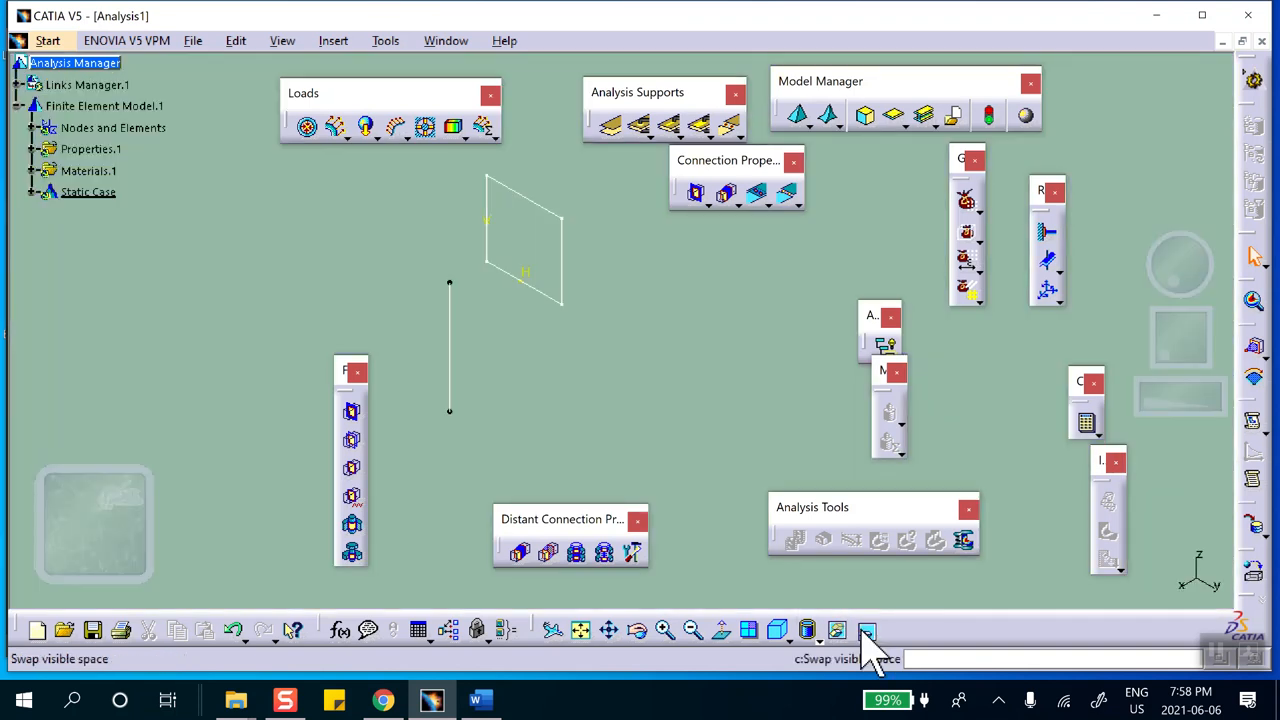
pyautogui.click(866, 630)
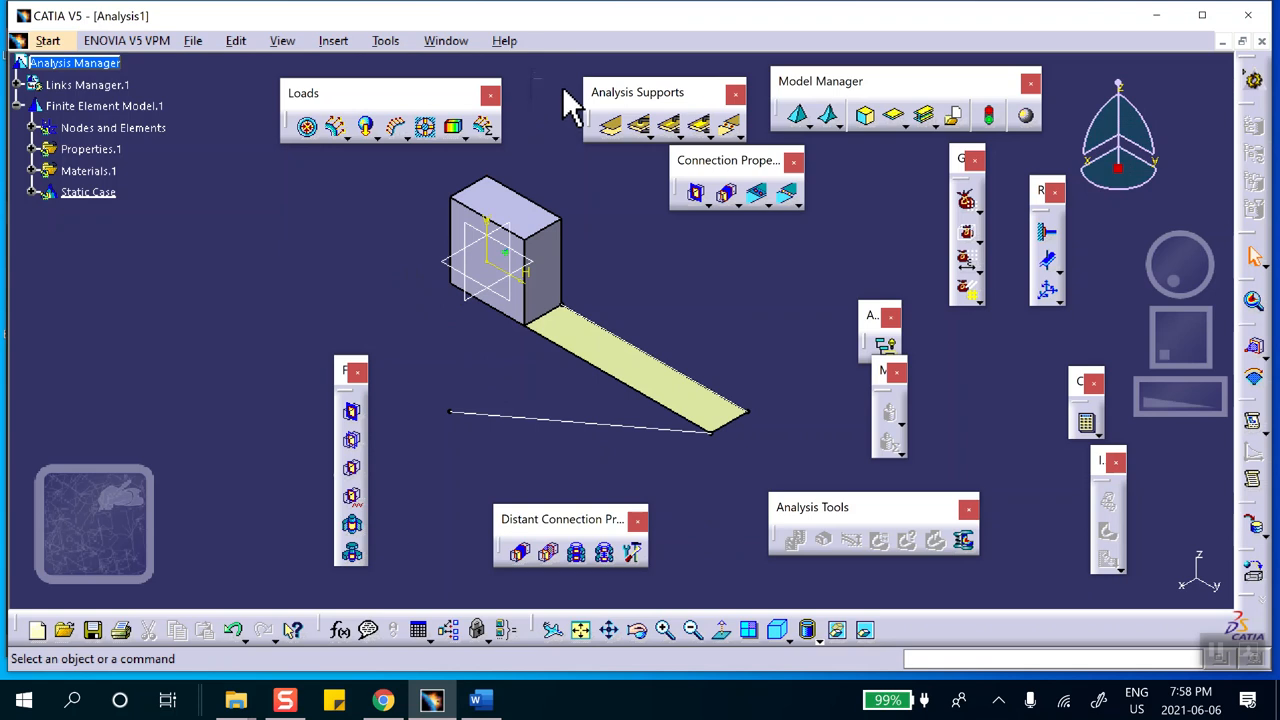
# Step: Create a linear octree triangle mesh on the plate surface with an element size of 0.5 in
pyautogui.click(807, 122)
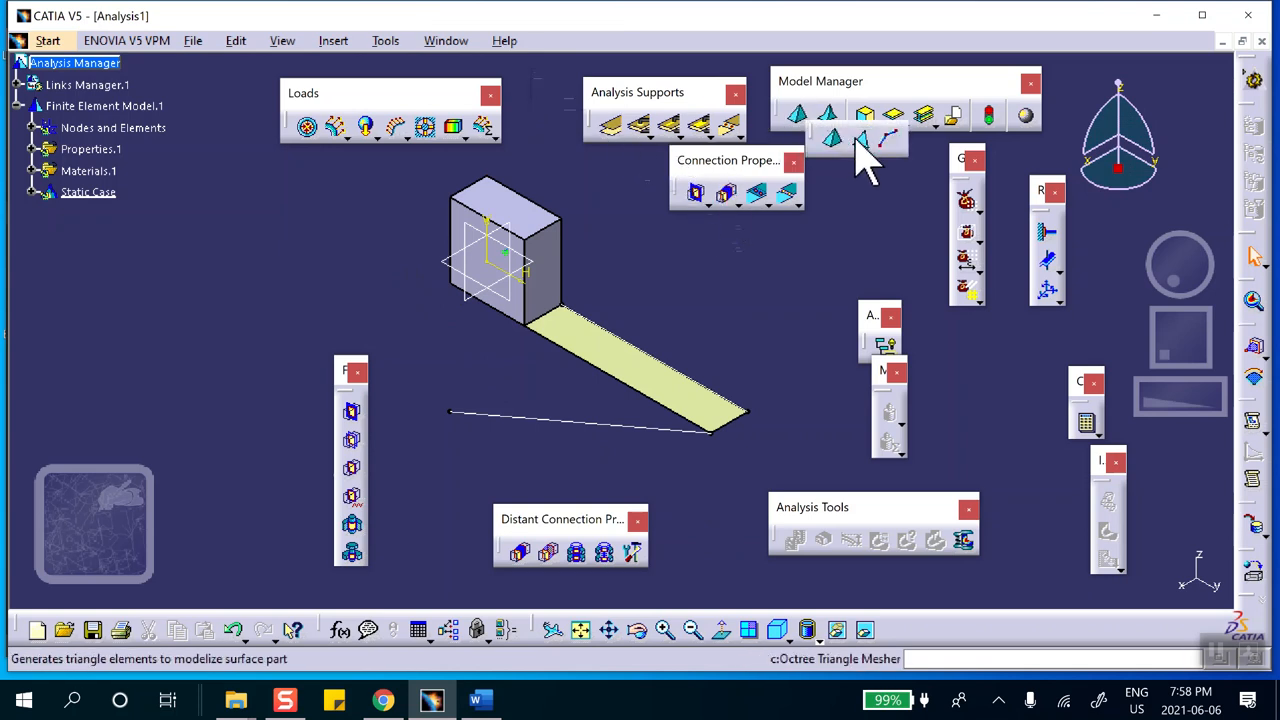
pyautogui.click(862, 142)
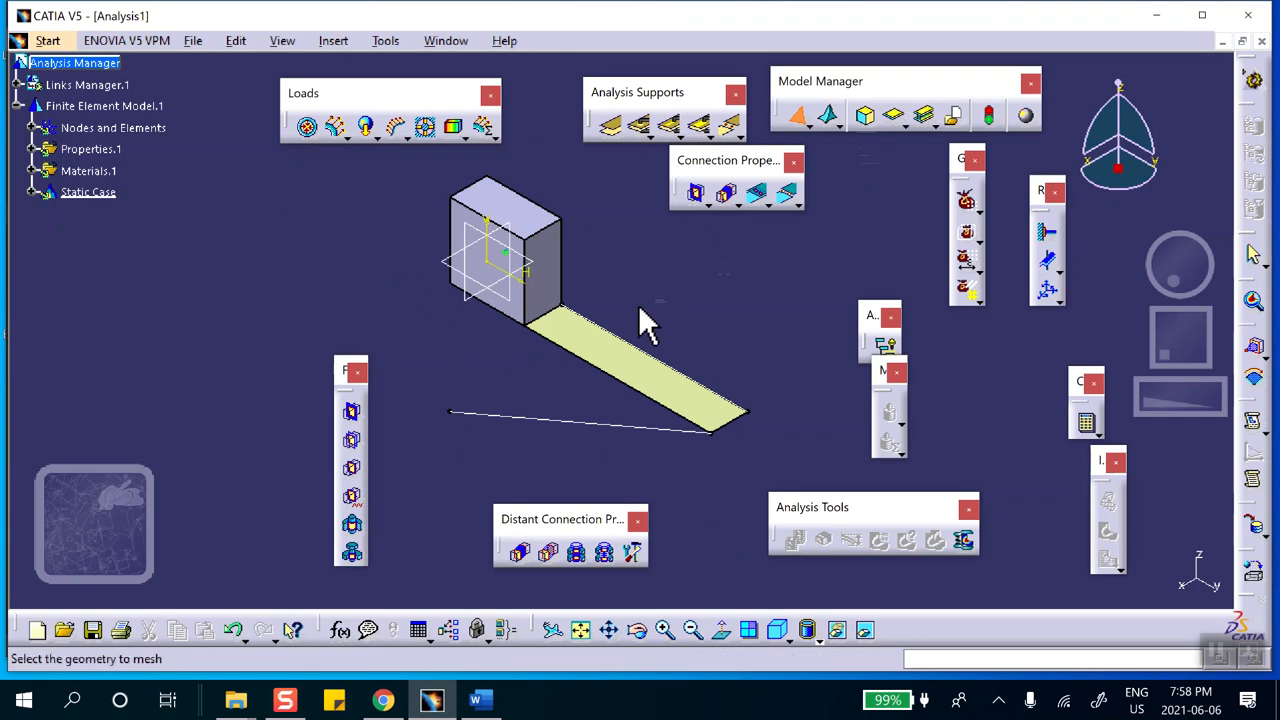
pyautogui.click(649, 368)
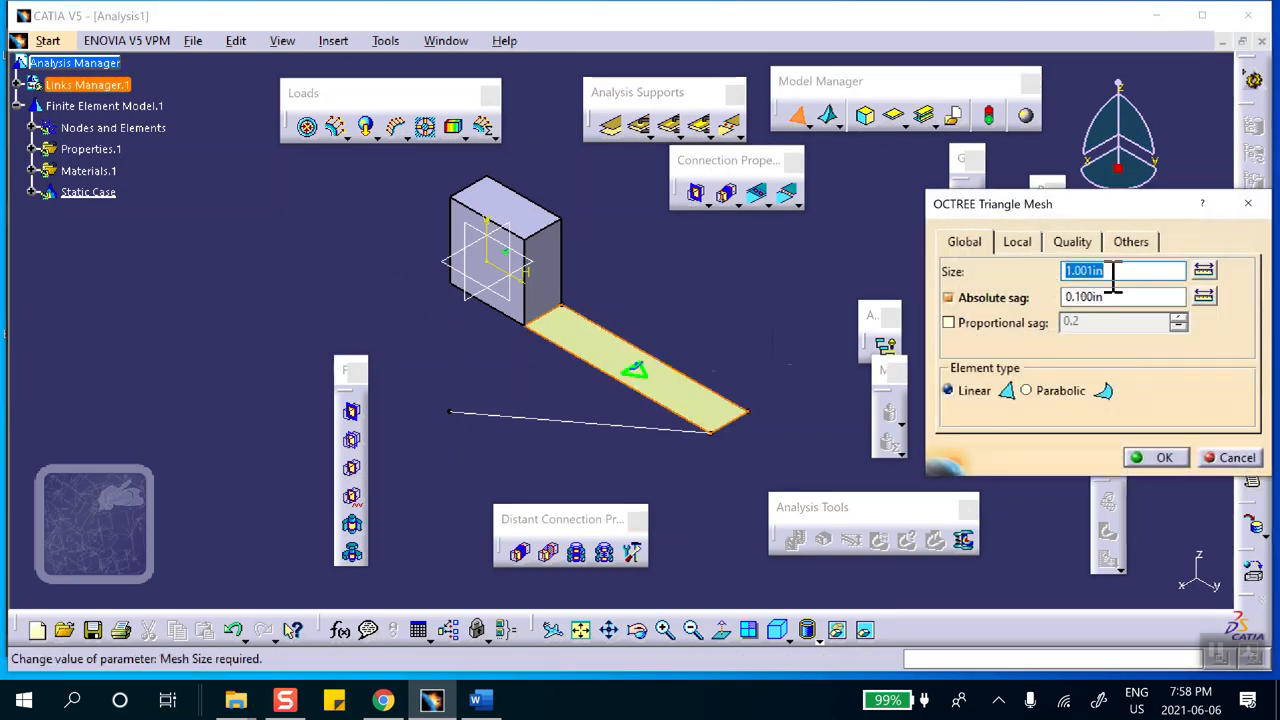
pyautogui.write('.')
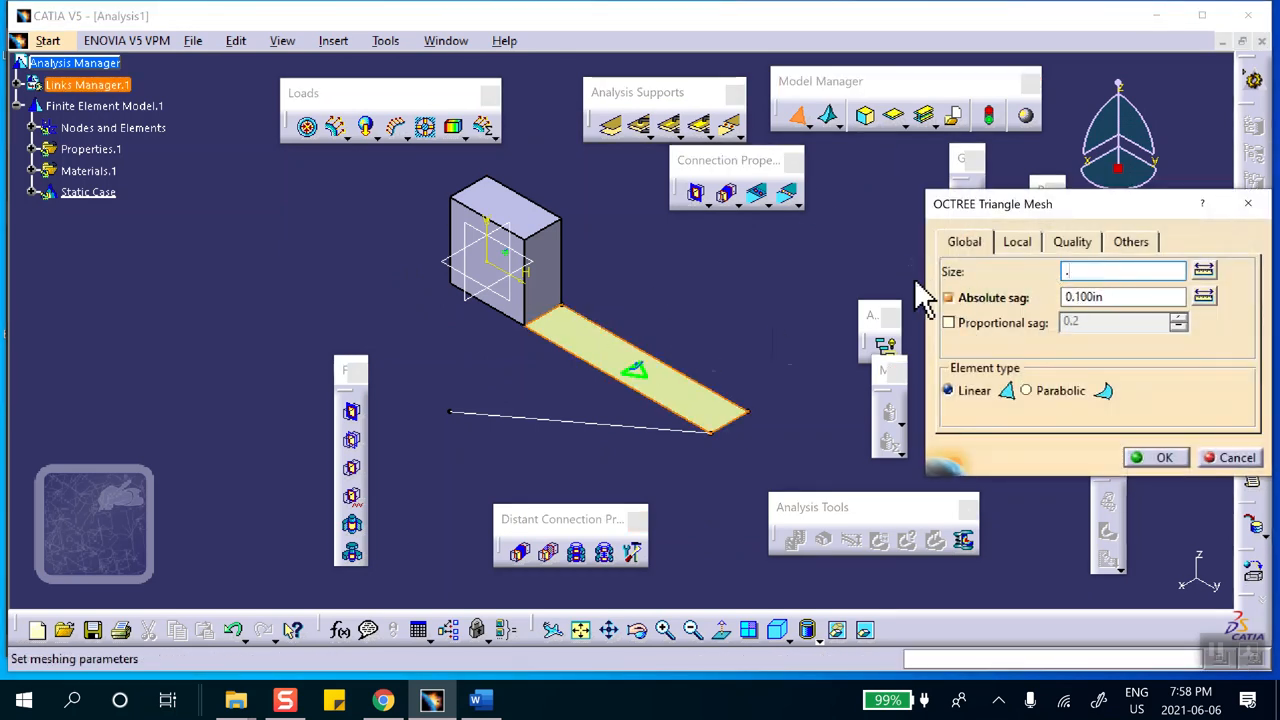
pyautogui.write('5')
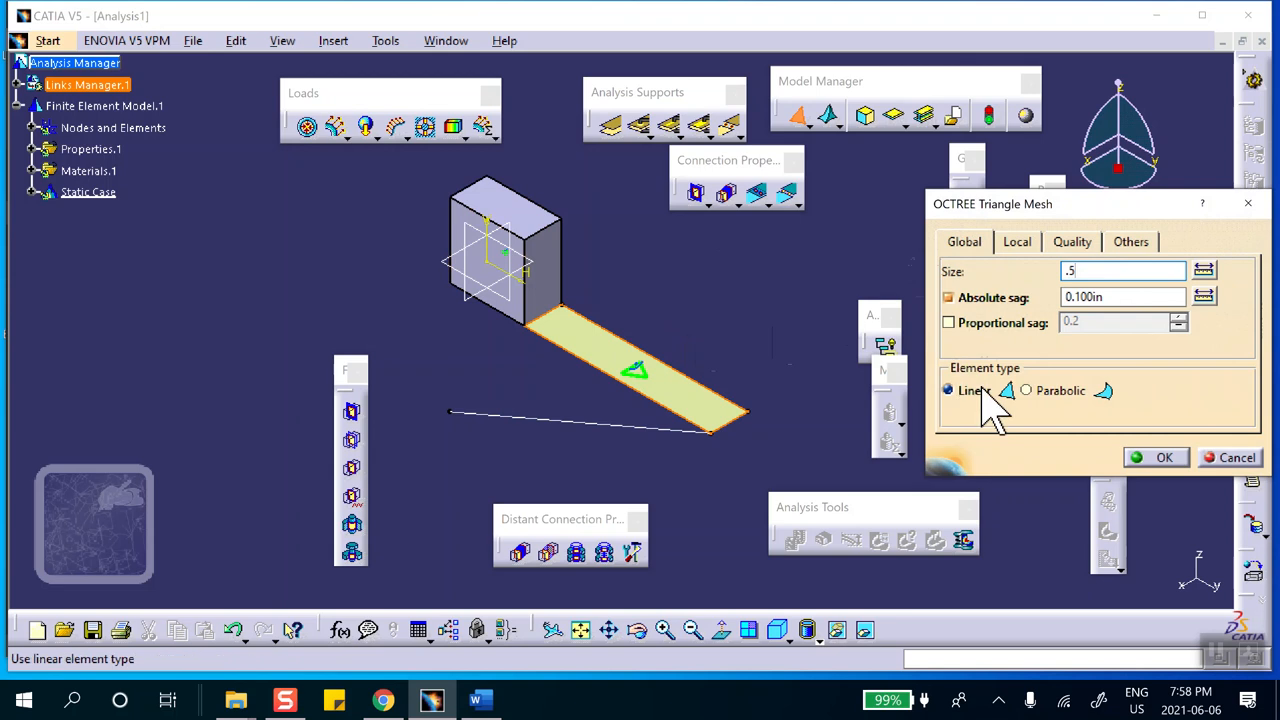
pyautogui.click(1163, 458)
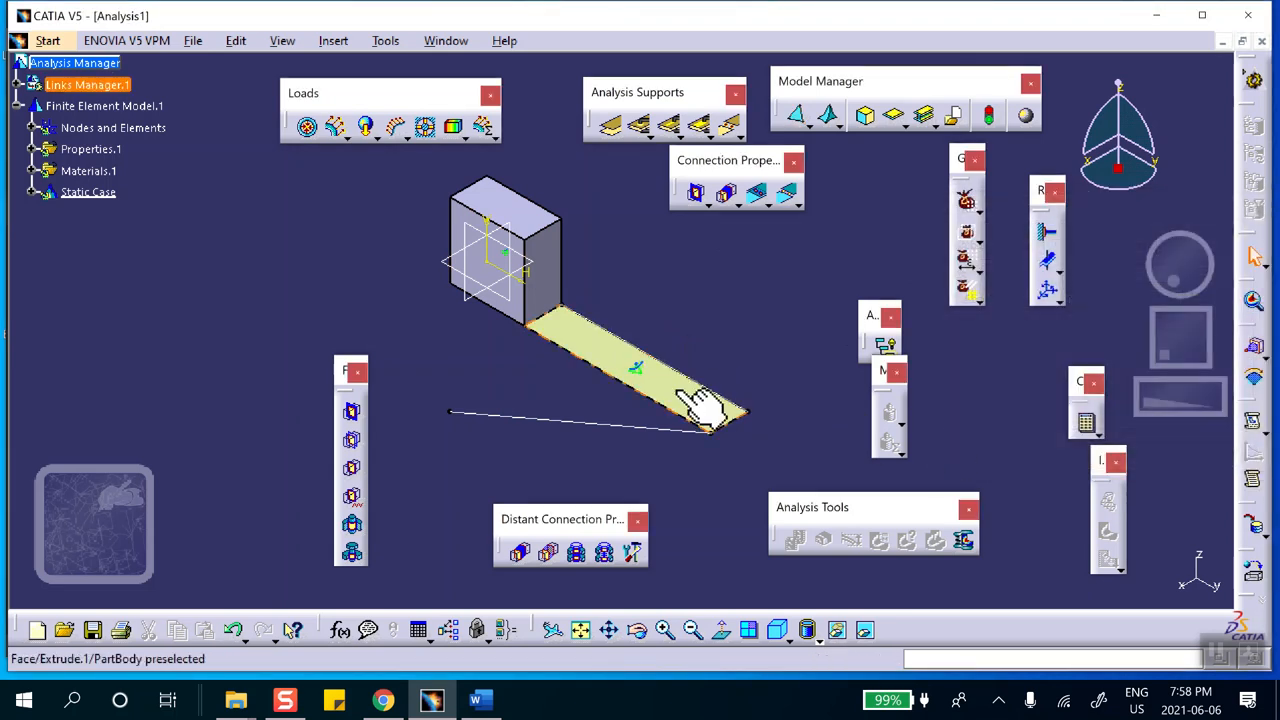
# Step: Assign a 2D property to the plate surface, checking its thickness in the Word problem statement and setting it to 0.25 in
pyautogui.click(893, 116)
pyautogui.click(612, 346)
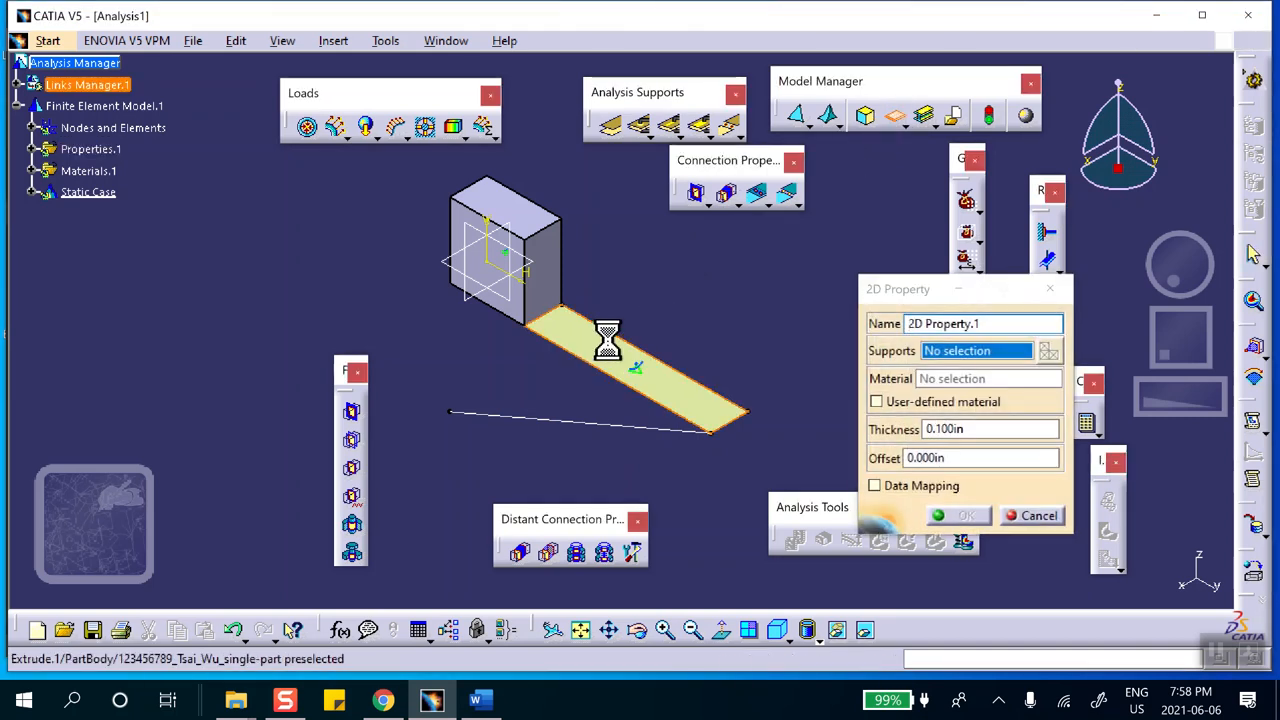
pyautogui.click(477, 700)
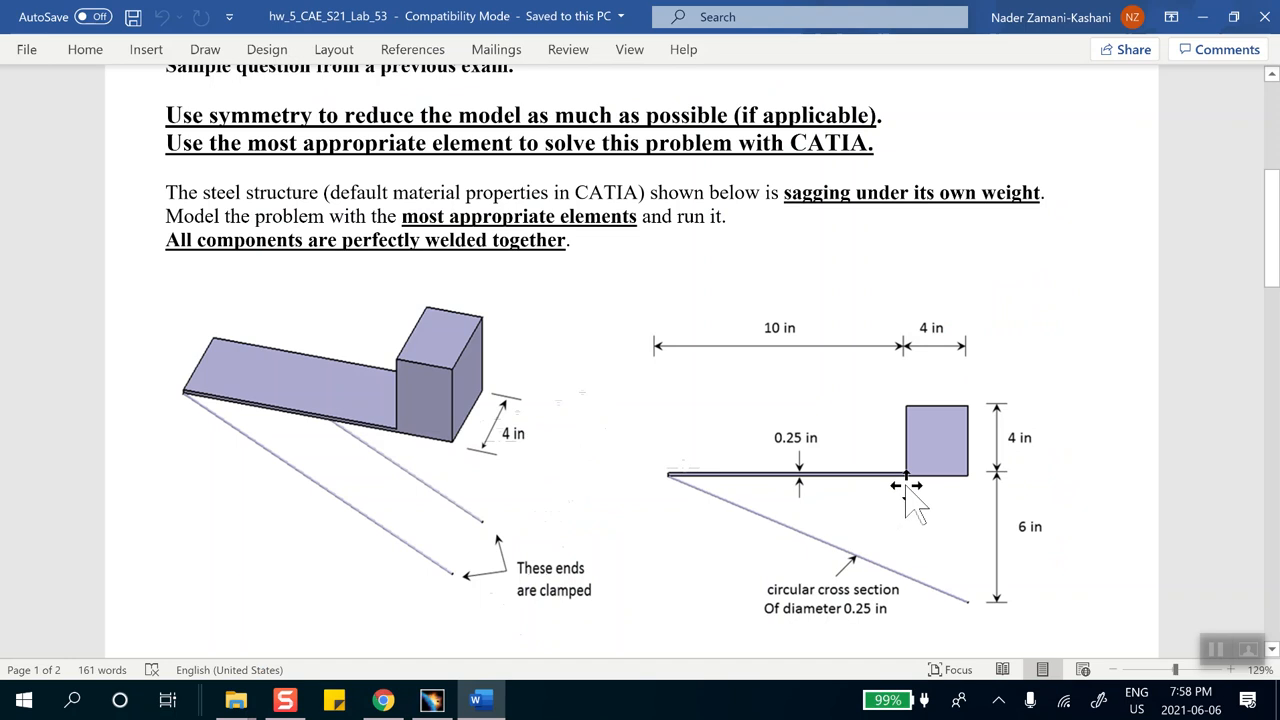
pyautogui.click(1202, 17)
pyautogui.doubleClick(957, 430)
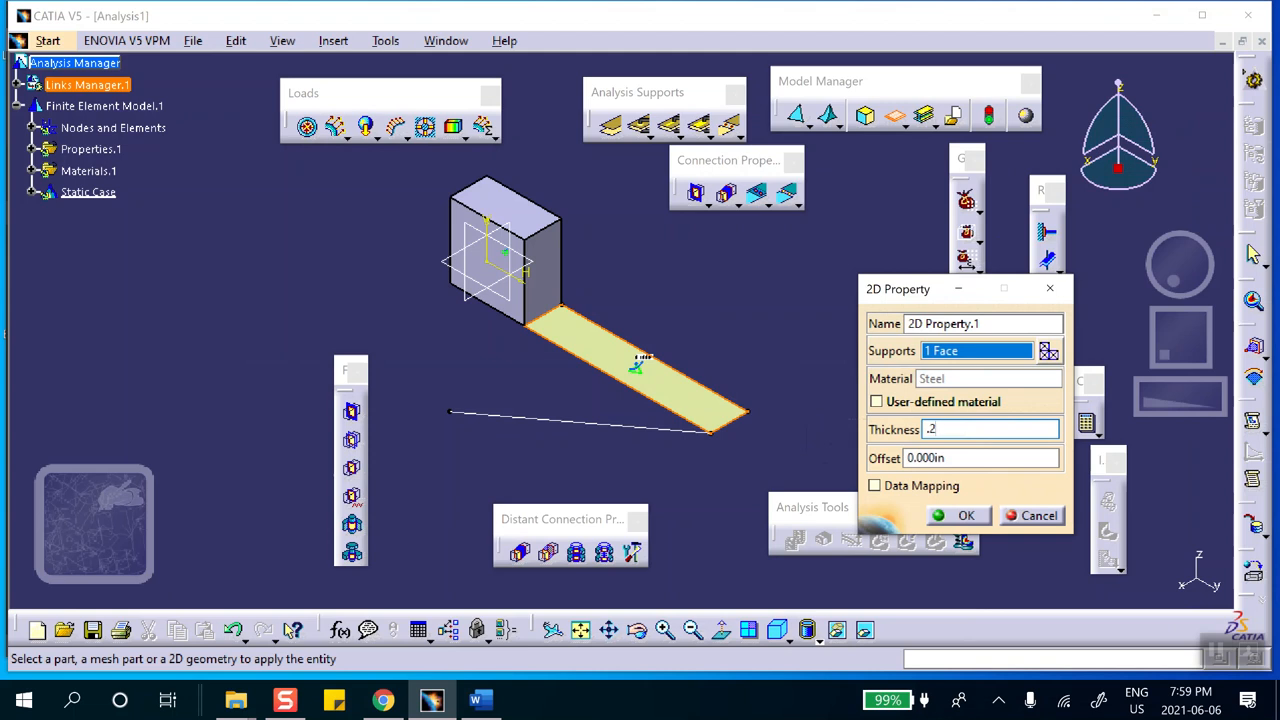
pyautogui.click(960, 514)
# Step: Generate the mesh visualization to examine the block and plate meshes, and deactivate the mesh display
pyautogui.moveTo(660, 478); pyautogui.dragTo(680, 505, button='middle')
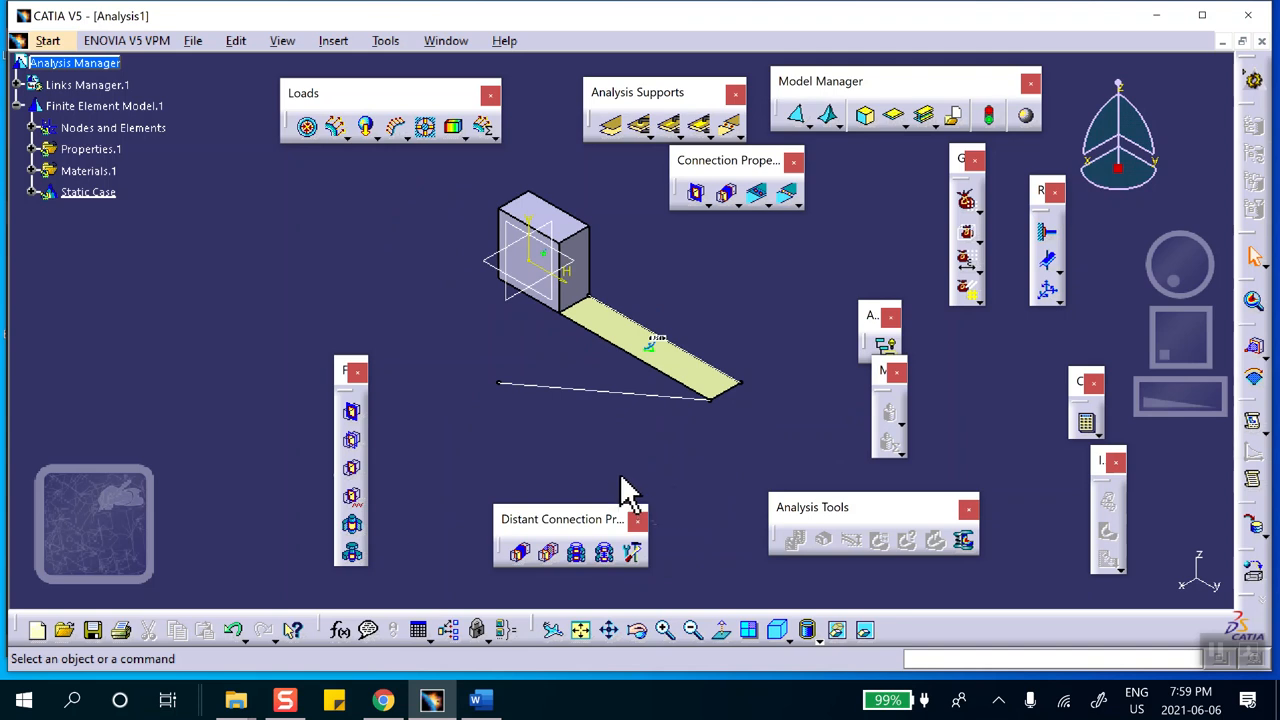
pyautogui.rightClick(102, 128)
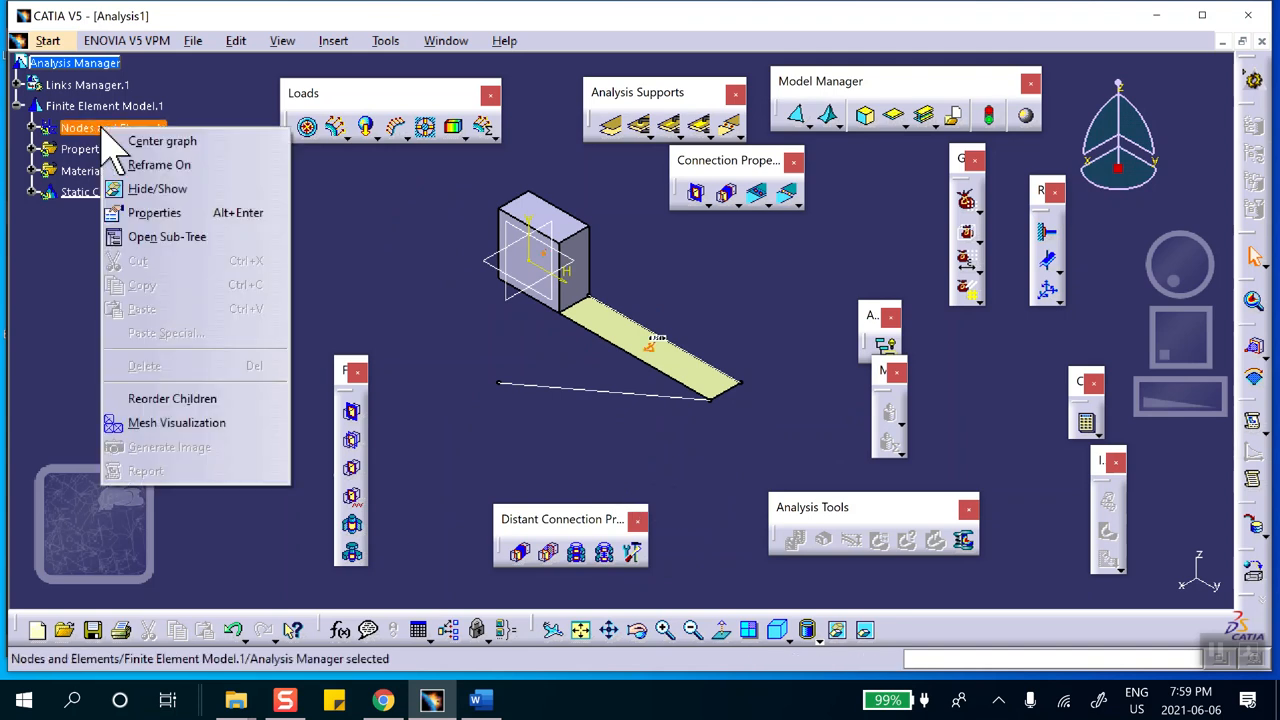
pyautogui.click(172, 420)
pyautogui.click(645, 395)
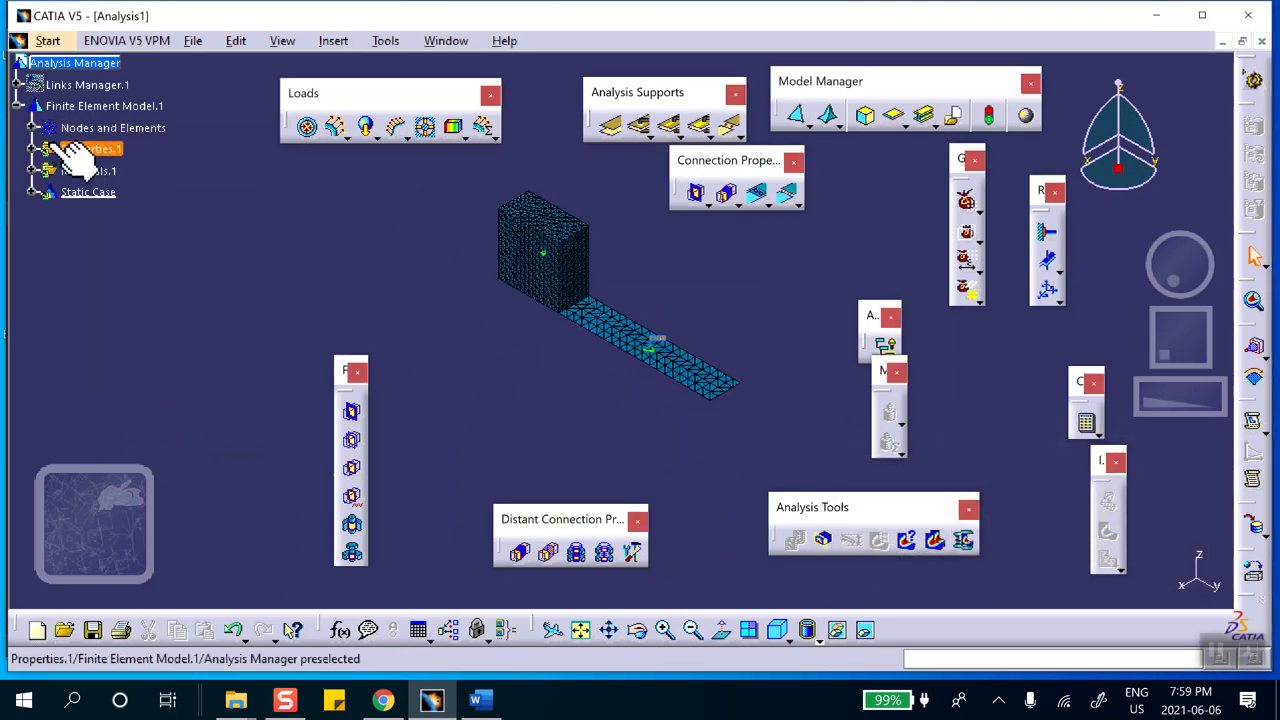
pyautogui.click(33, 128)
pyautogui.rightClick(88, 193)
pyautogui.click(190, 498)
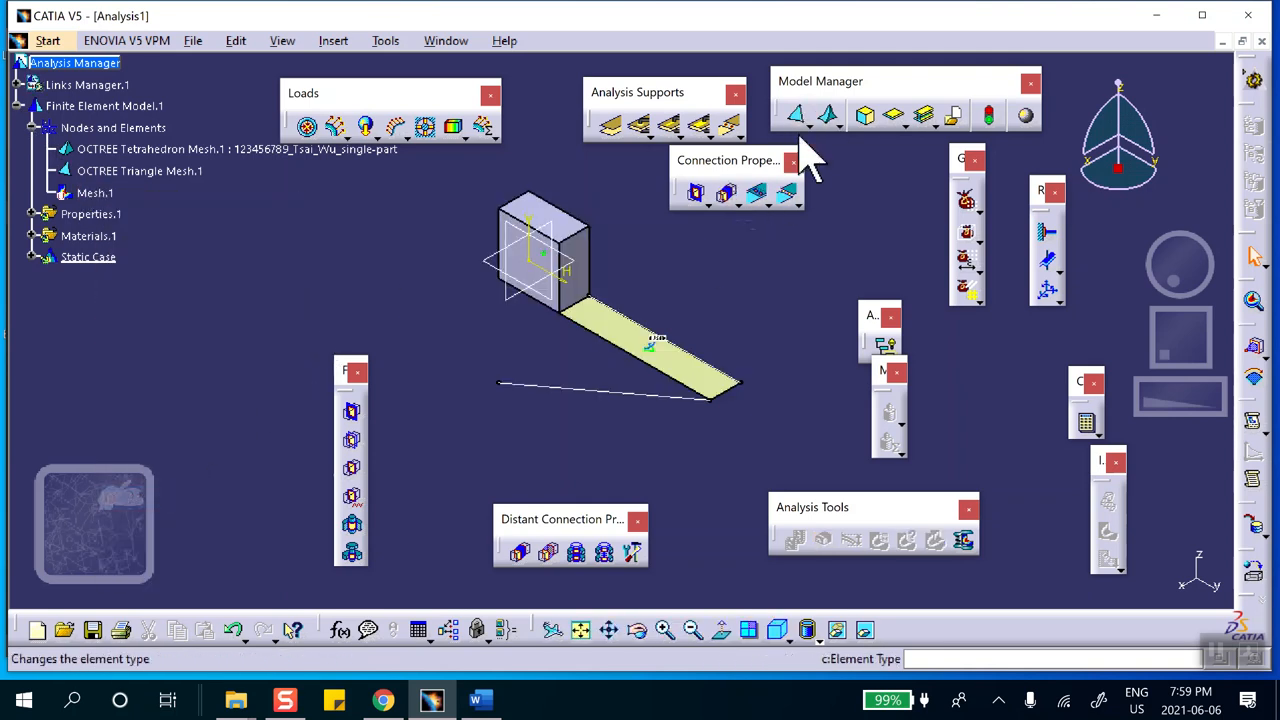
# Step: Create a 1D beam mesh on the inclined line with an element size of 0.25 in
pyautogui.click(831, 124)
pyautogui.click(894, 146)
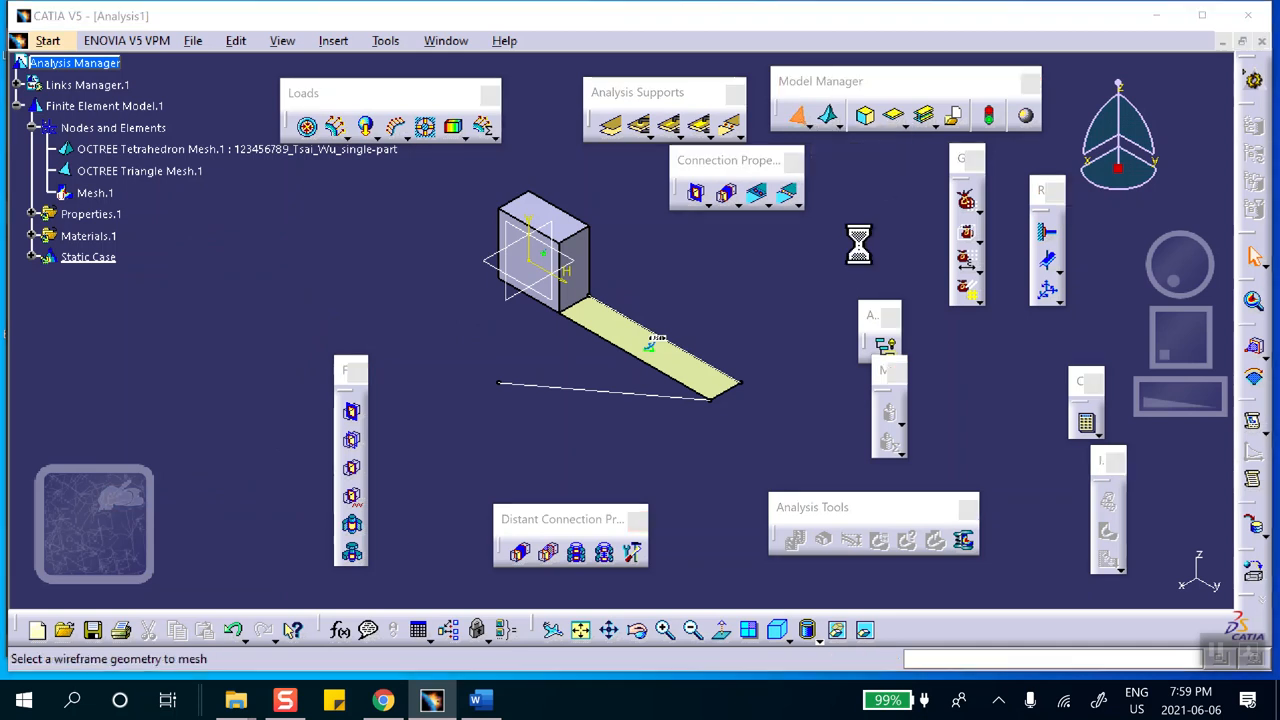
pyautogui.click(580, 389)
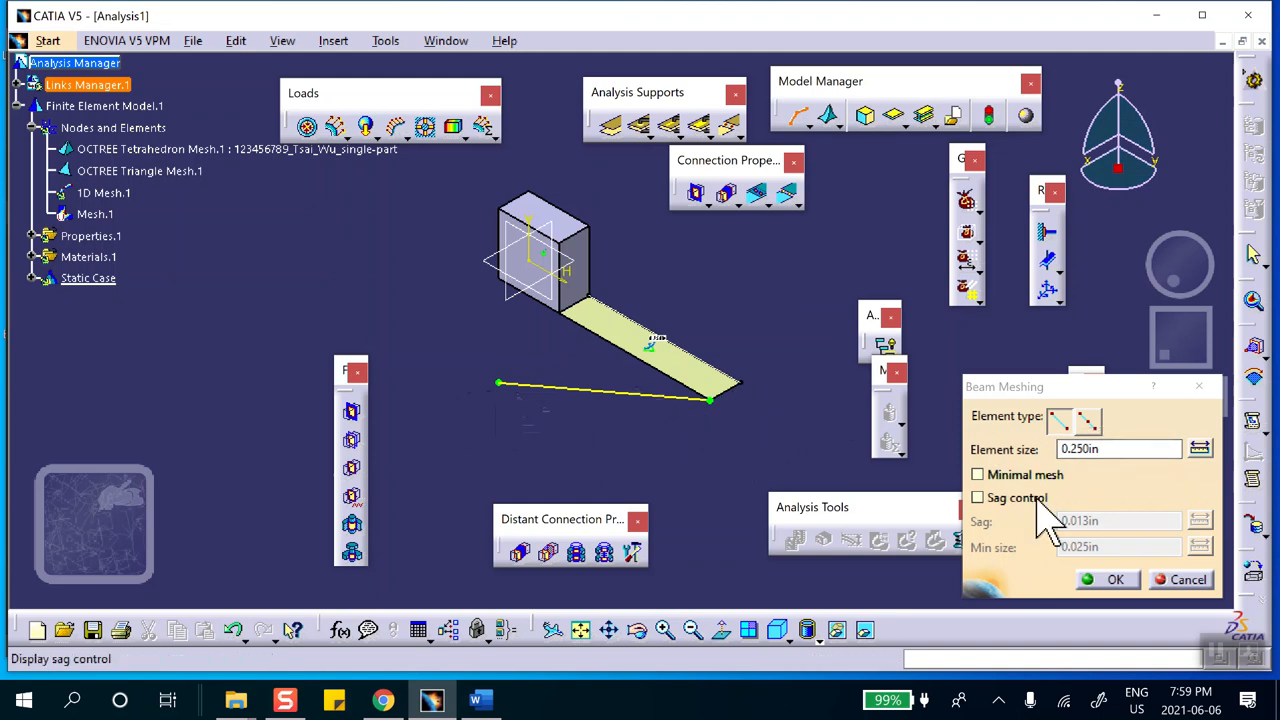
pyautogui.click(1108, 580)
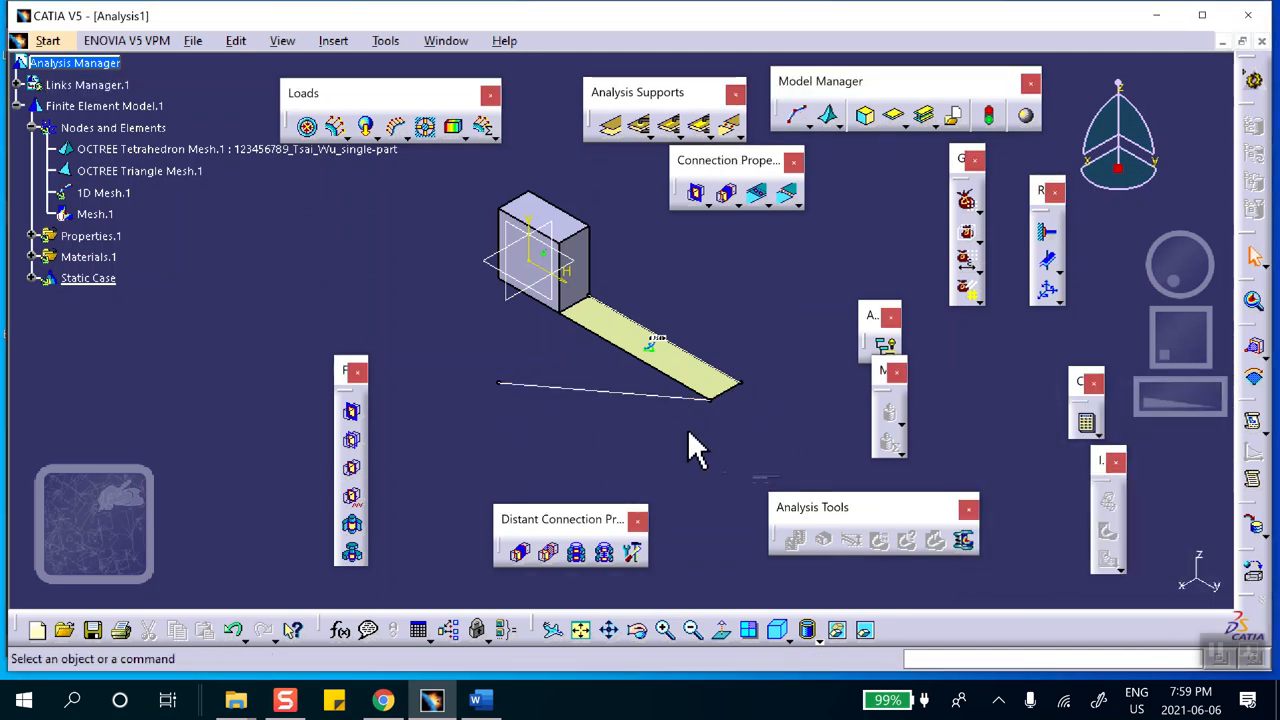
# Step: Assign a cylindrical beam 1D property to the inclined line, setting its radius to half the 0.25 in diameter given in the Word problem statement
pyautogui.click(933, 118)
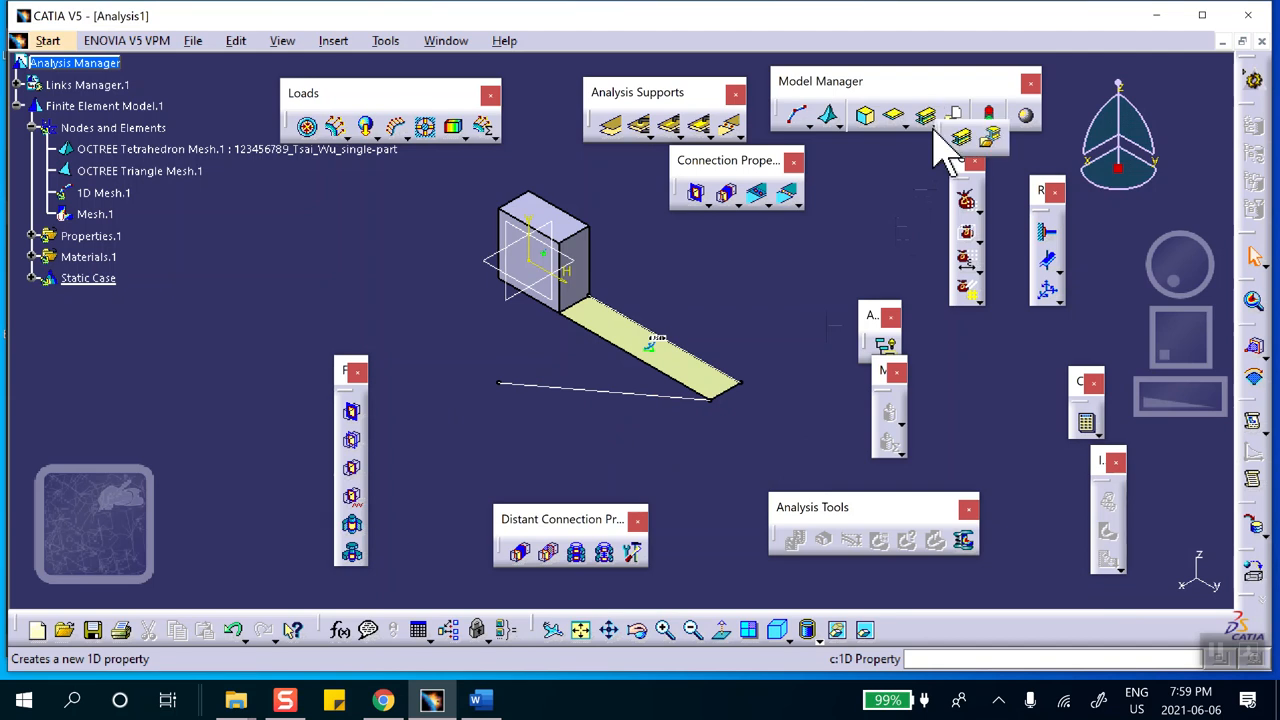
pyautogui.click(968, 142)
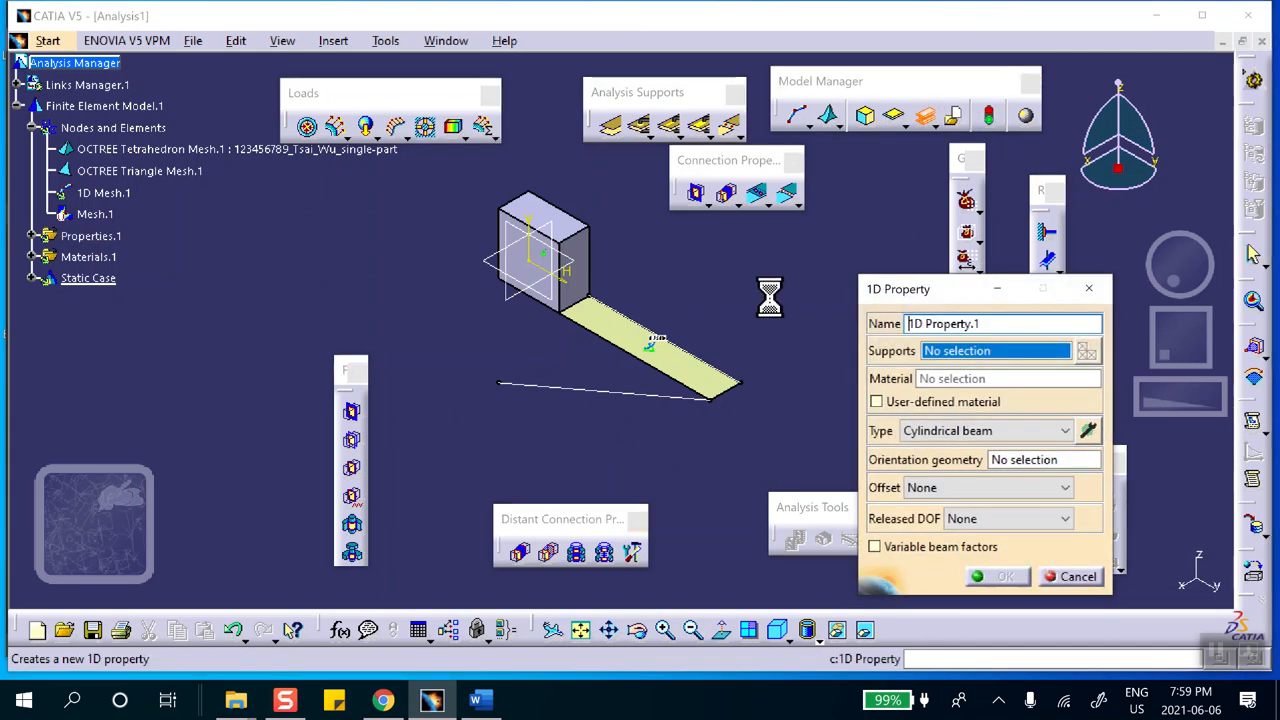
pyautogui.click(608, 392)
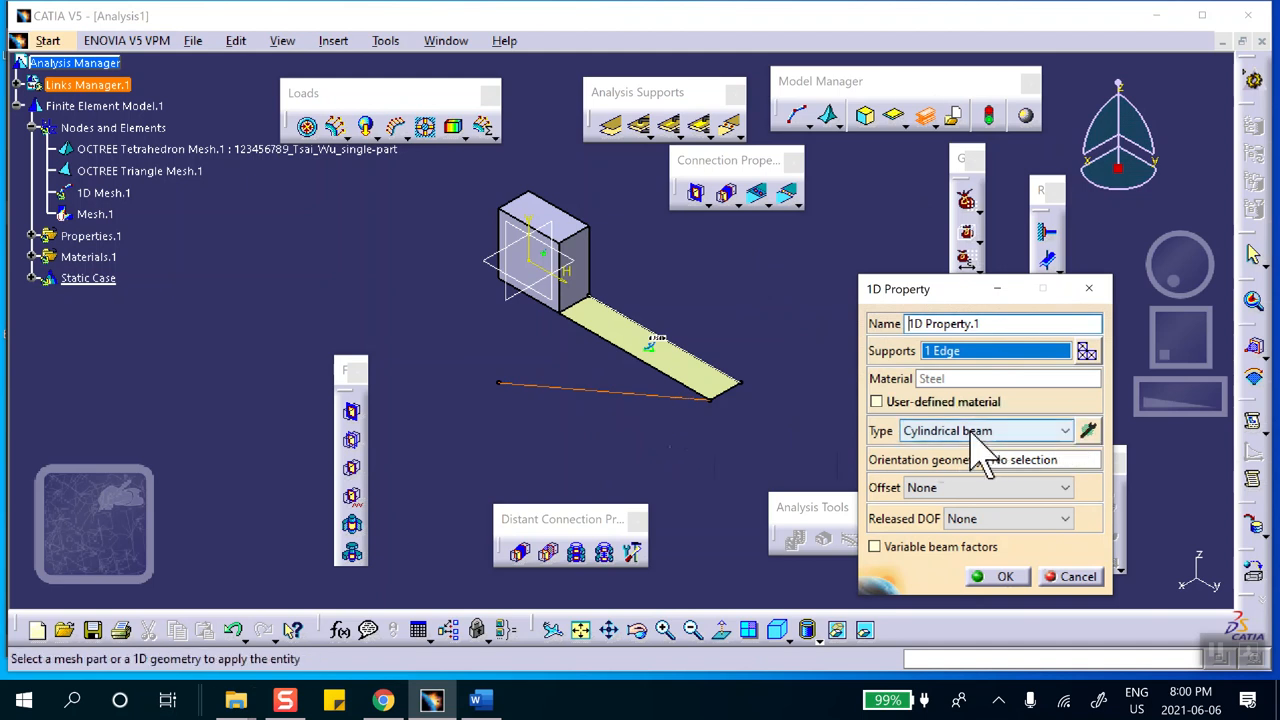
pyautogui.click(1086, 430)
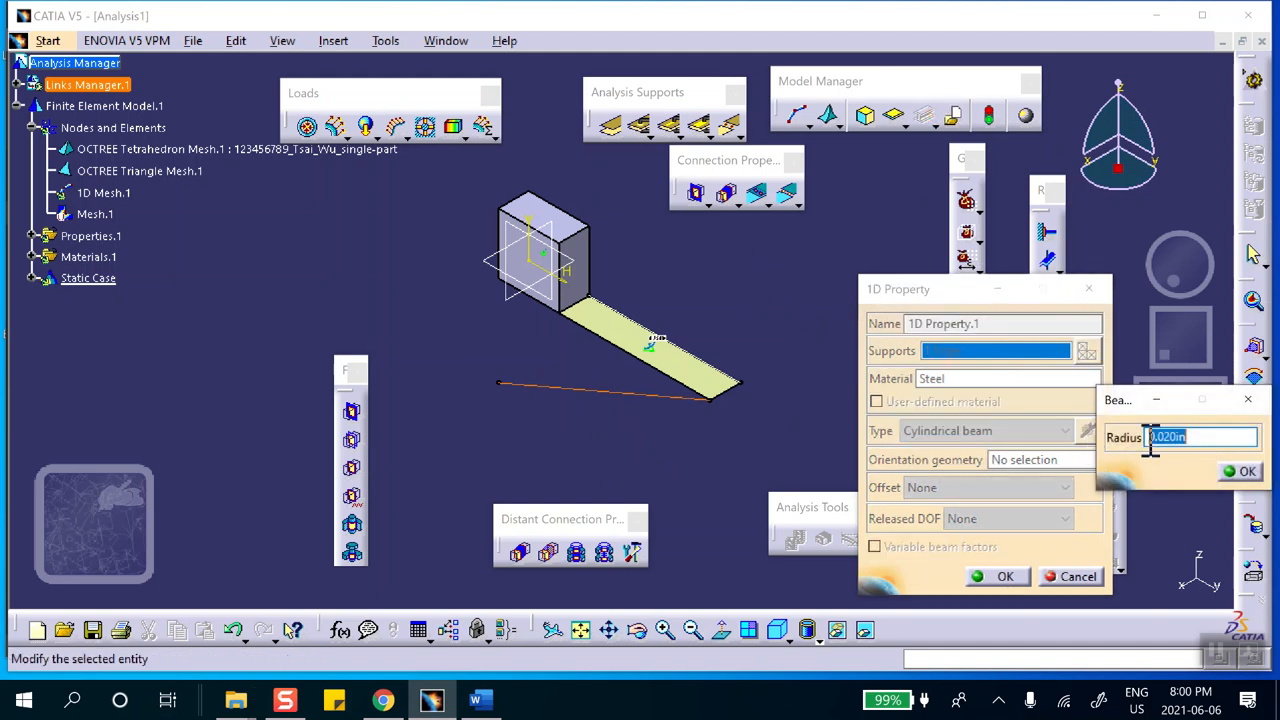
pyautogui.moveTo(487, 705)
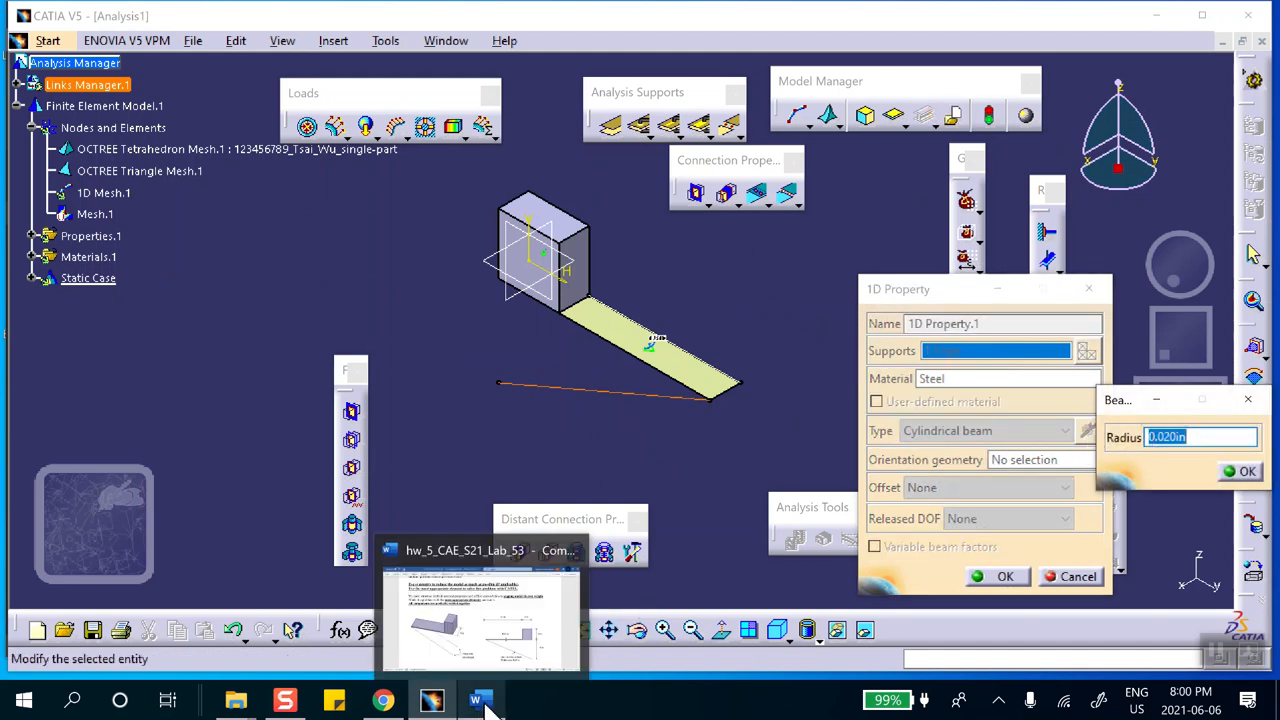
pyautogui.click(553, 610)
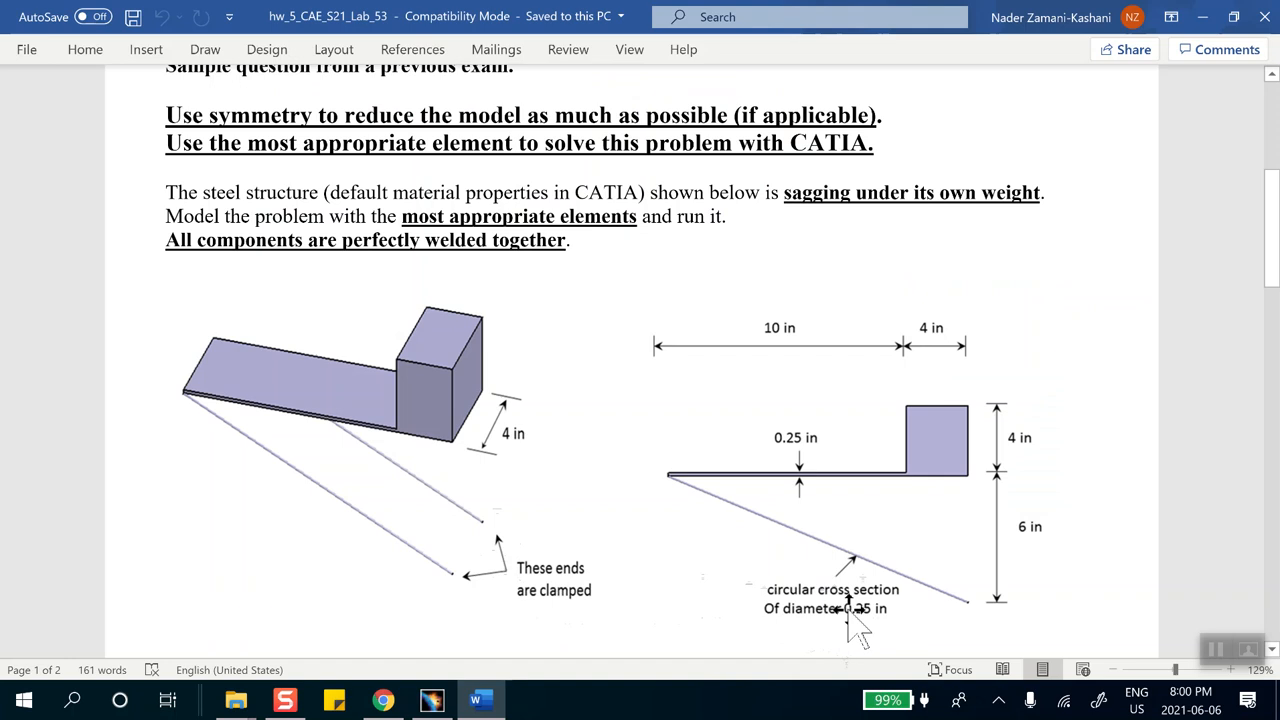
pyautogui.click(1203, 17)
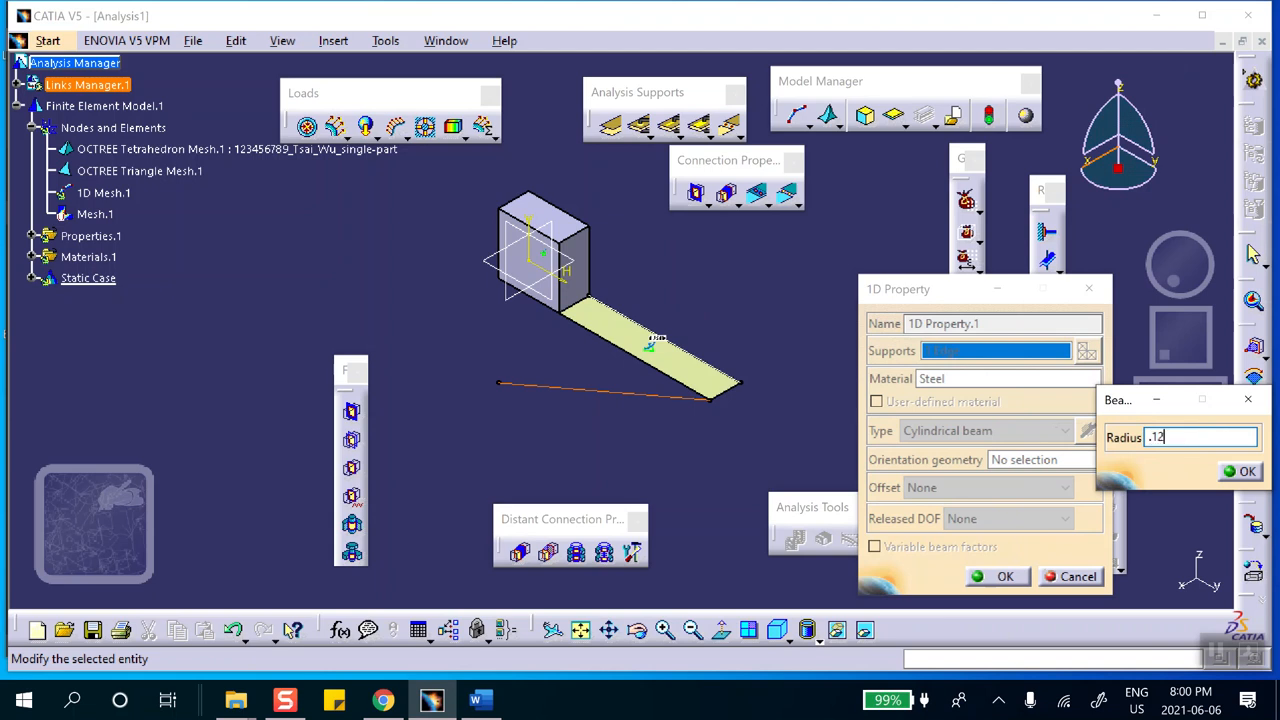
pyautogui.click(1240, 471)
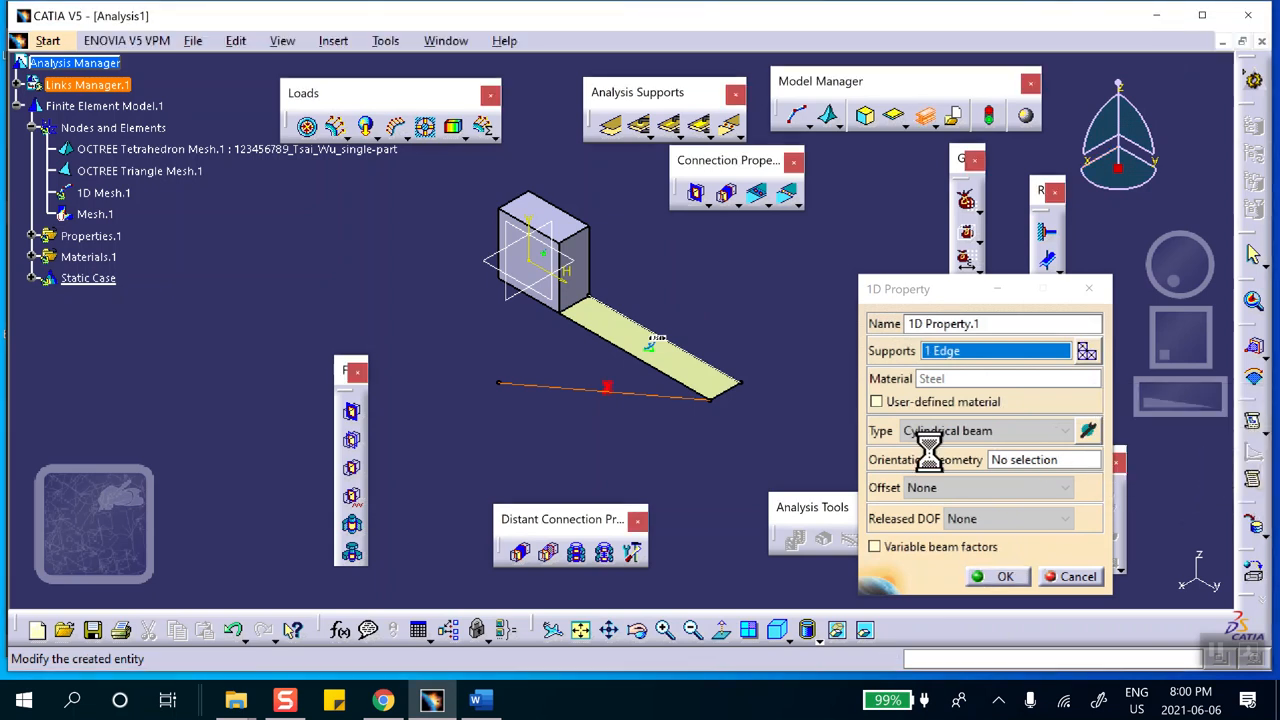
pyautogui.click(1000, 576)
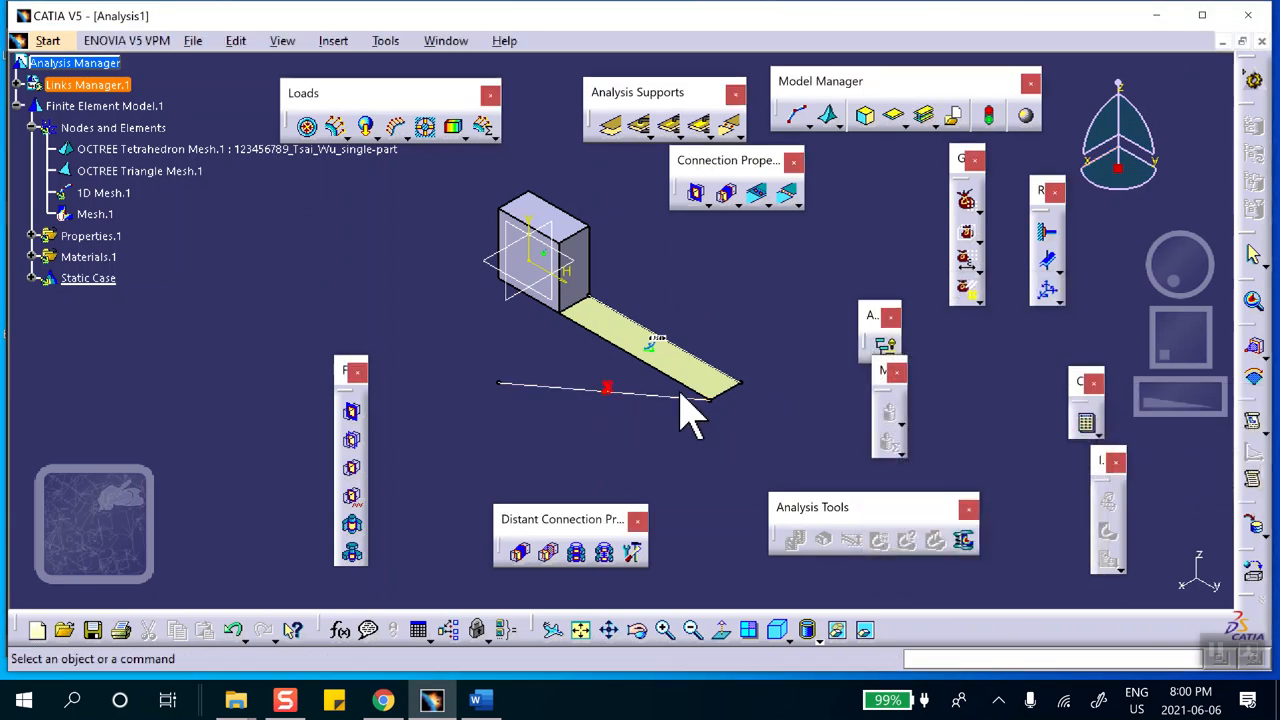
# Step: Inspect the beam symbol on the inclined rod, and activate Mesh.1 to compute and display the meshes
pyautogui.moveTo(674, 385); pyautogui.dragTo(626, 158, button='middle')
pyautogui.moveTo(550, 378); pyautogui.dragTo(502, 80, button='middle')
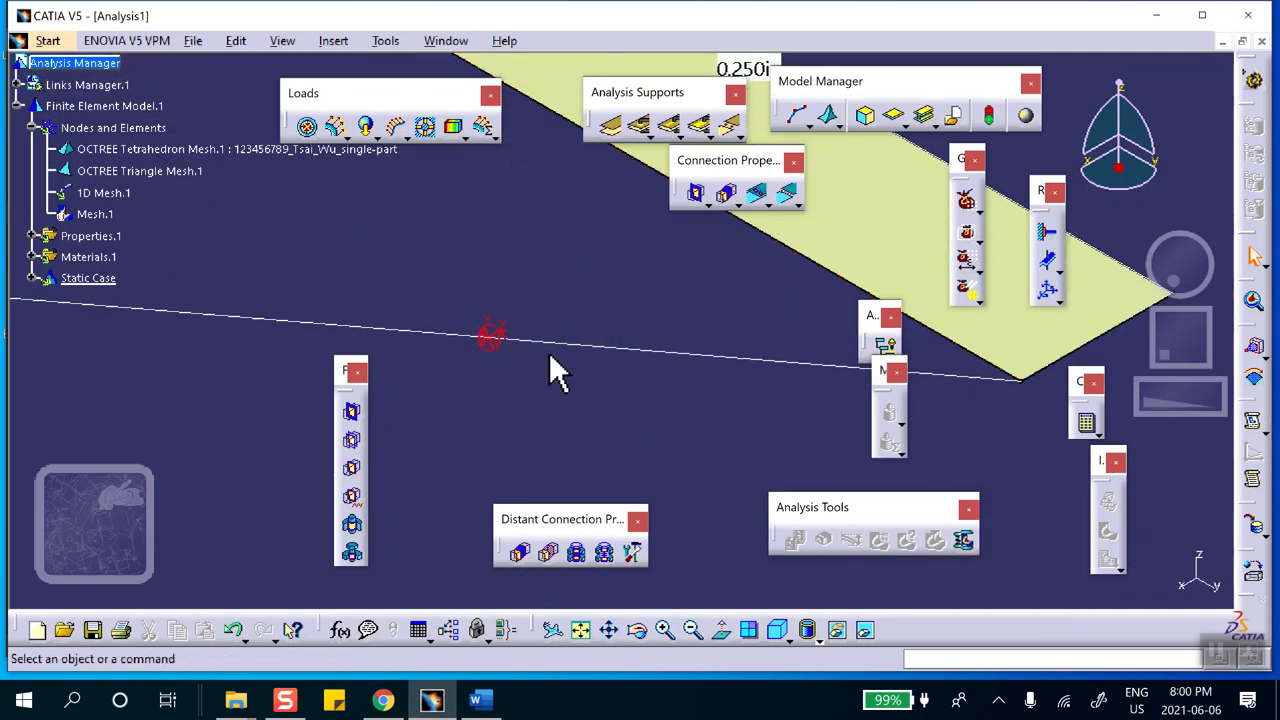
pyautogui.moveTo(505, 345); pyautogui.dragTo(632, 370, button='middle')
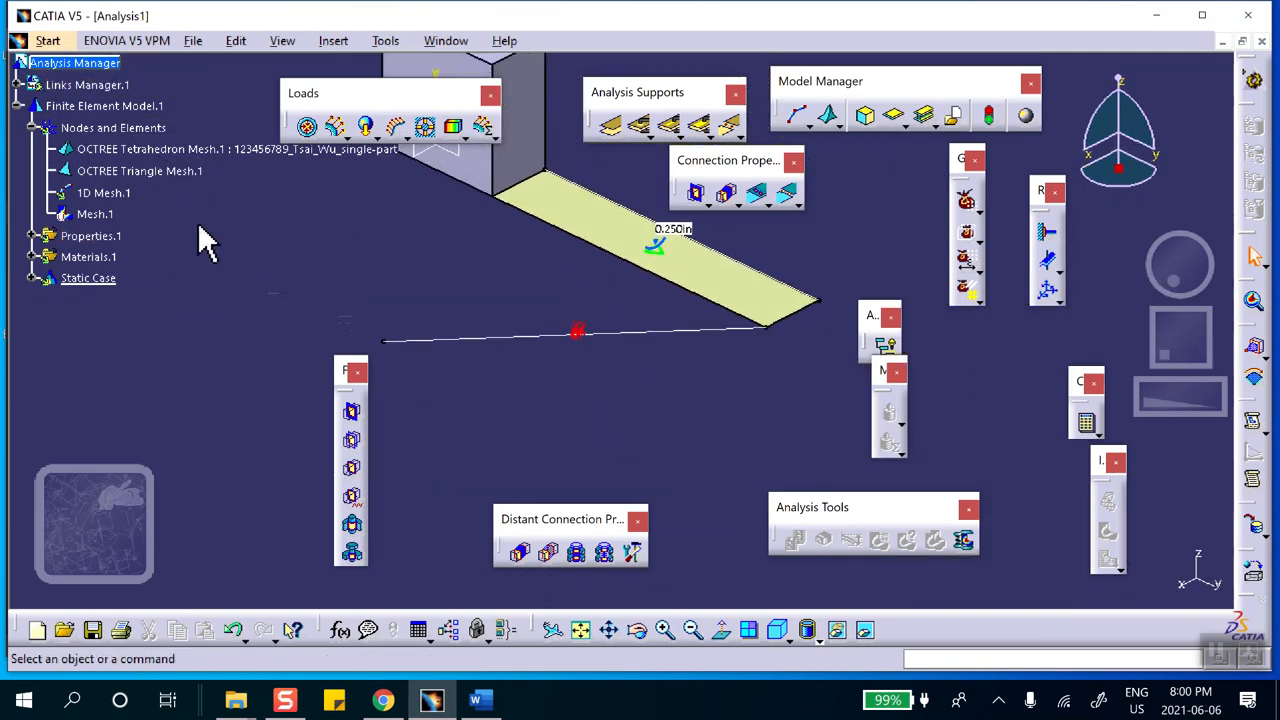
pyautogui.rightClick(115, 196)
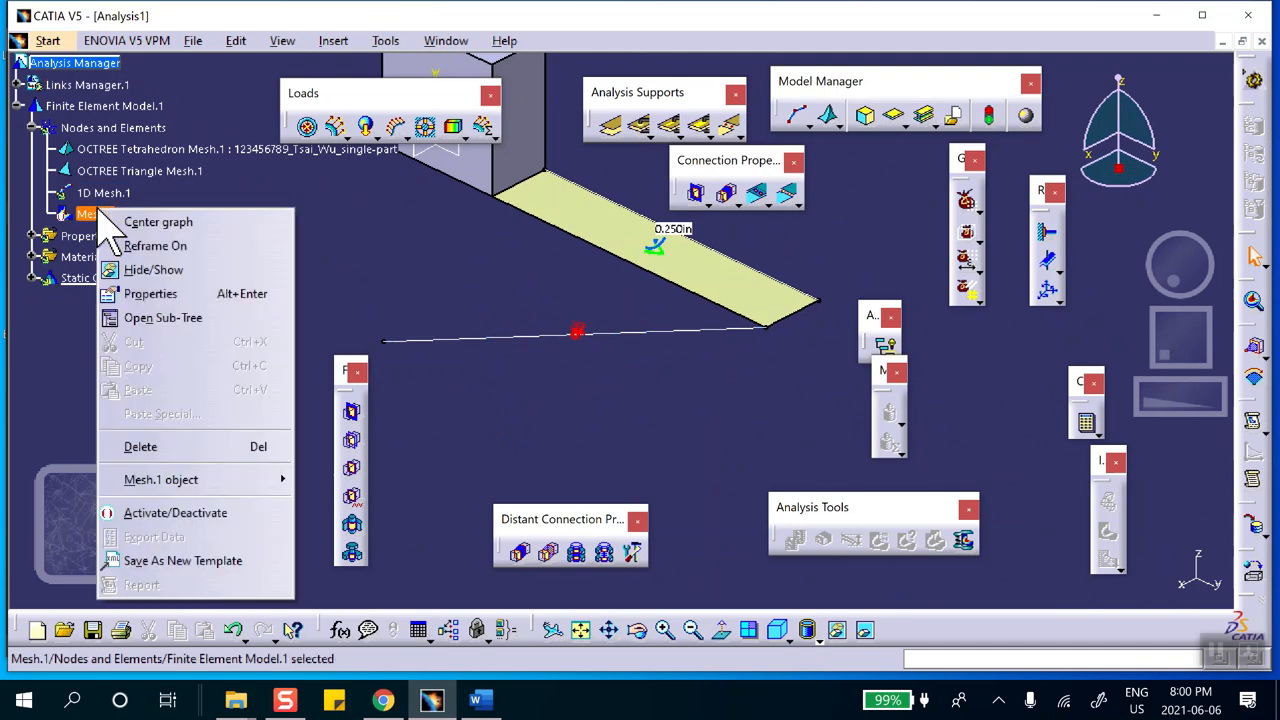
pyautogui.click(175, 512)
pyautogui.click(650, 390)
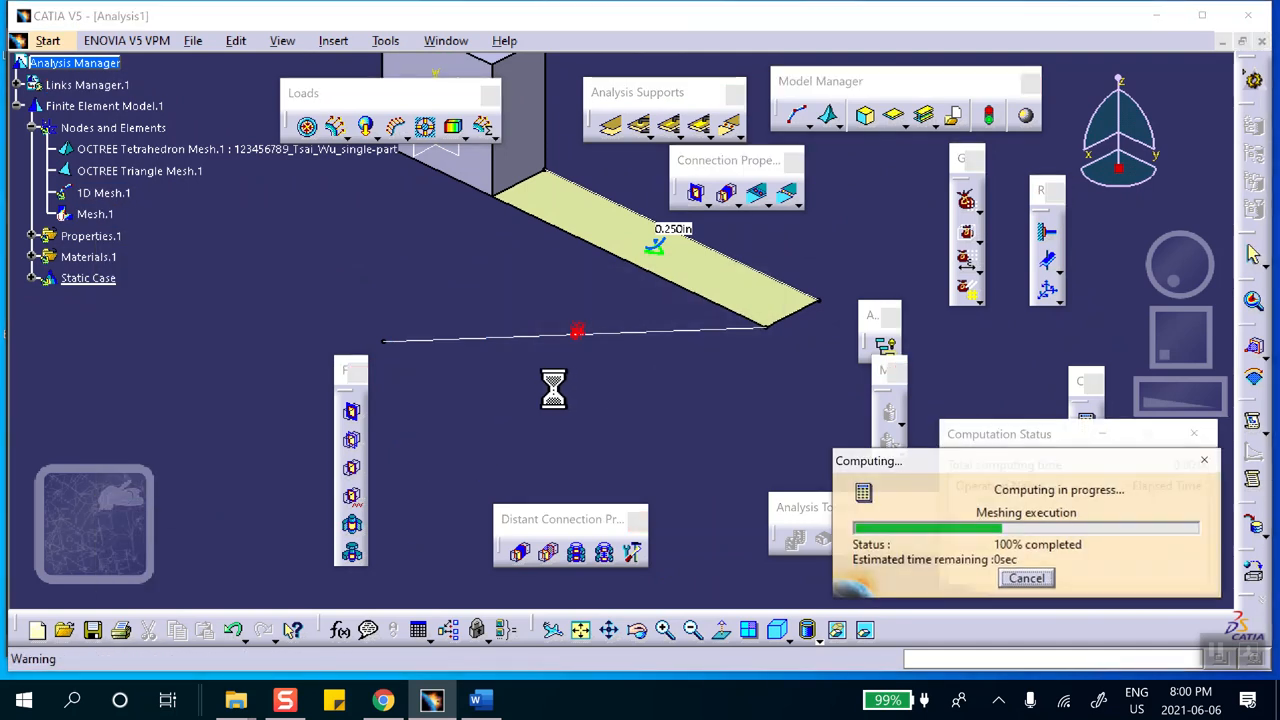
# Step: Examine the individual beam elements and nodes along the inclined rod up close, and deactivate the Mesh.1 display
pyautogui.moveTo(530, 404); pyautogui.dragTo(560, 425, button='middle')
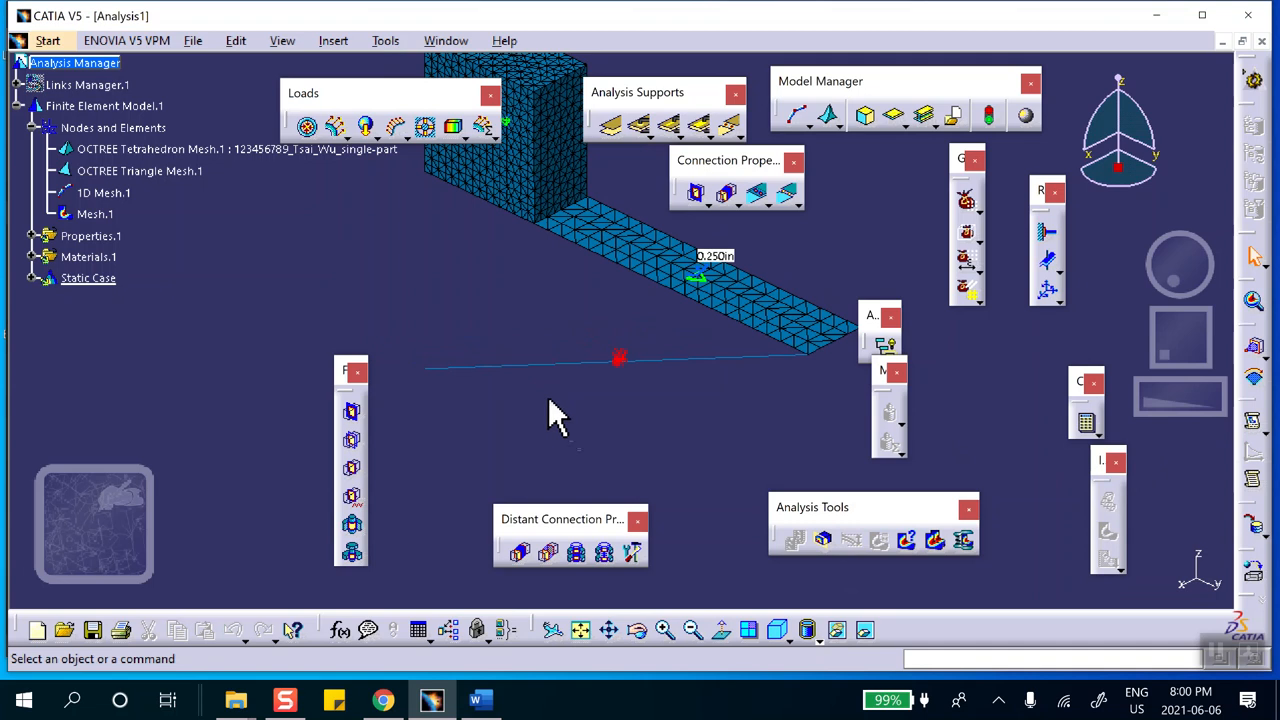
pyautogui.moveTo(692, 357); pyautogui.dragTo(740, 452, button='middle')
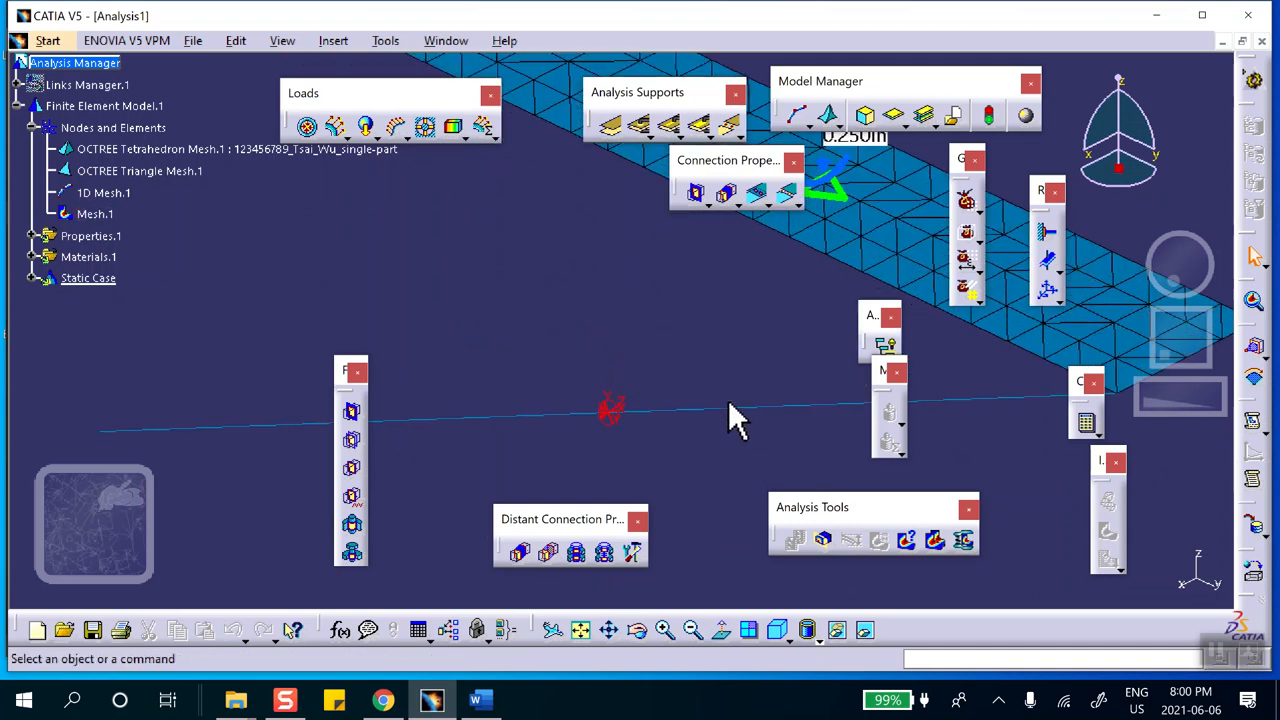
pyautogui.moveTo(512, 414); pyautogui.dragTo(398, 340, button='middle')
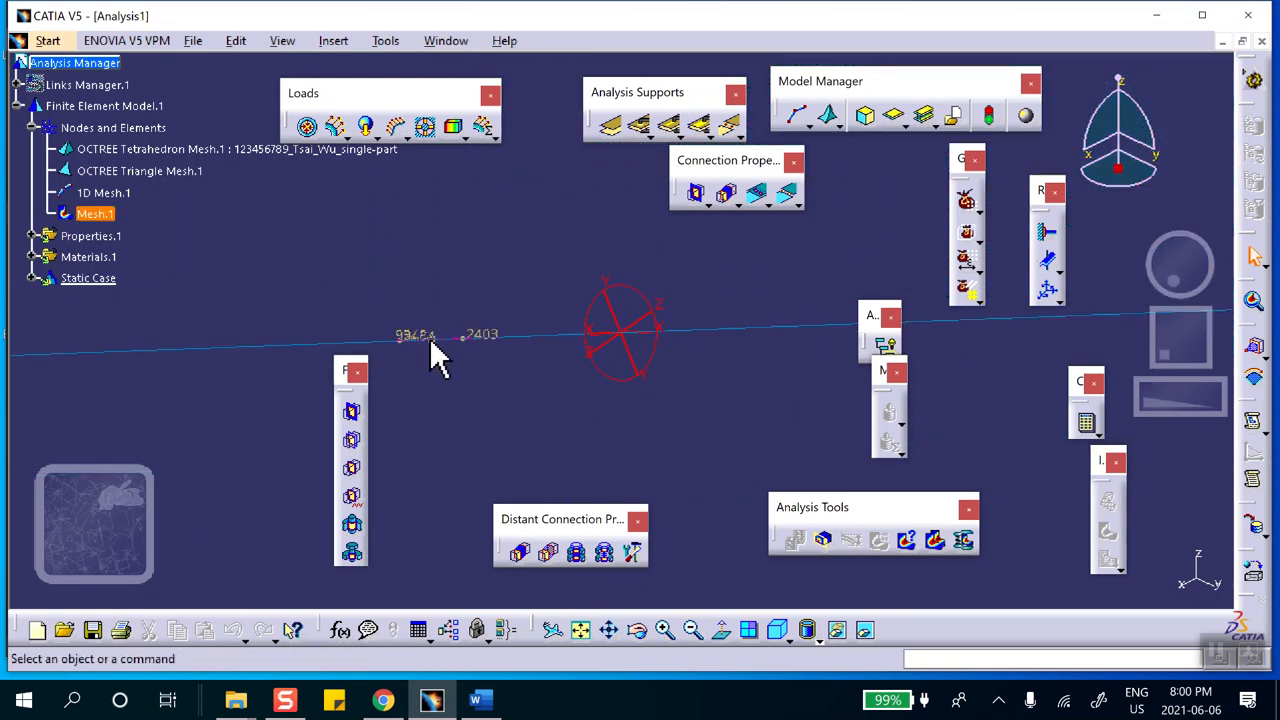
pyautogui.moveTo(455, 350); pyautogui.dragTo(571, 240, button='middle')
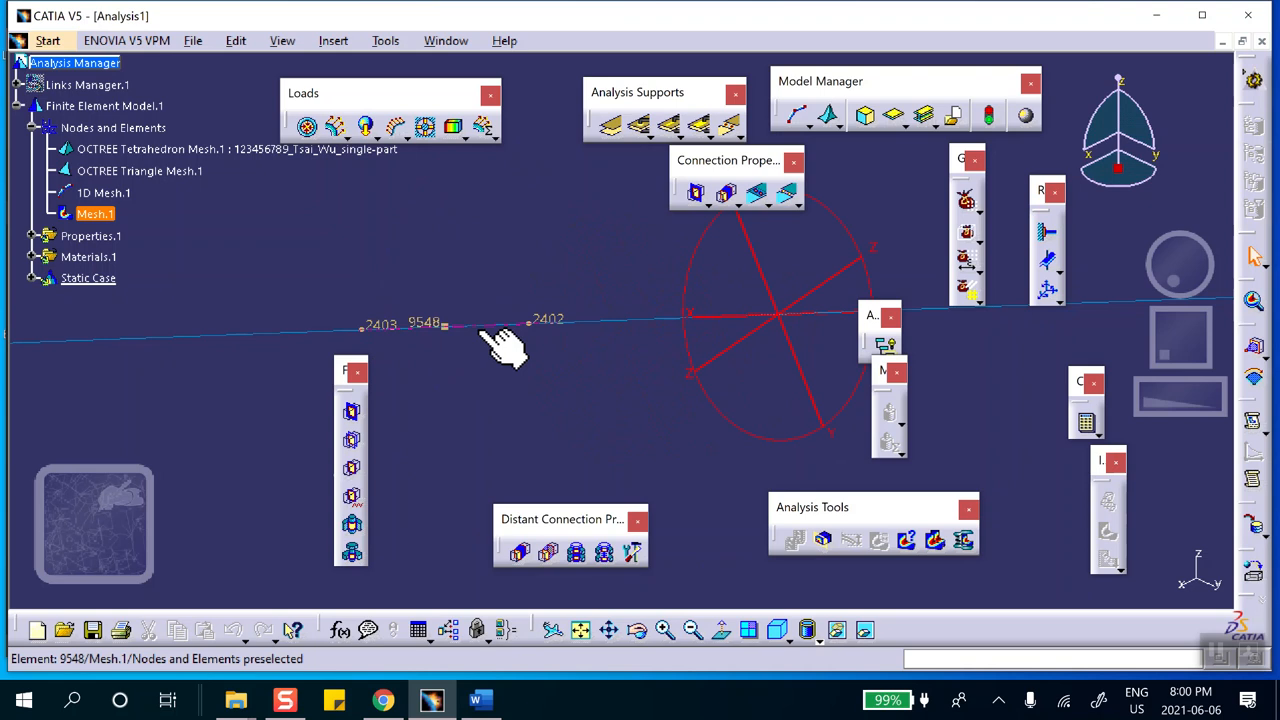
pyautogui.moveTo(480, 334); pyautogui.dragTo(526, 550, button='middle')
pyautogui.moveTo(513, 443); pyautogui.dragTo(568, 664, button='middle')
pyautogui.moveTo(431, 324); pyautogui.dragTo(430, 380, button='middle')
pyautogui.rightClick(100, 214)
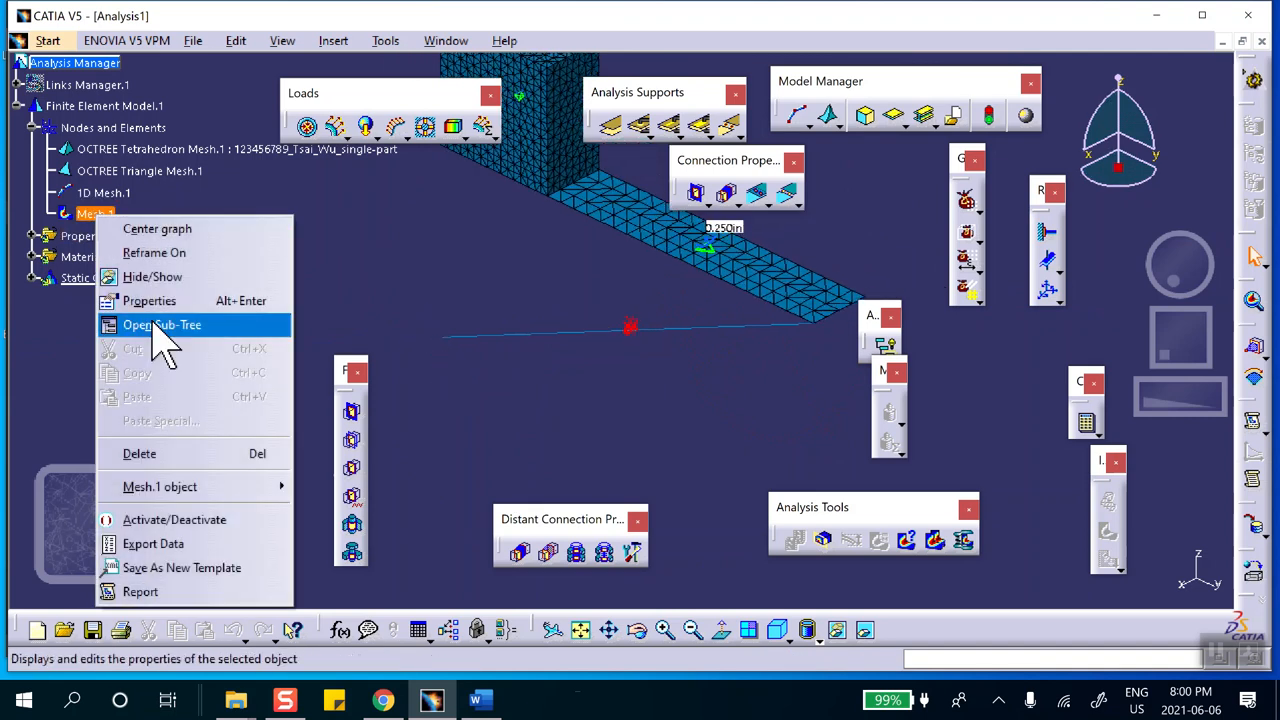
pyautogui.click(165, 517)
pyautogui.moveTo(560, 409); pyautogui.dragTo(569, 461, button='middle')
pyautogui.scroll(-1, 443, 410)
pyautogui.moveTo(443, 410); pyautogui.dragTo(486, 443, button='middle')
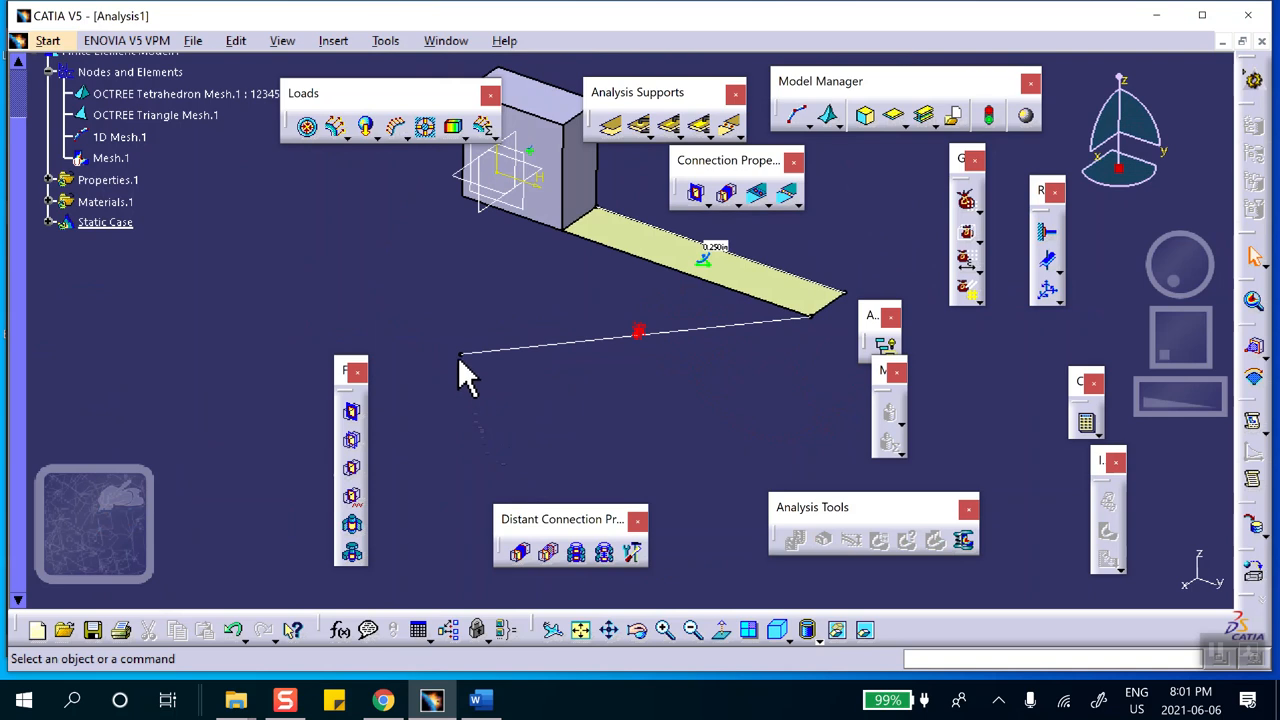
# Step: Clamp the vertex at the free end of the inclined rod line, and check the visible and hidden spaces
pyautogui.click(1044, 232)
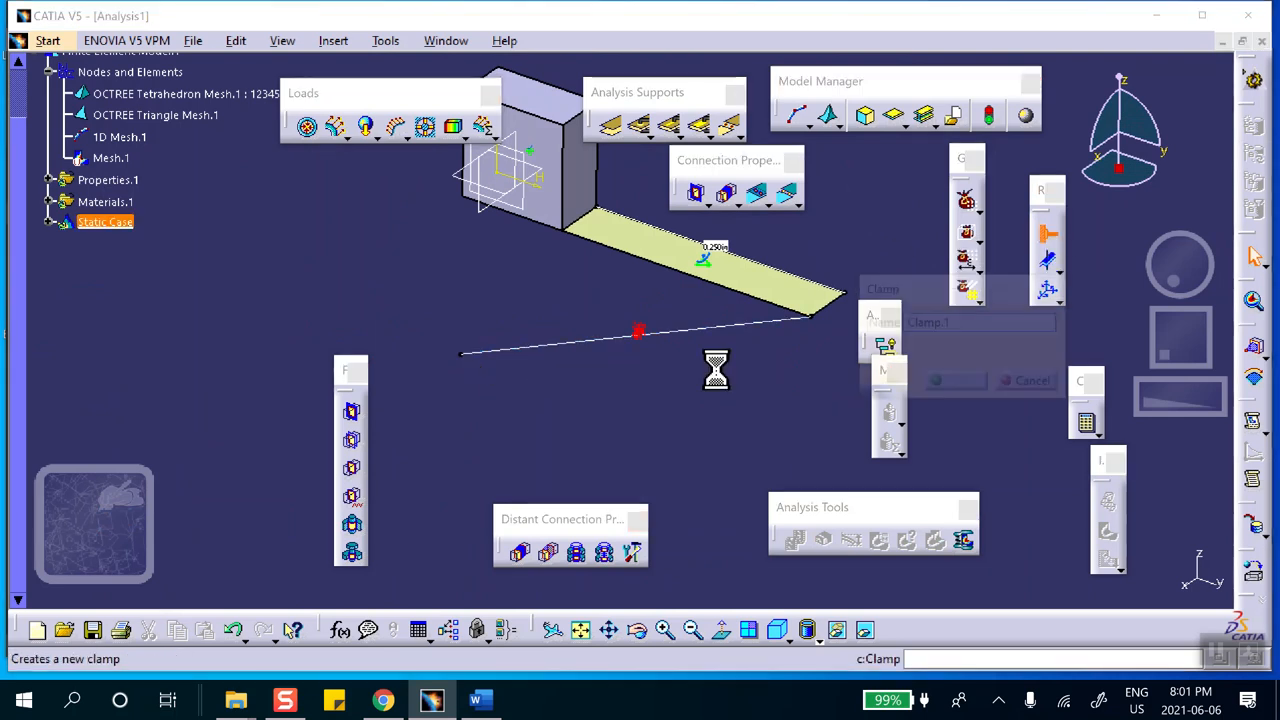
pyautogui.click(463, 356)
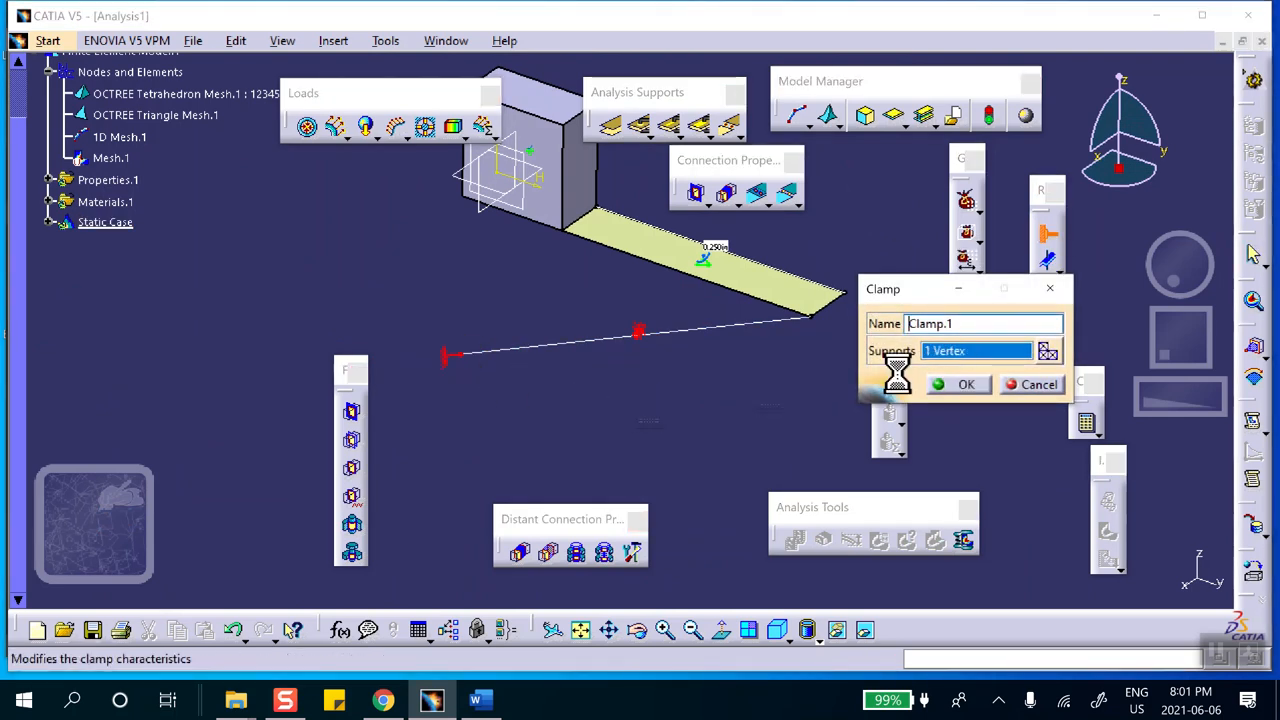
pyautogui.click(958, 384)
pyautogui.moveTo(448, 371); pyautogui.dragTo(557, 400, button='middle')
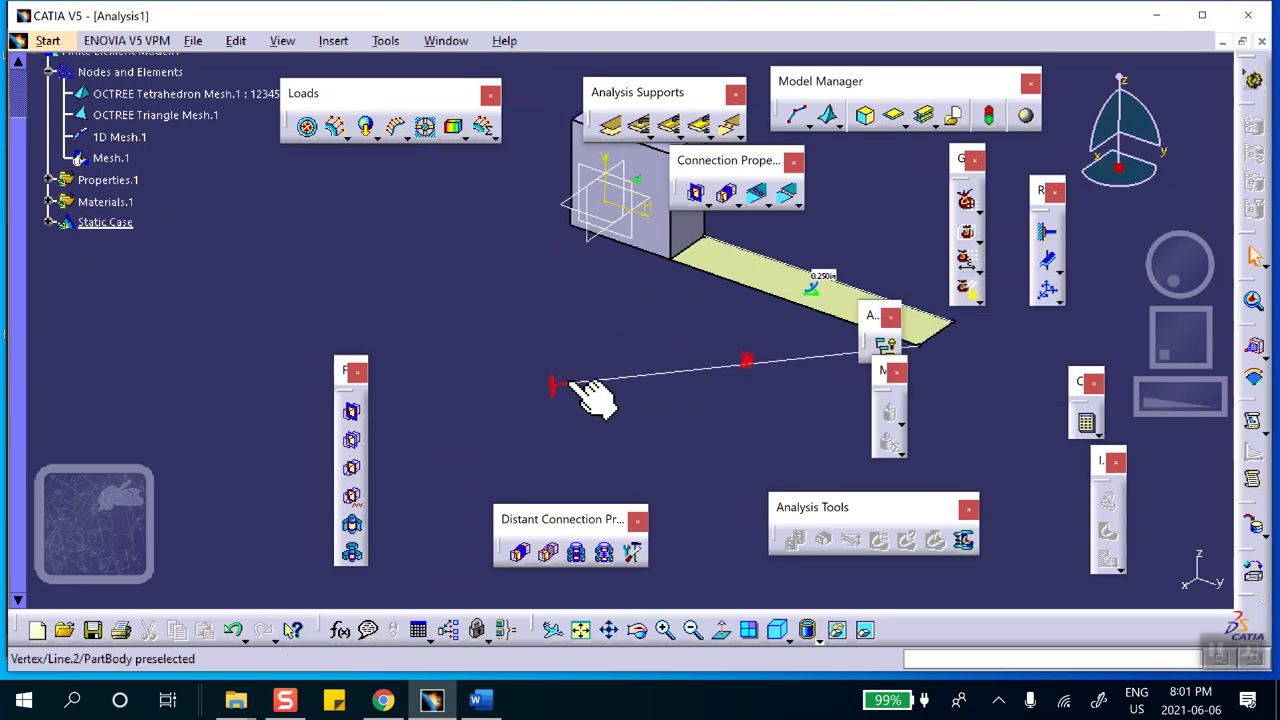
pyautogui.click(865, 630)
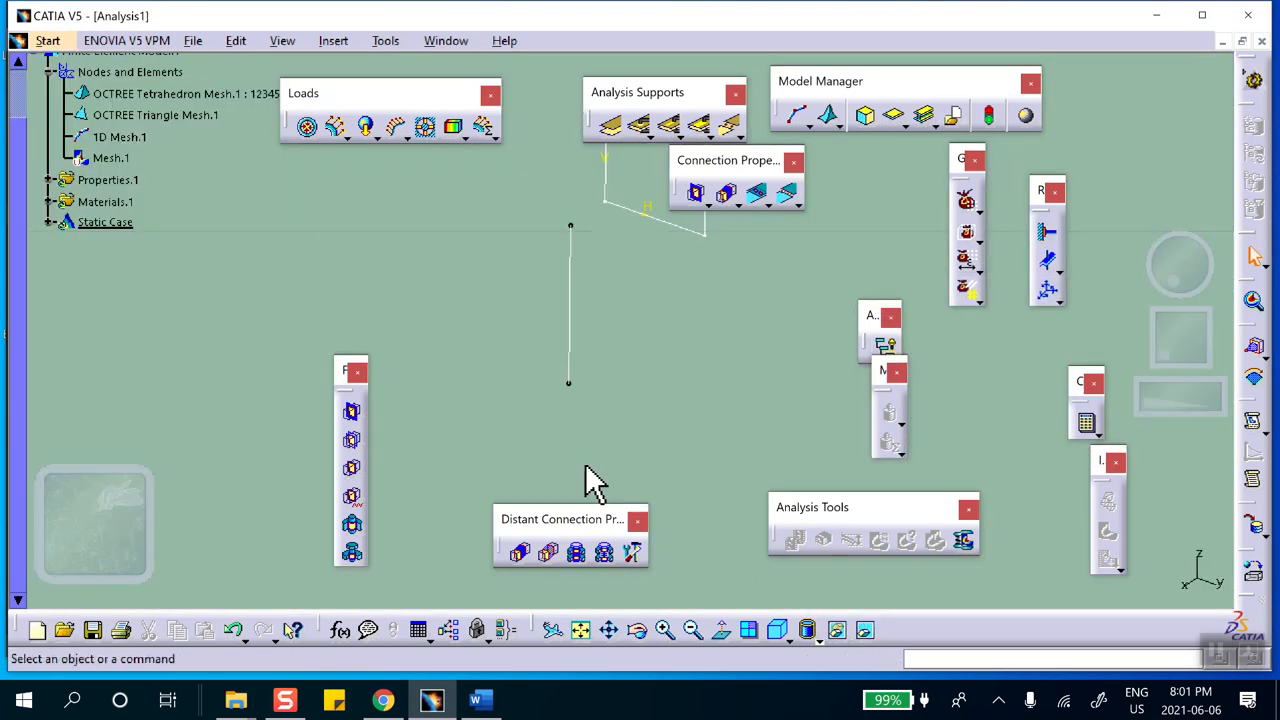
pyautogui.click(865, 630)
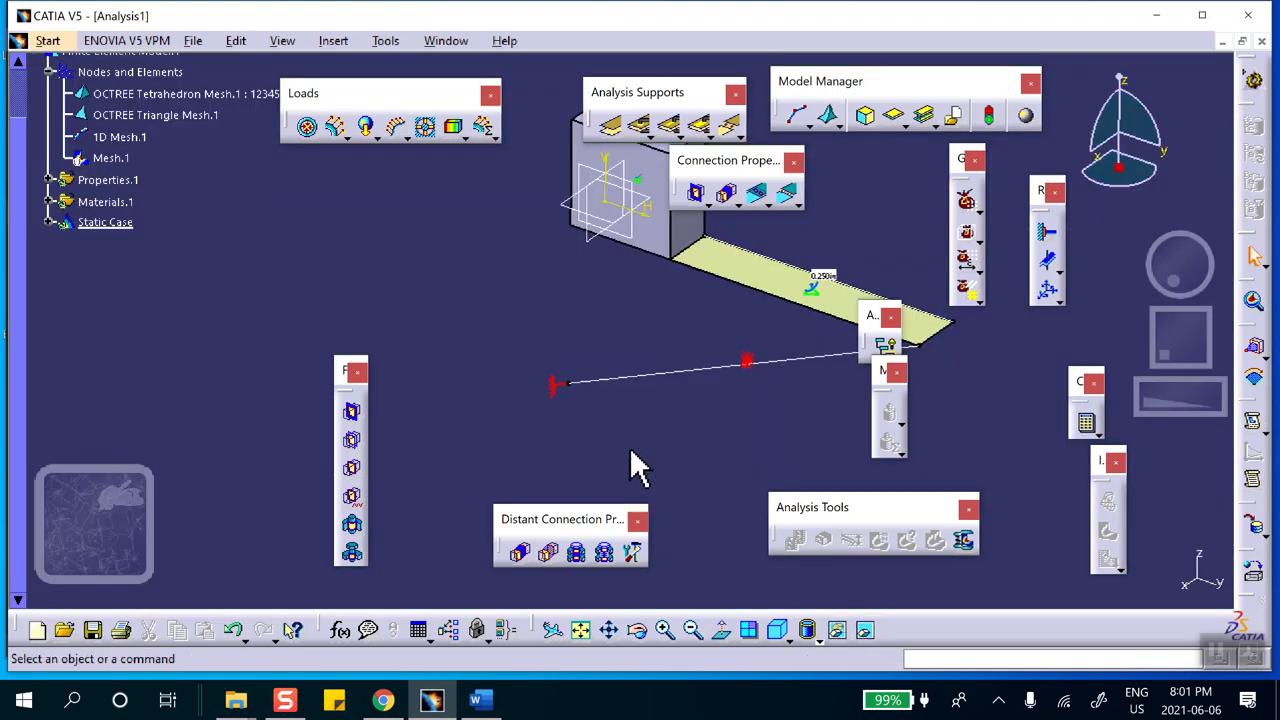
pyautogui.moveTo(663, 391)
pyautogui.mouseDown(button='middle')
pyautogui.moveTo(543, 360)
pyautogui.moveTo(480, 415)
pyautogui.moveTo(490, 381)
pyautogui.mouseUp(button='middle')
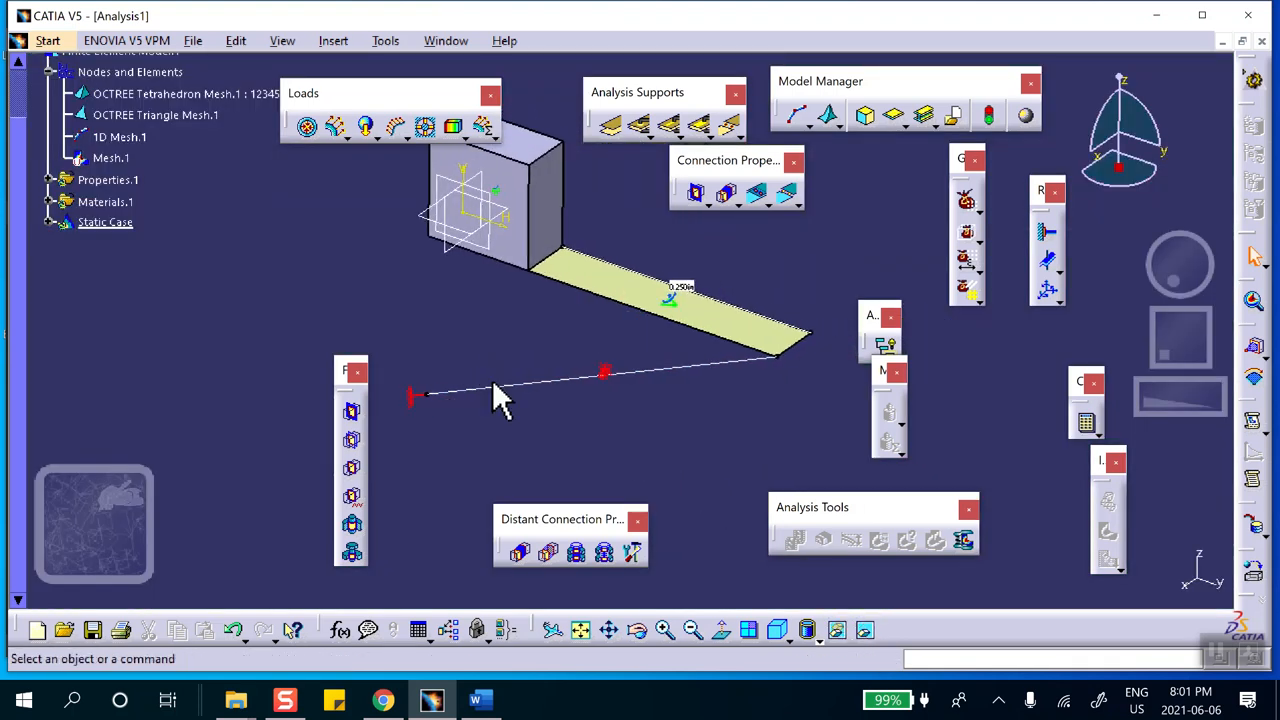
# Step: Apply a surface slider restraint to the block's symmetry face
pyautogui.moveTo(480, 286); pyautogui.dragTo(569, 316, button='middle')
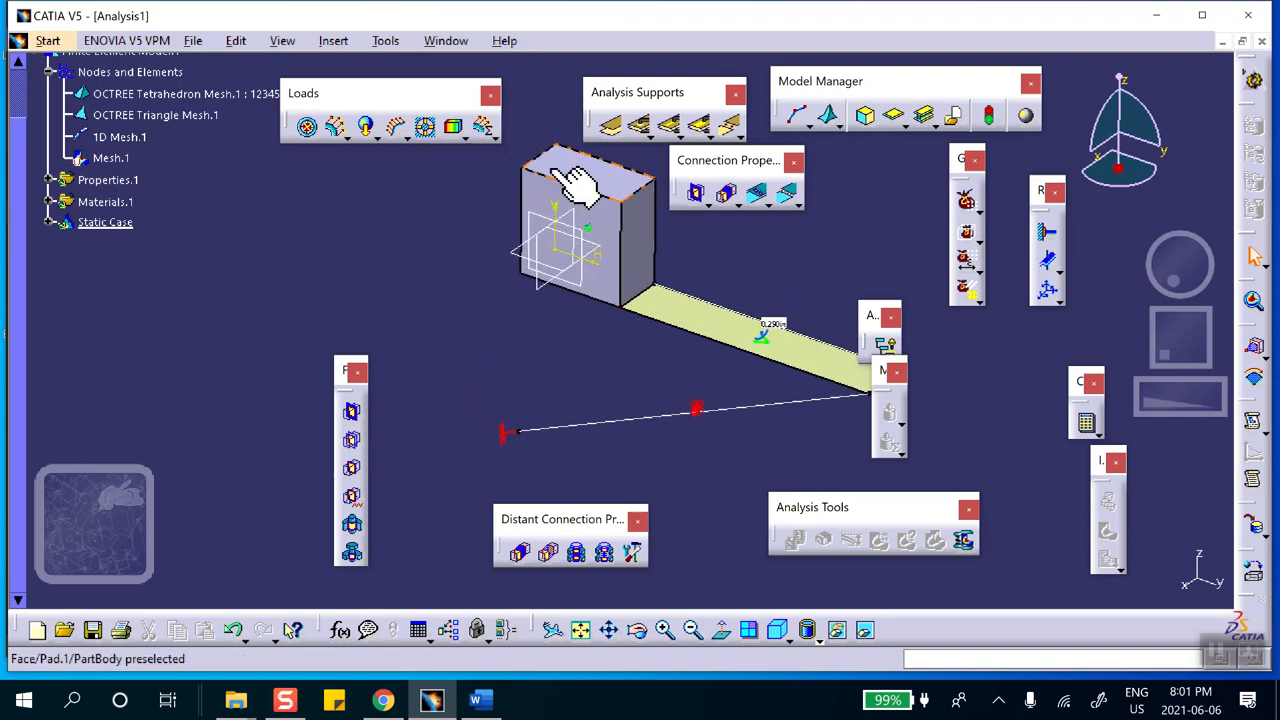
pyautogui.moveTo(717, 409); pyautogui.dragTo(731, 471, button='middle')
pyautogui.moveTo(645, 271); pyautogui.dragTo(586, 266, button='middle')
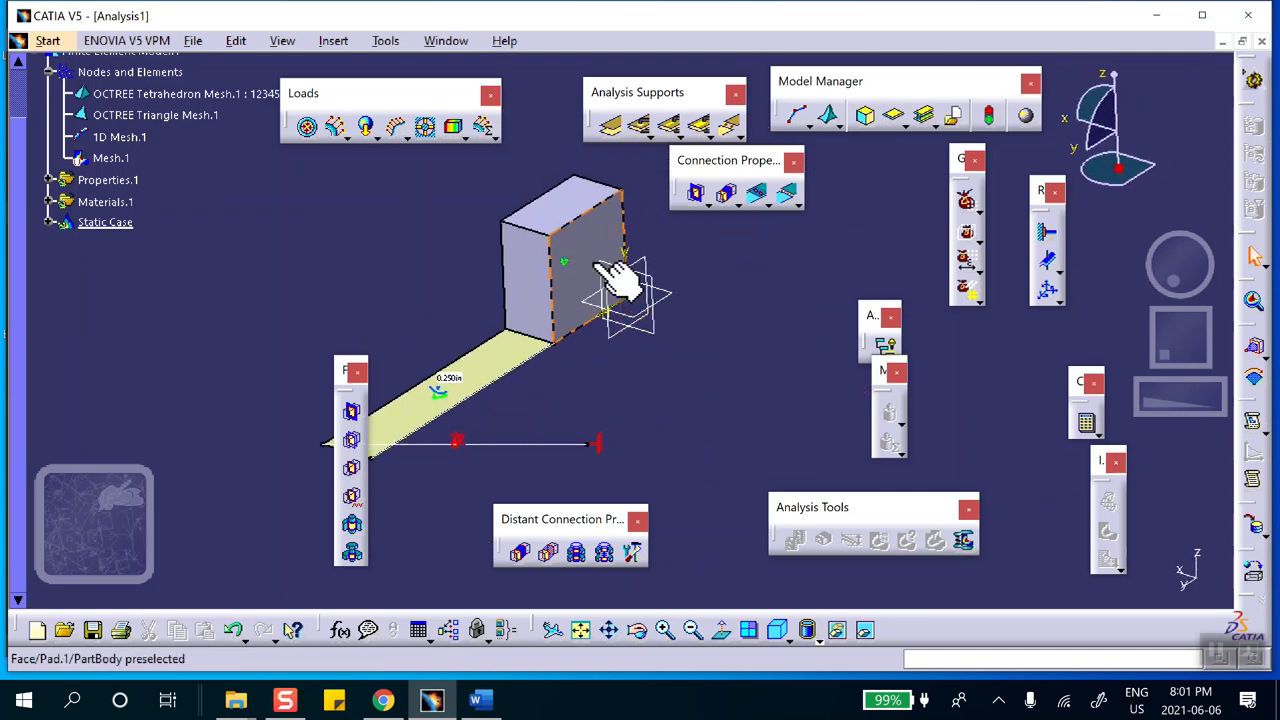
pyautogui.click(1048, 261)
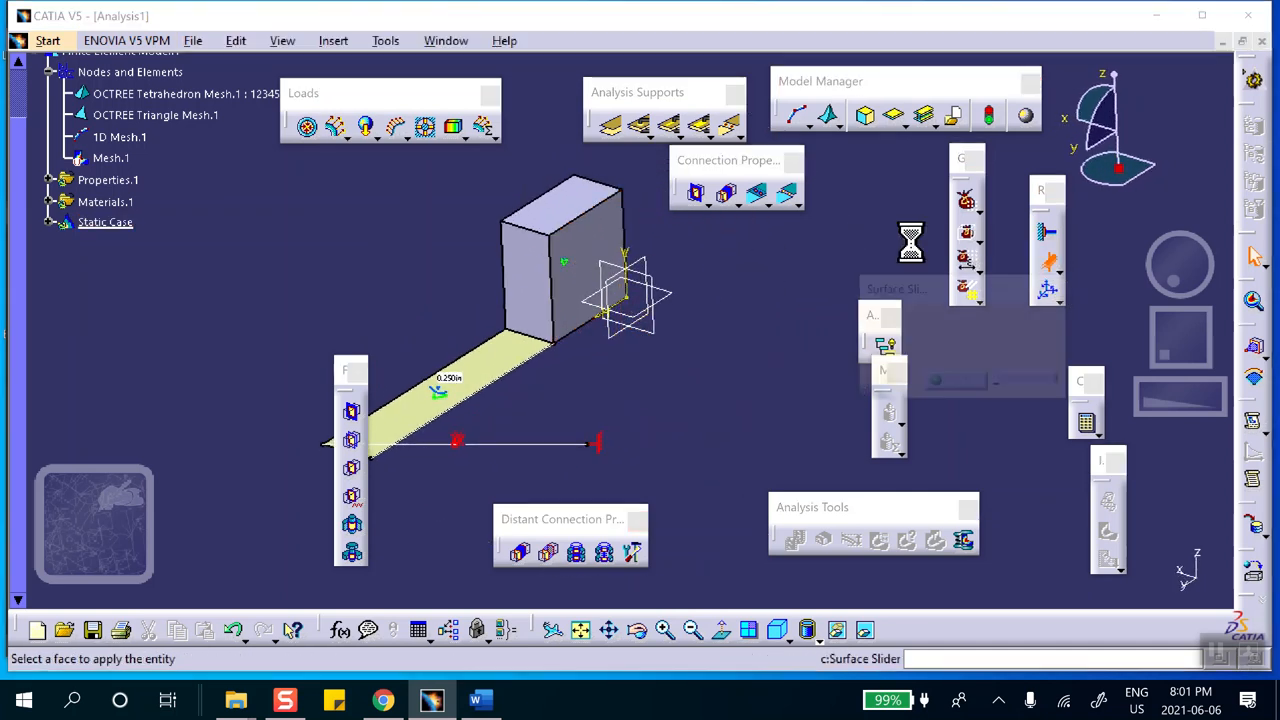
pyautogui.click(586, 251)
pyautogui.click(962, 384)
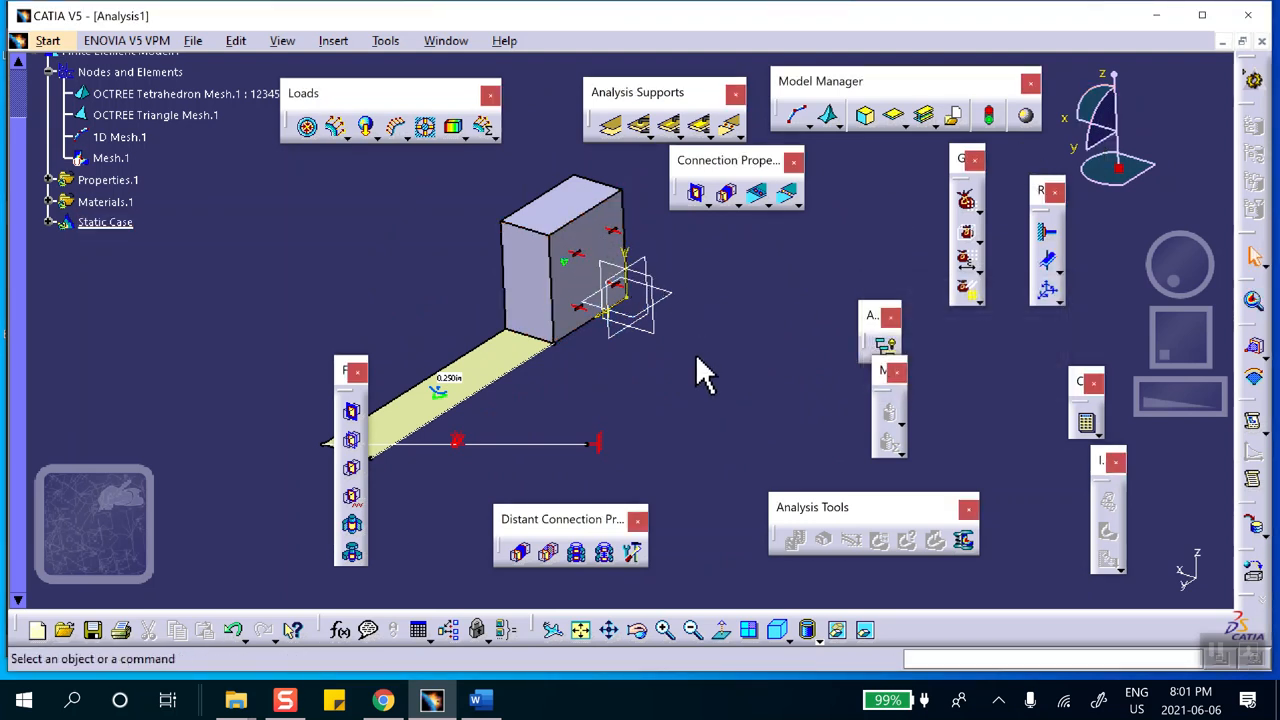
# Step: Hide the sketch geometry lying along the plate's symmetry edge
pyautogui.moveTo(706, 371); pyautogui.dragTo(749, 343, button='middle')
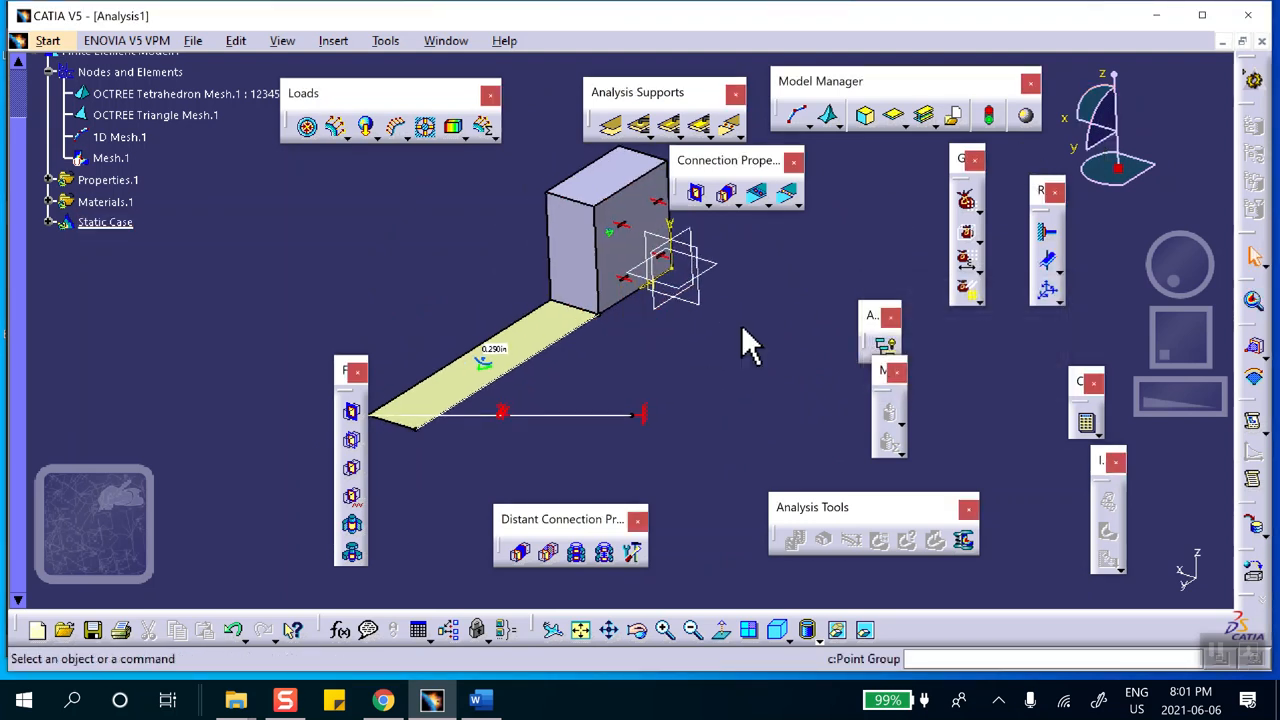
pyautogui.rightClick(557, 348)
pyautogui.click(612, 406)
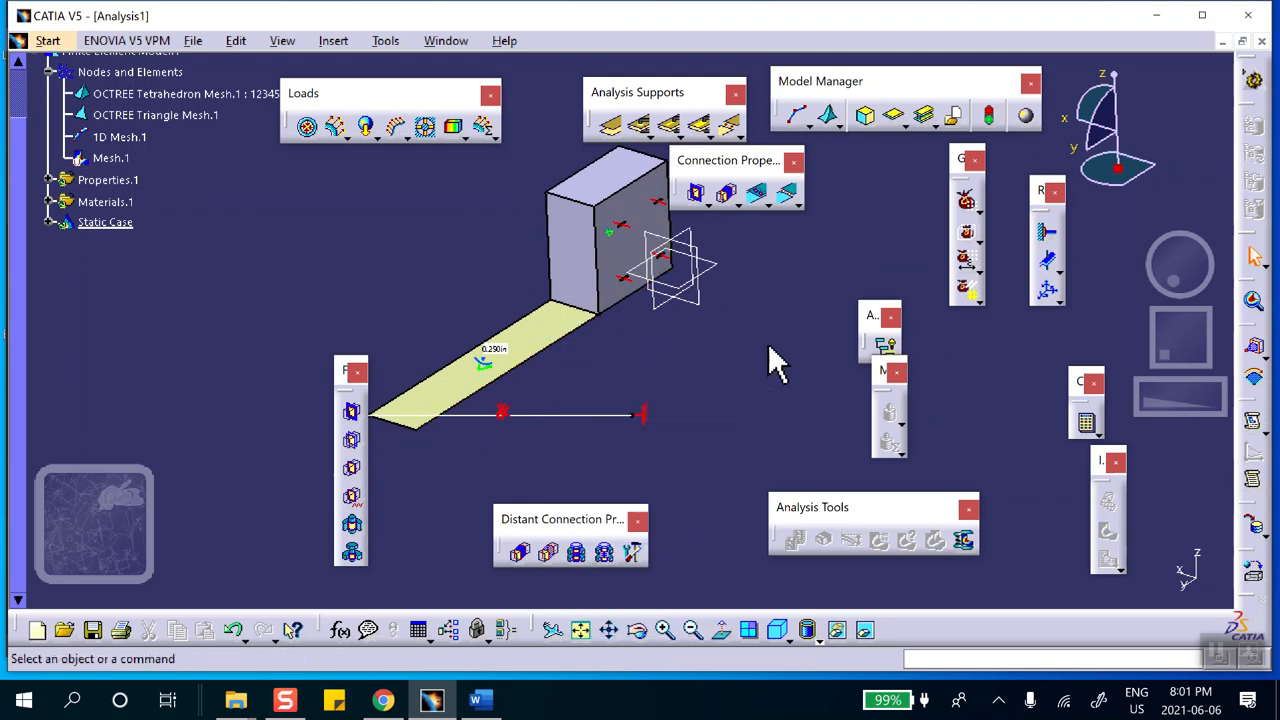
# Step: Add a user-defined restraint prefixed "zy-symm-" to the plate's symmetry edge, restraining only Translation 1, Rotation 2 and Rotation 3
pyautogui.click(1047, 284)
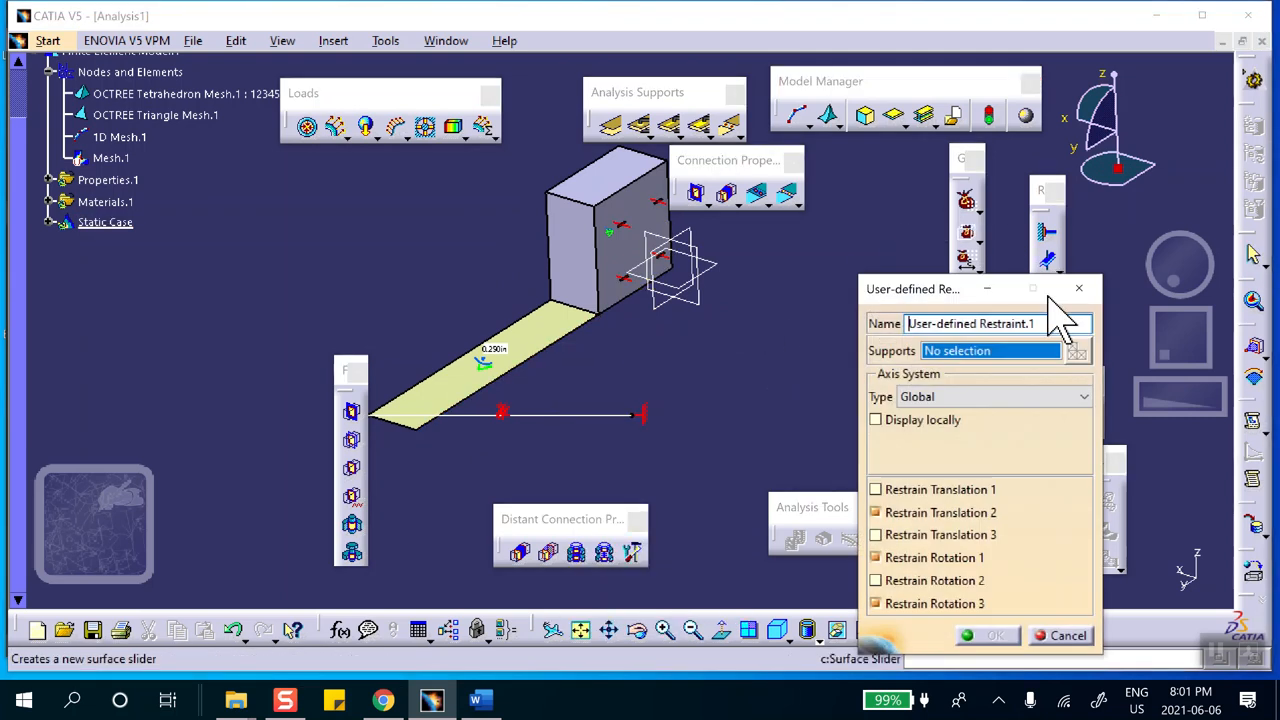
pyautogui.click(910, 323)
pyautogui.write('zy-symm-')
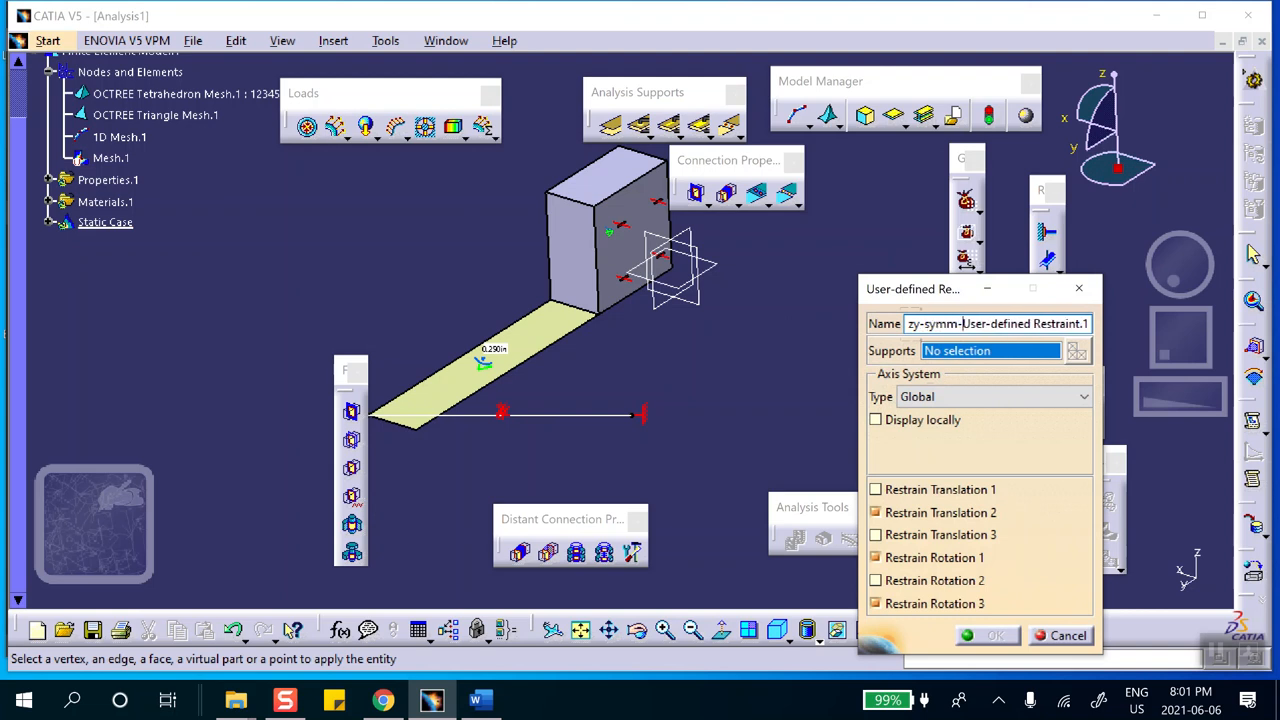
pyautogui.click(876, 512)
pyautogui.click(876, 489)
pyautogui.click(877, 557)
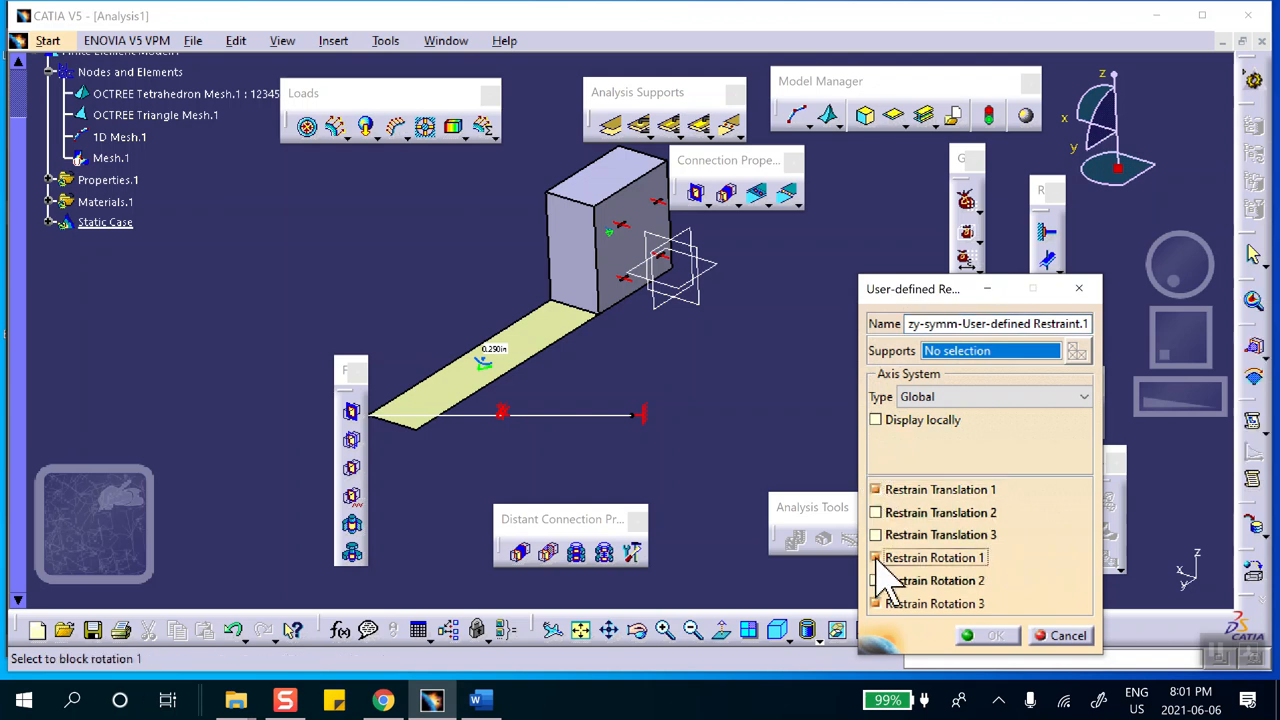
pyautogui.click(875, 580)
pyautogui.click(875, 603)
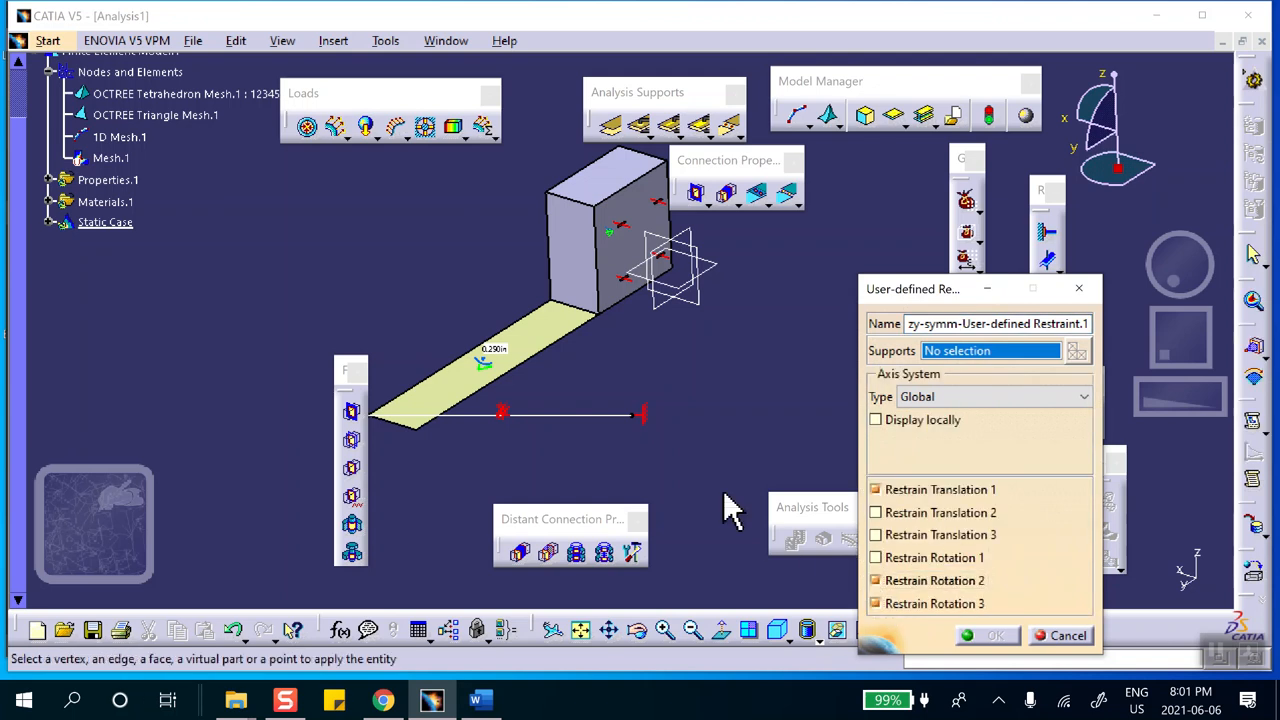
pyautogui.click(552, 358)
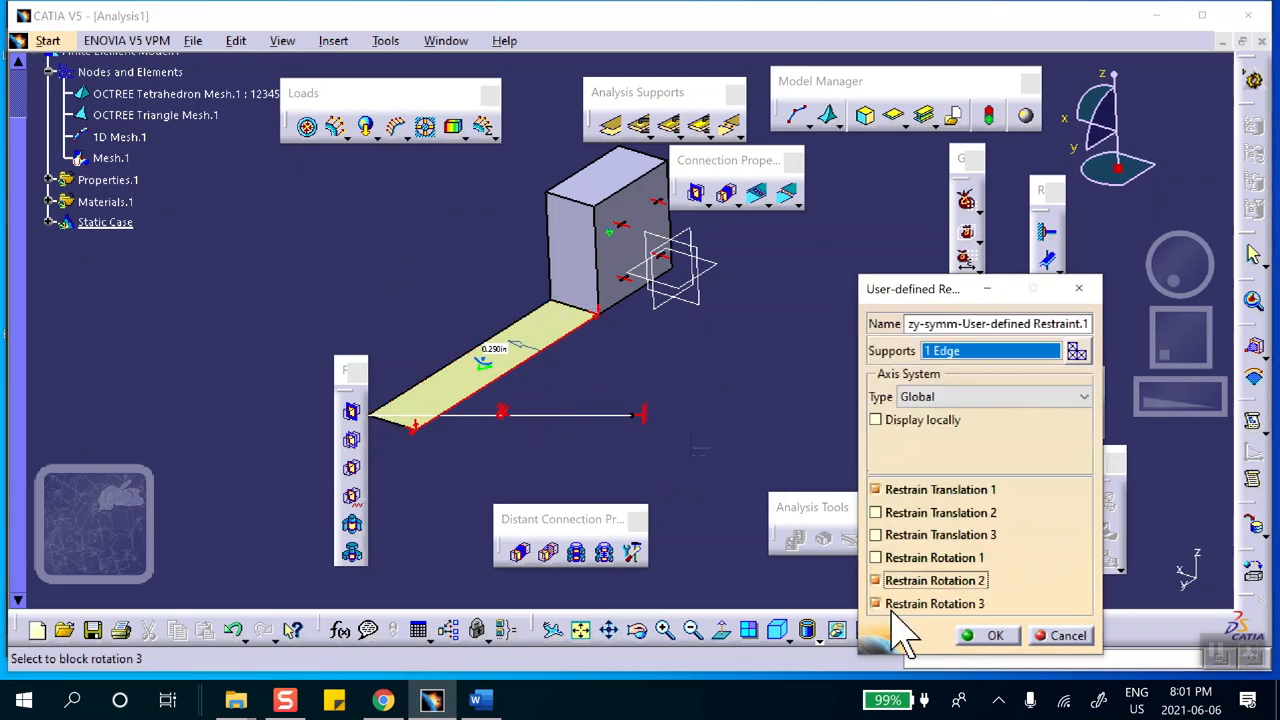
pyautogui.click(995, 637)
# Step: Create an acceleration load with the solid part body and the plate face as its supports
pyautogui.moveTo(736, 377); pyautogui.dragTo(723, 314, button='middle')
pyautogui.moveTo(526, 309); pyautogui.dragTo(515, 338, button='middle')
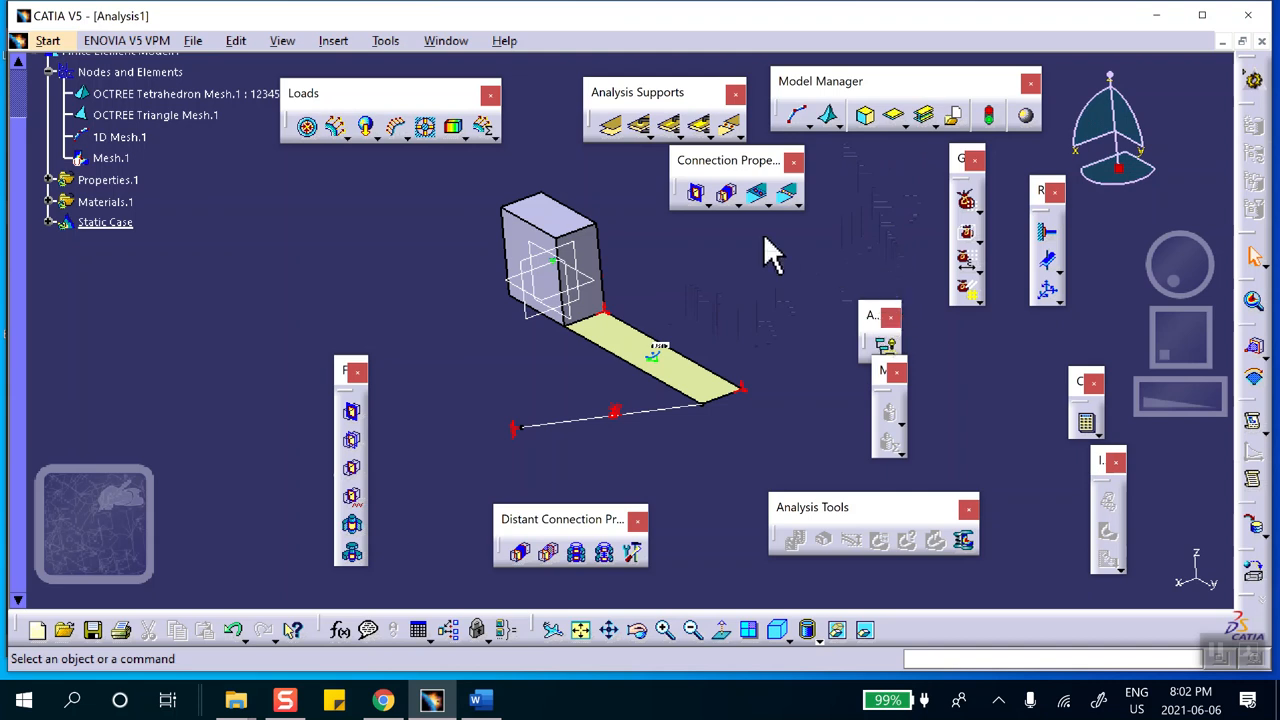
pyautogui.click(367, 127)
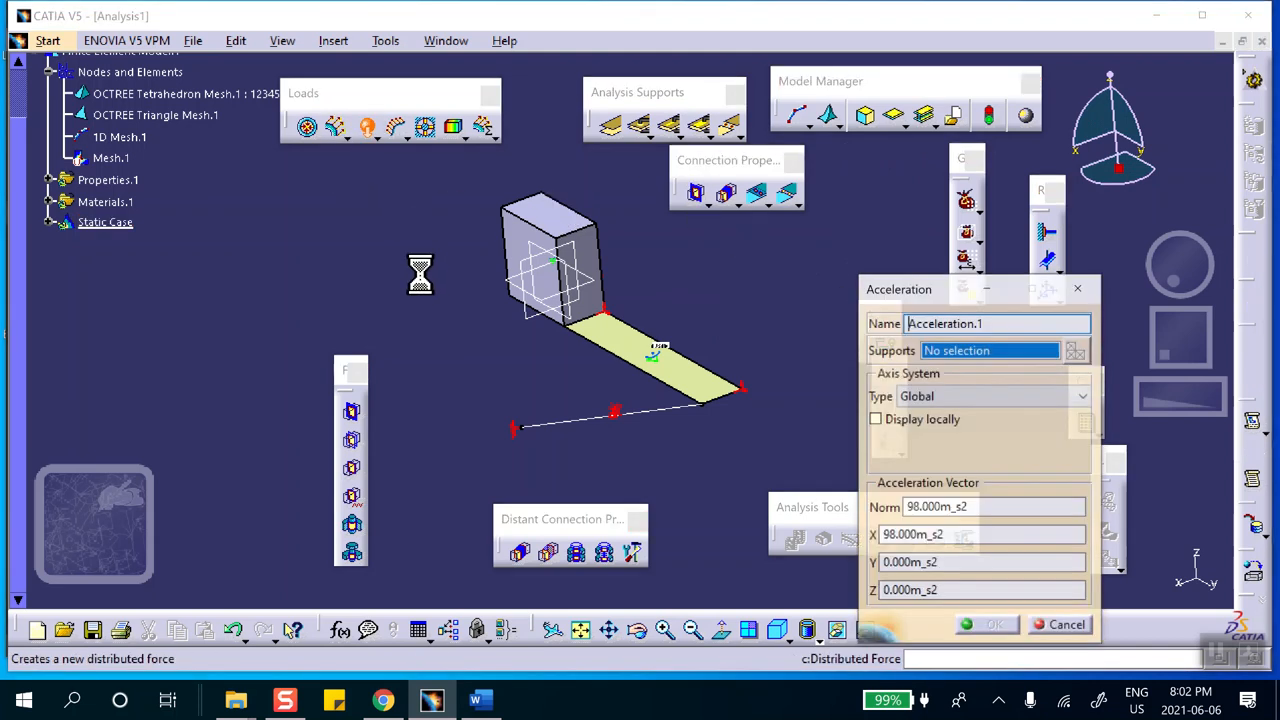
pyautogui.click(535, 195)
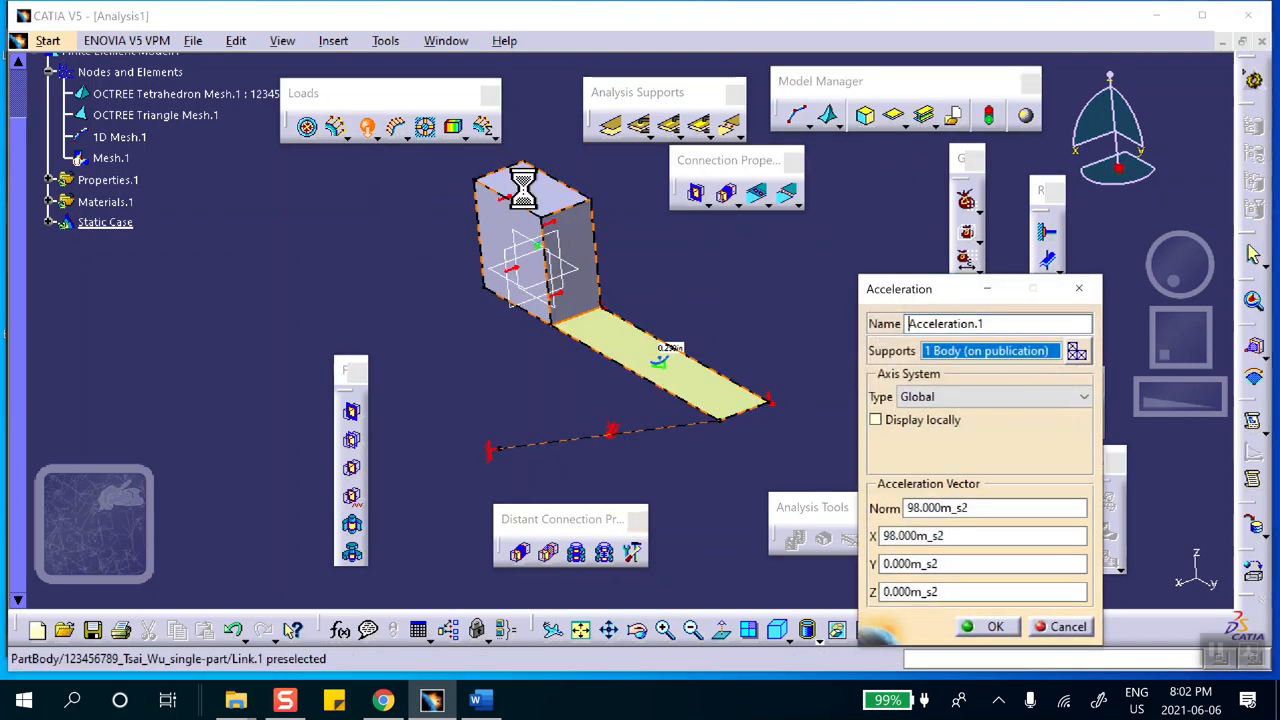
pyautogui.click(612, 345)
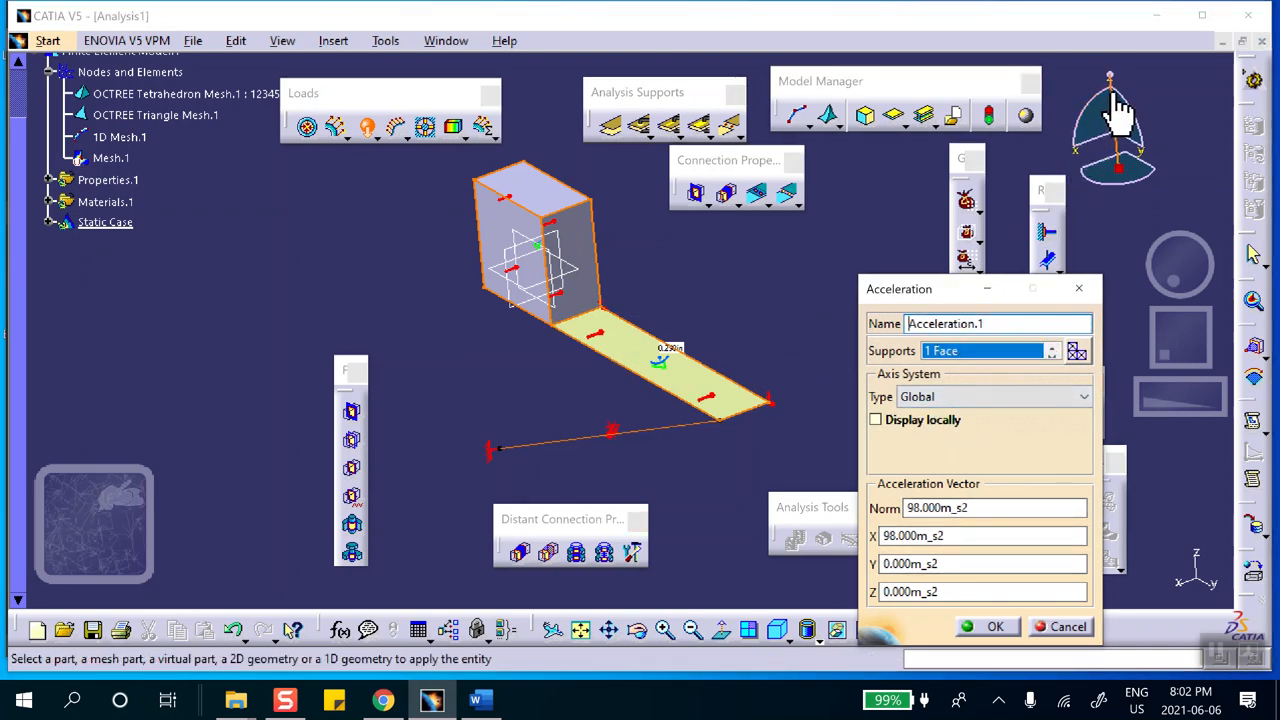
# Step: Set the acceleration vector to 0 in X and -9.8 m/s² in Z, and apply the load
pyautogui.doubleClick(940, 537)
pyautogui.write('0')
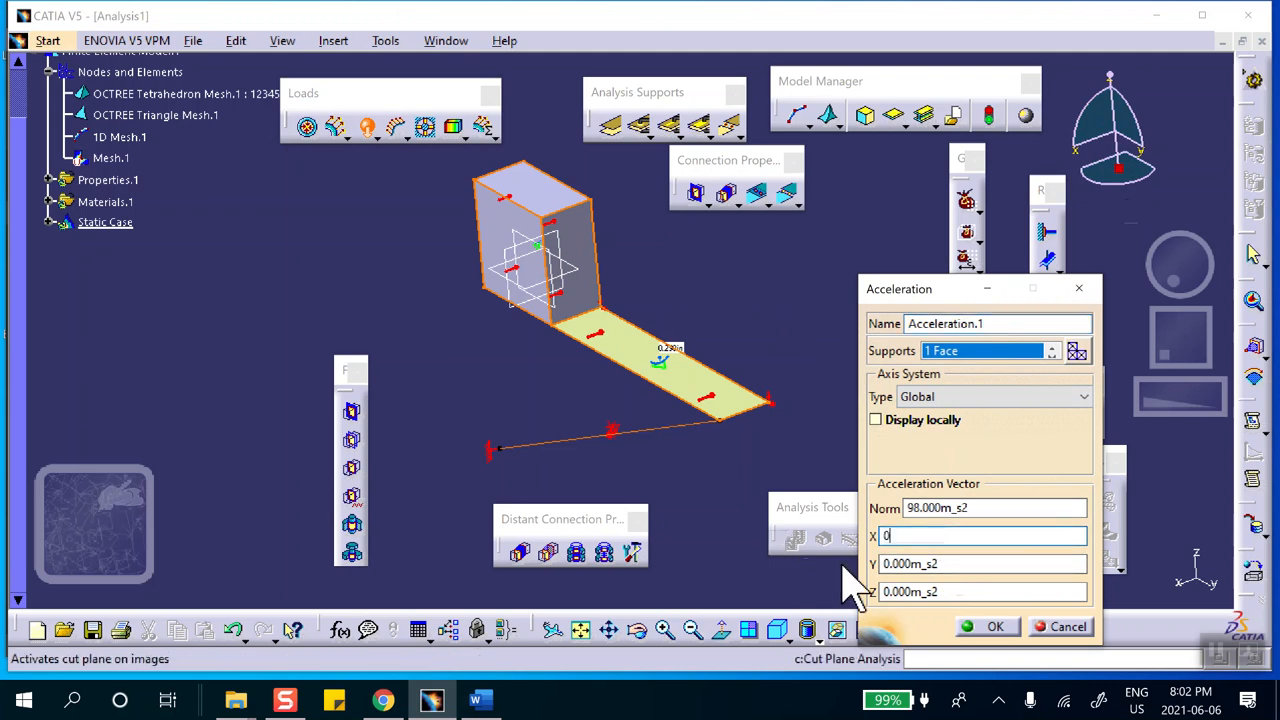
pyautogui.doubleClick(945, 591)
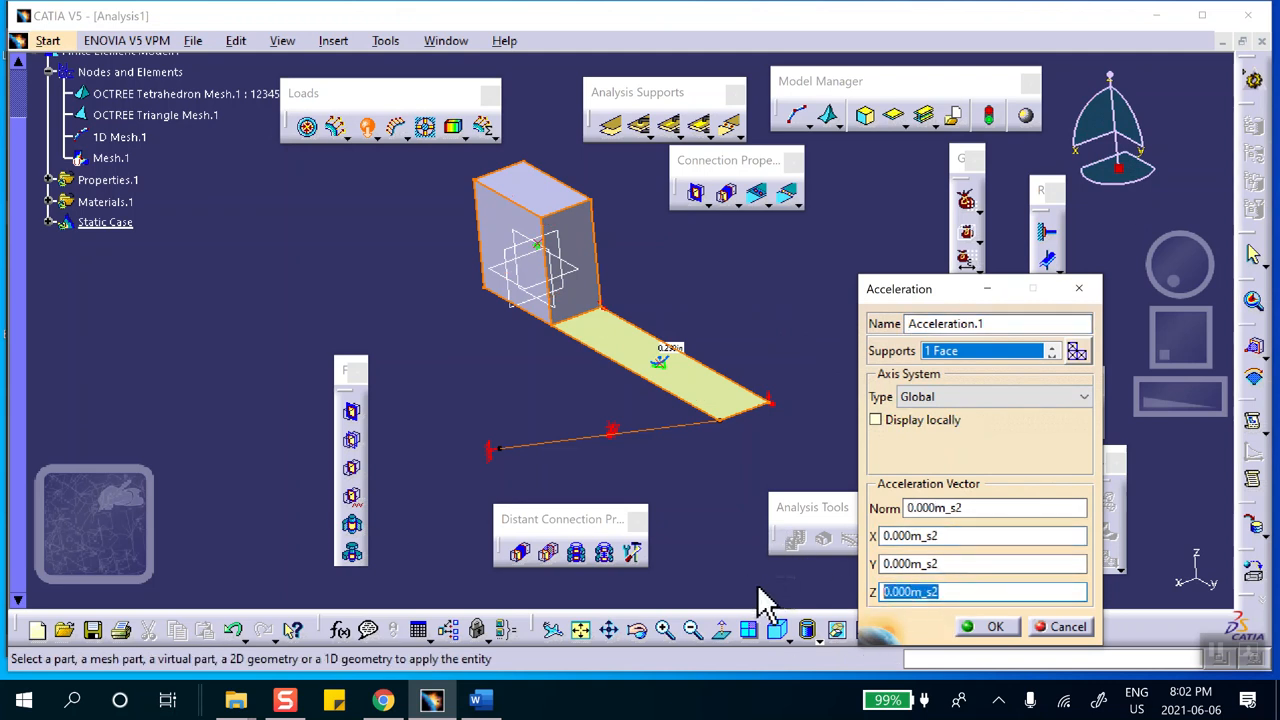
pyautogui.write('-9.8')
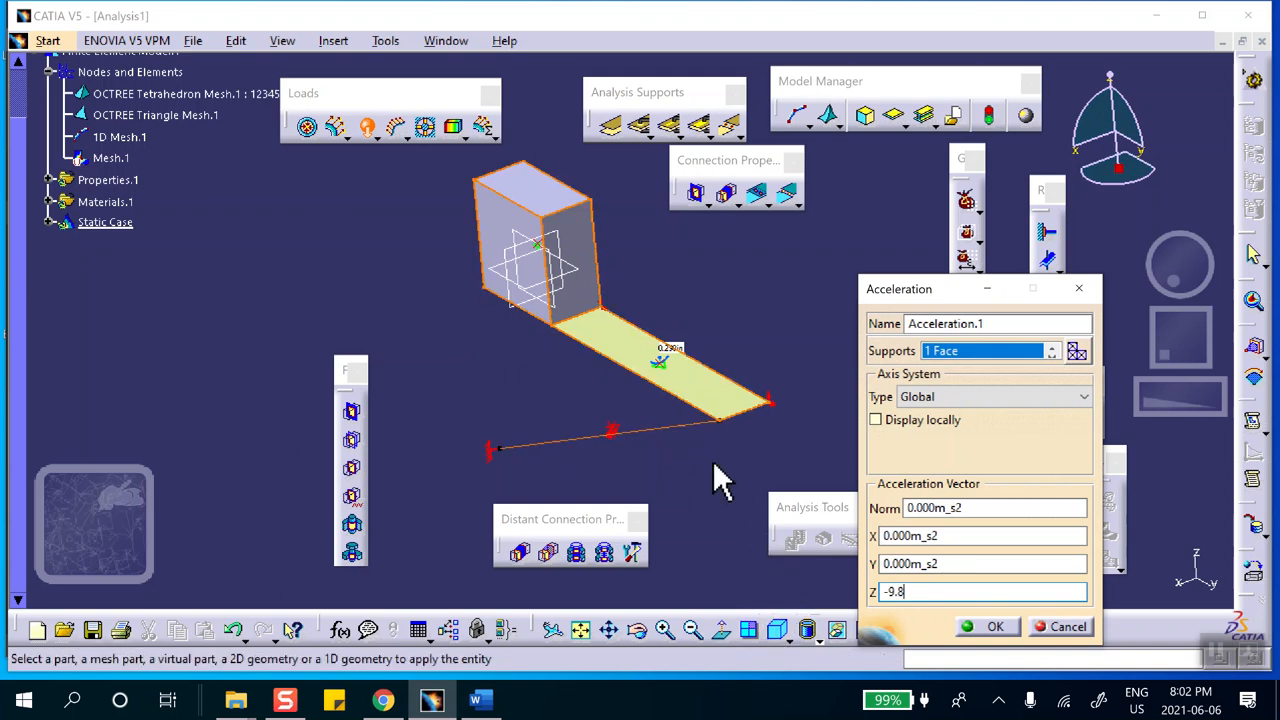
pyautogui.click(995, 627)
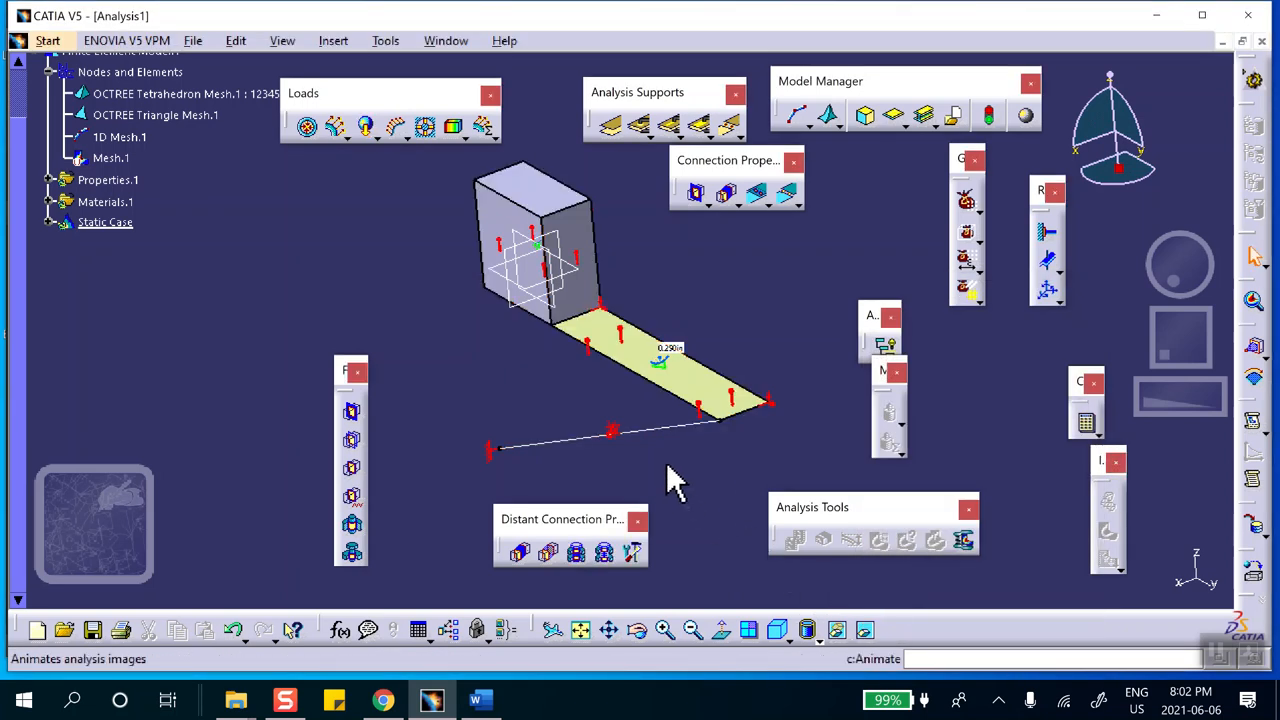
# Step: Save the analysis and part through Save Management, prefixing the analysis file name with the student number, name and "singple-part-" in the Lab_53_single-part folder
pyautogui.moveTo(509, 384); pyautogui.dragTo(514, 421, button='middle')
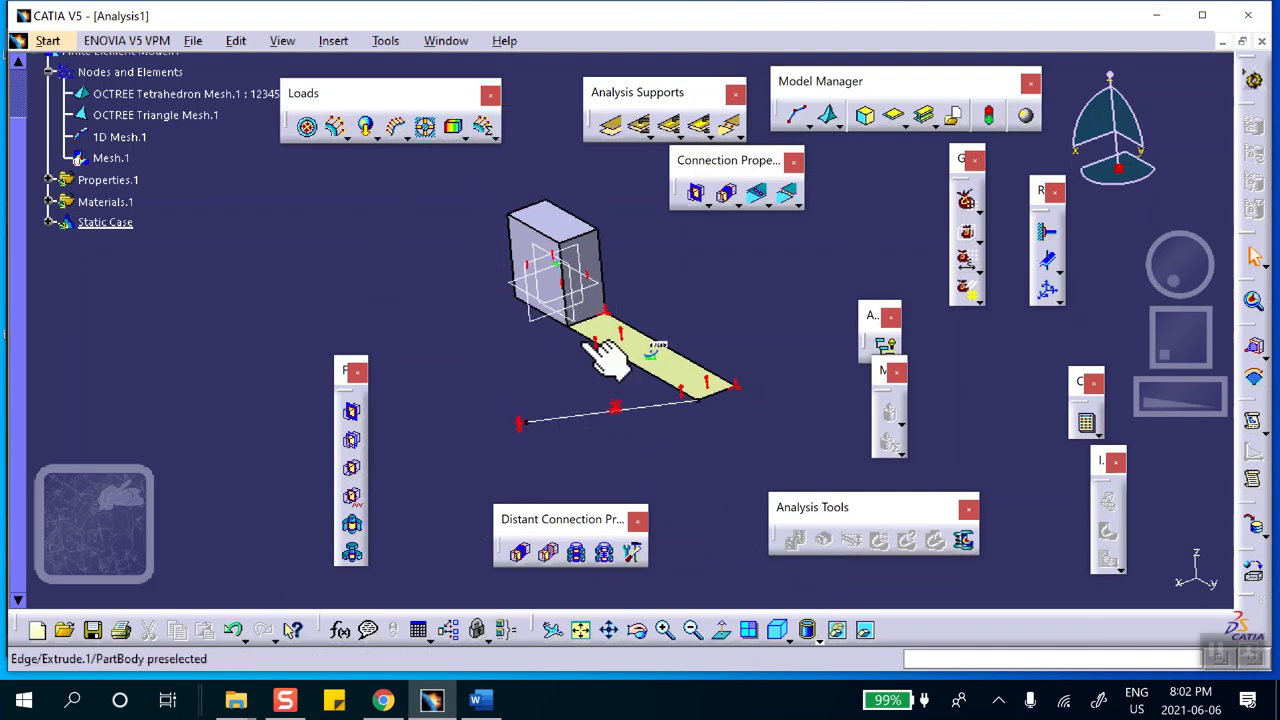
pyautogui.click(195, 42)
pyautogui.click(250, 265)
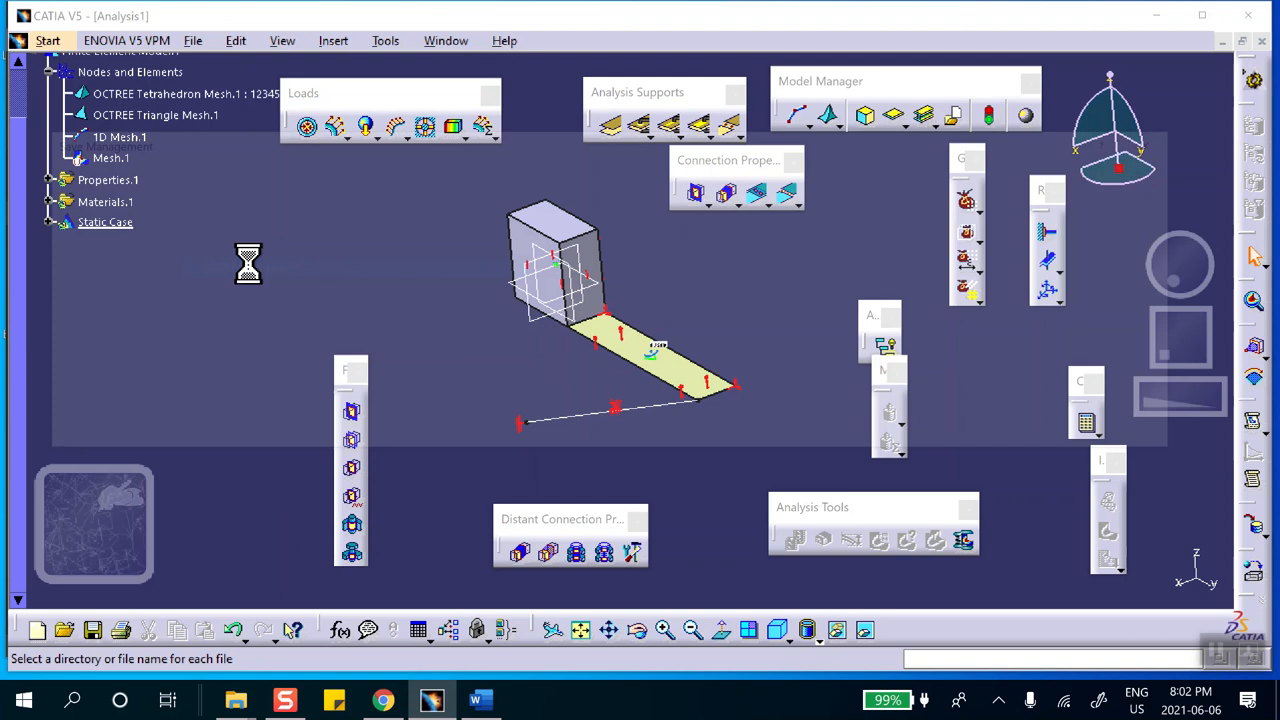
pyautogui.click(209, 227)
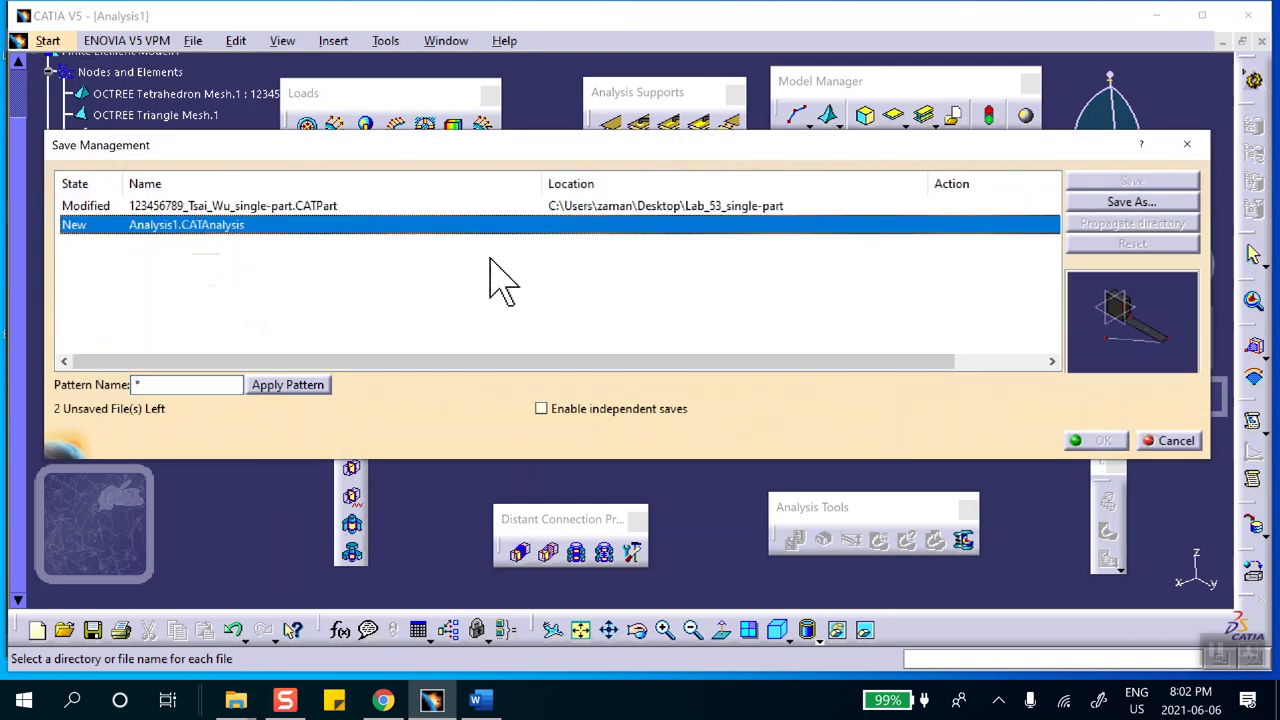
pyautogui.click(1131, 204)
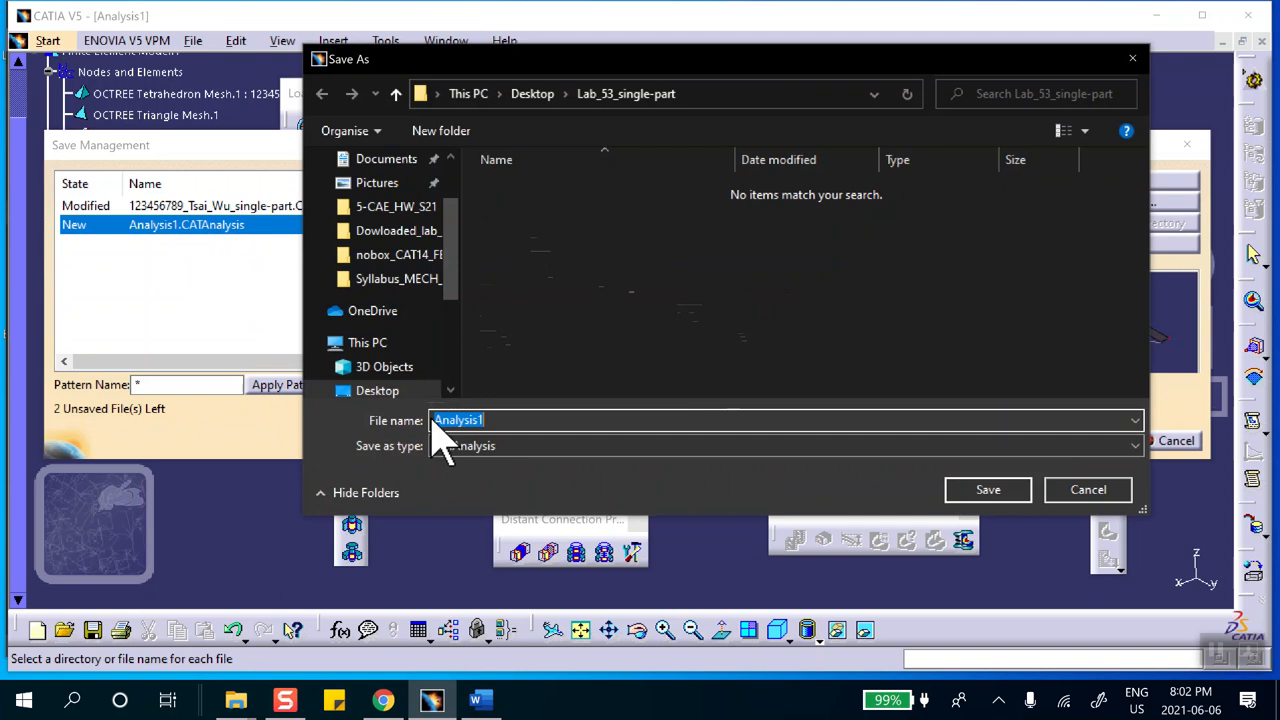
pyautogui.click(478, 420)
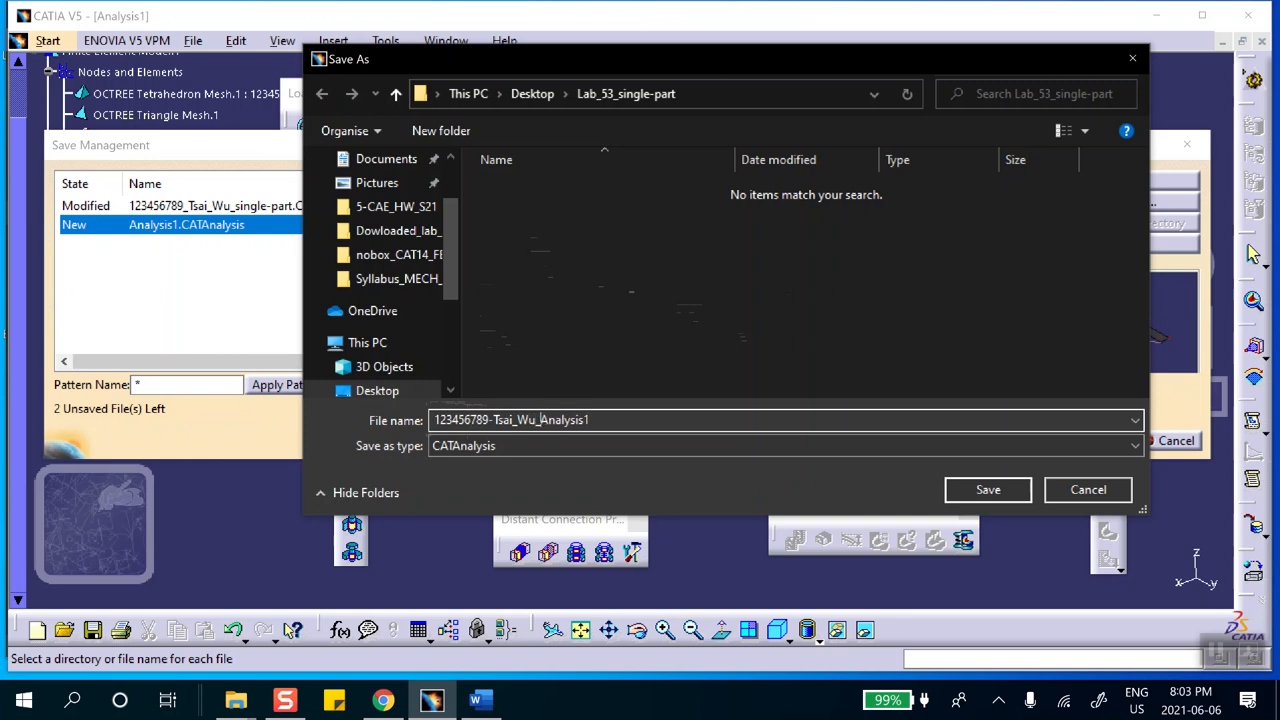
pyautogui.write('ingple-part-')
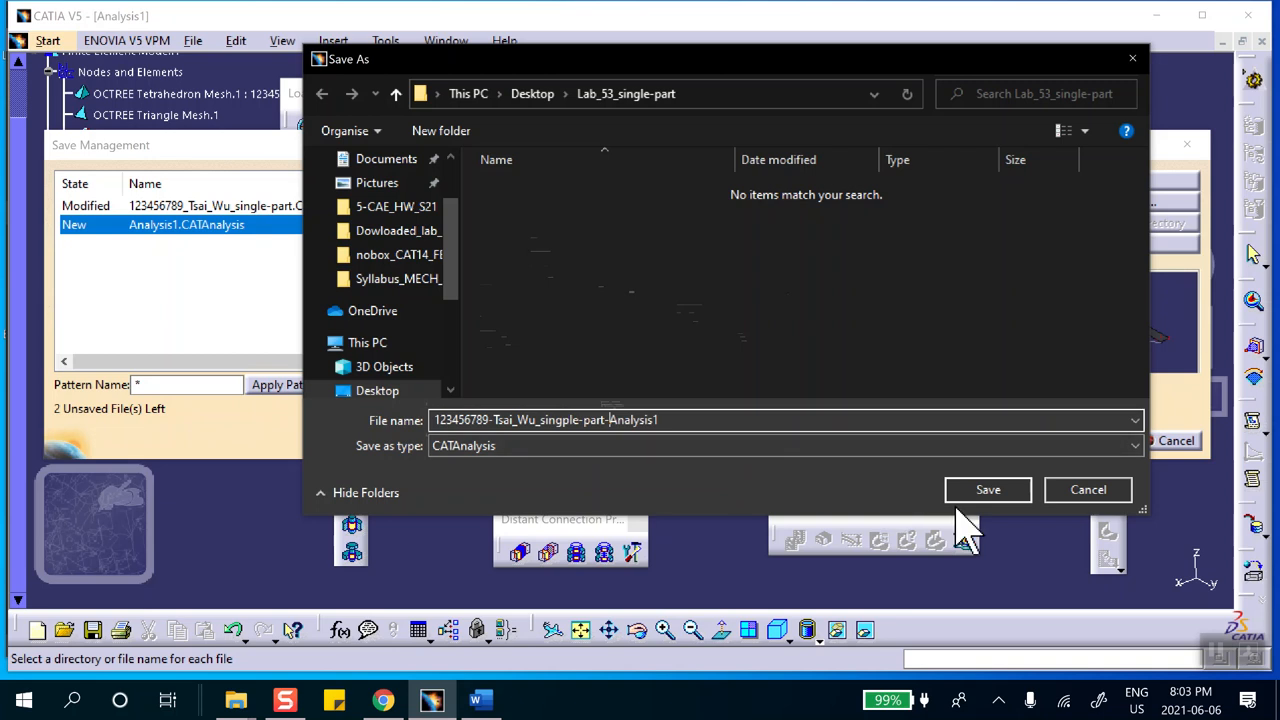
pyautogui.click(995, 492)
pyautogui.click(1098, 443)
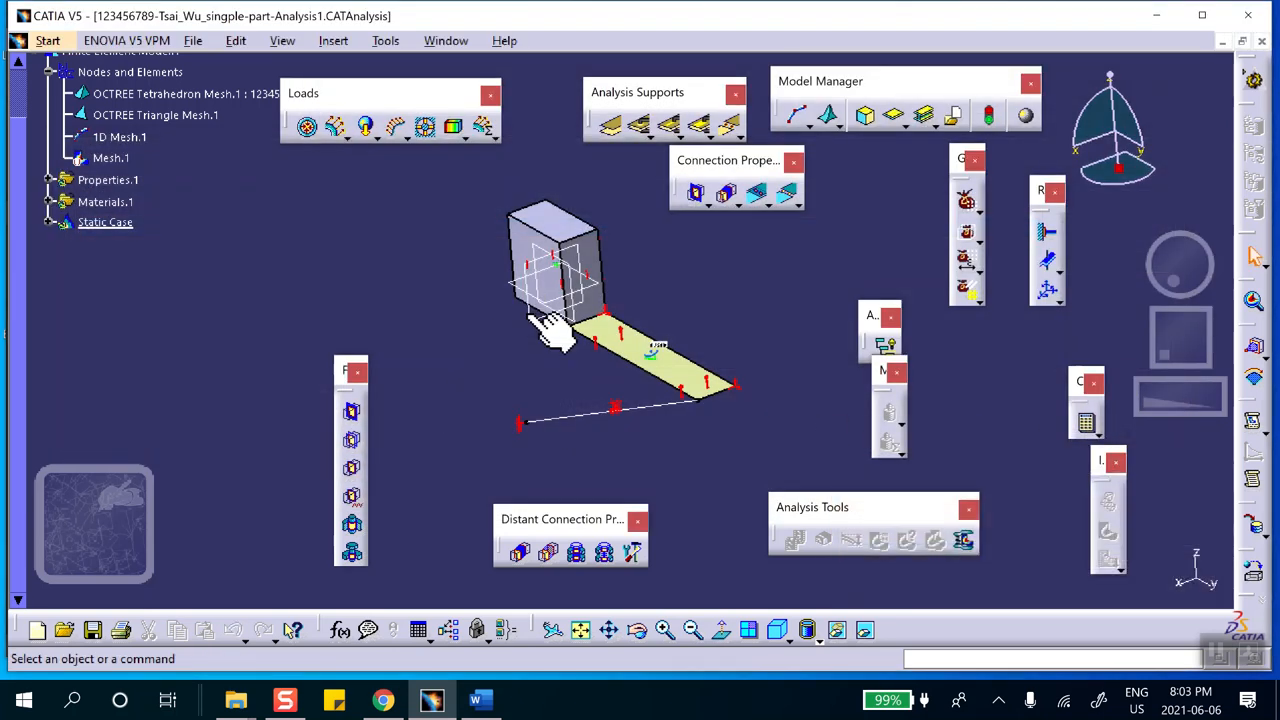
# Step: Try to compute the static analysis, accepting the warnings and resource estimate, and dismiss the computation error
pyautogui.moveTo(529, 345)
pyautogui.mouseDown(button='middle')
pyautogui.moveTo(531, 360)
pyautogui.moveTo(551, 206)
pyautogui.moveTo(552, 335)
pyautogui.mouseUp(button='middle')
pyautogui.click(1086, 424)
pyautogui.click(1058, 351)
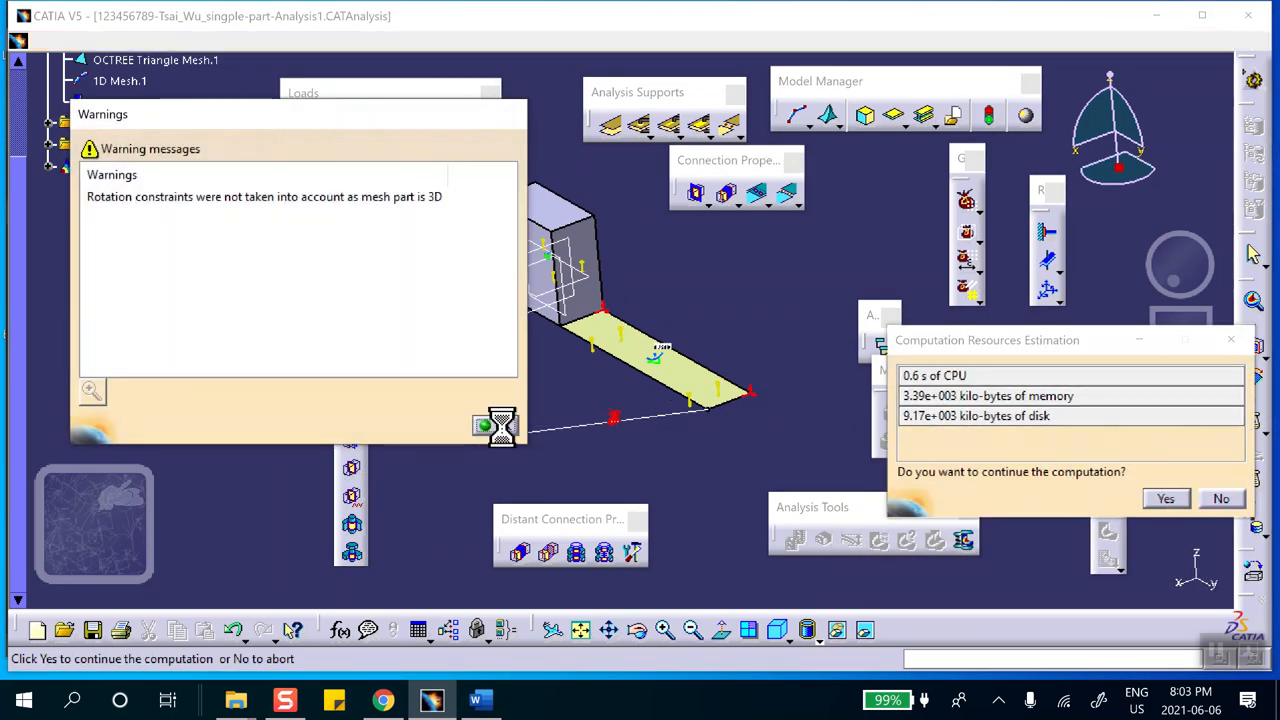
pyautogui.click(496, 425)
pyautogui.click(1162, 500)
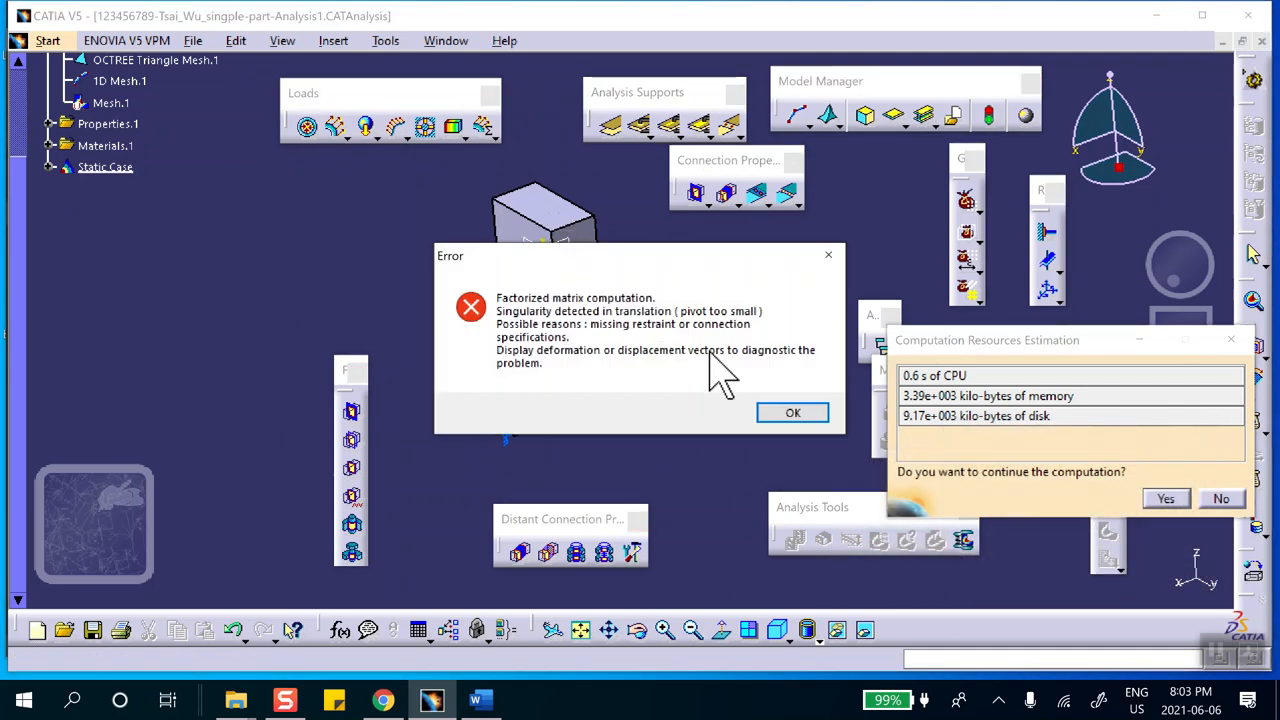
pyautogui.click(792, 411)
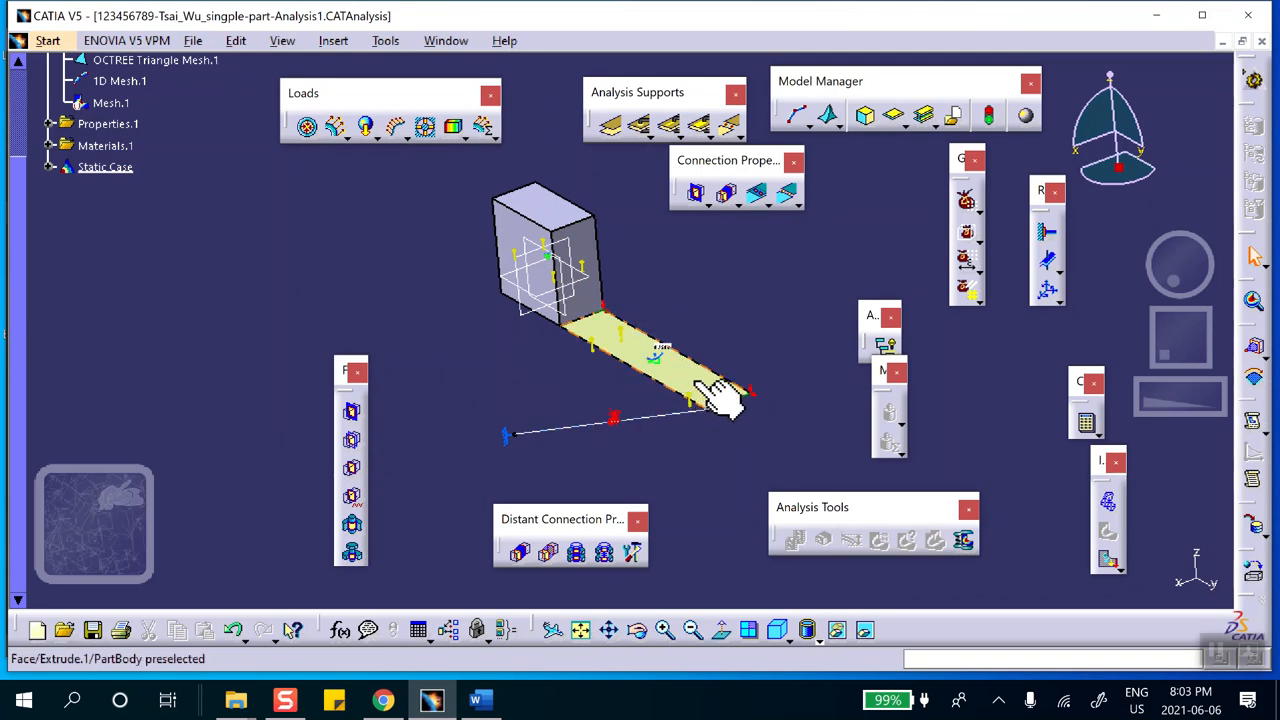
# Step: Display the deformed mesh of the static case solution and play its animation
pyautogui.click(1108, 502)
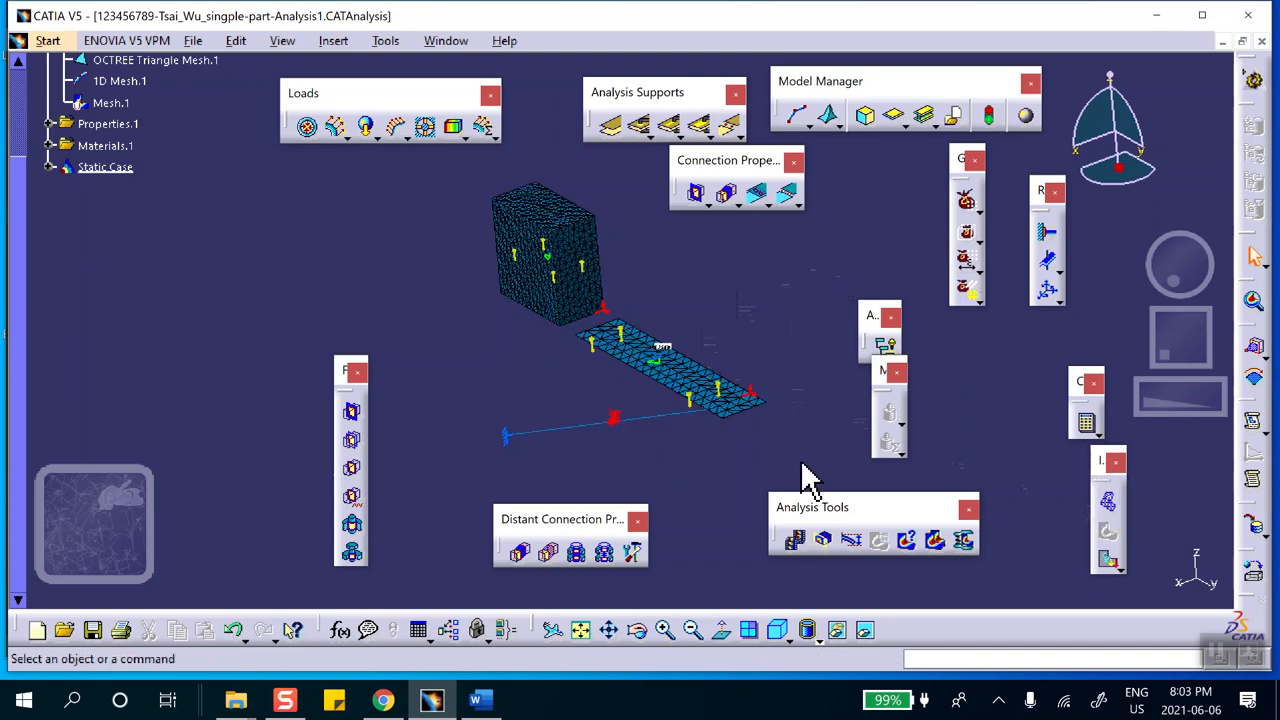
pyautogui.click(797, 540)
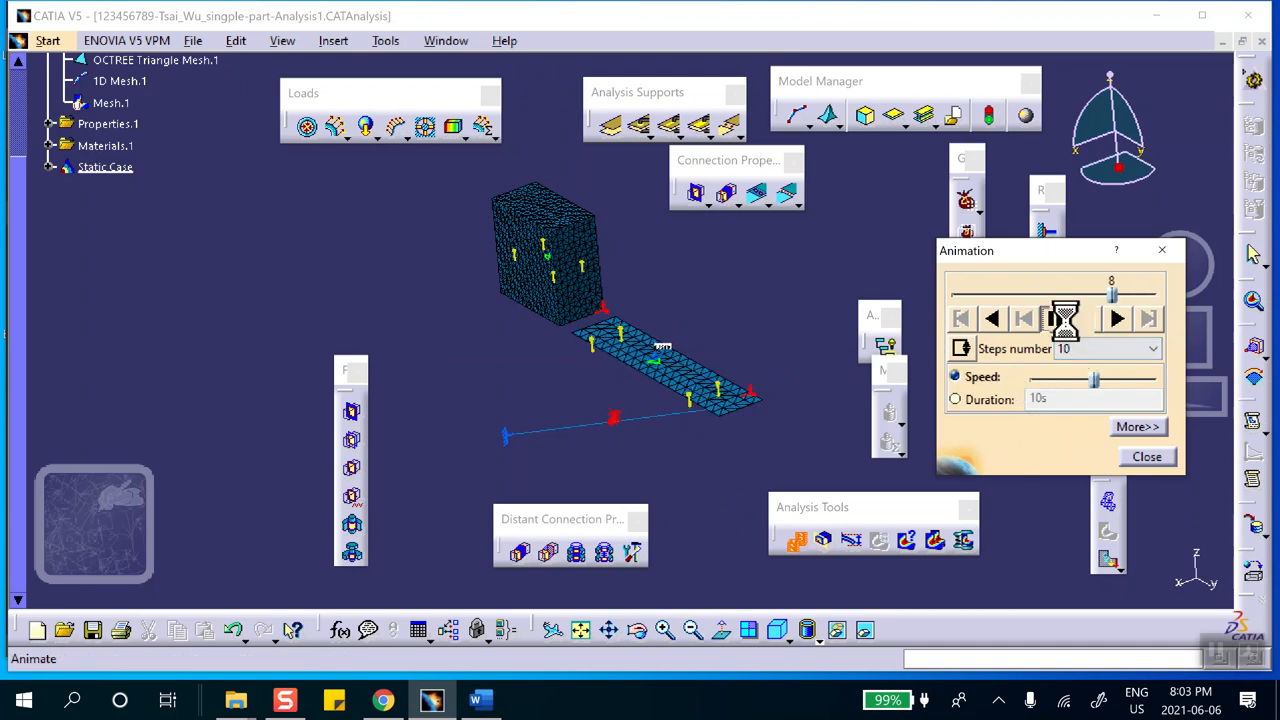
pyautogui.click(1146, 457)
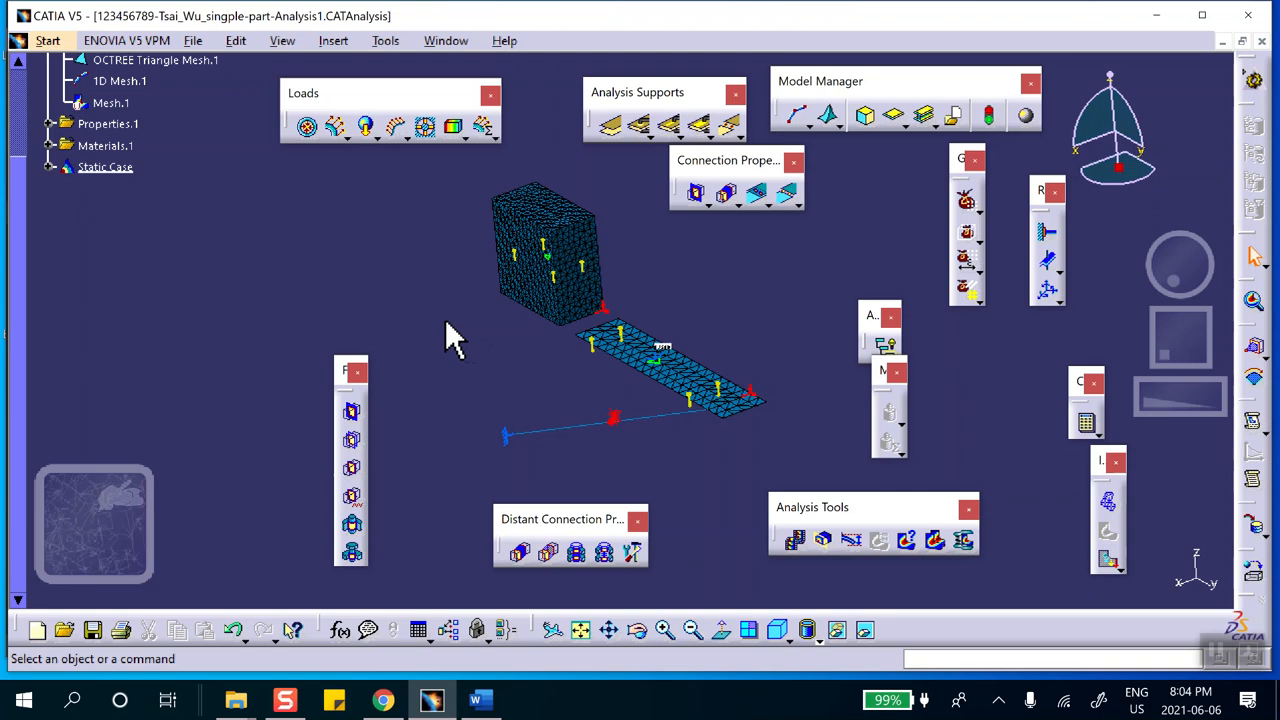
# Step: Deactivate the deformed mesh image under the static case solution
pyautogui.click(50, 167)
pyautogui.click(64, 232)
pyautogui.rightClick(168, 255)
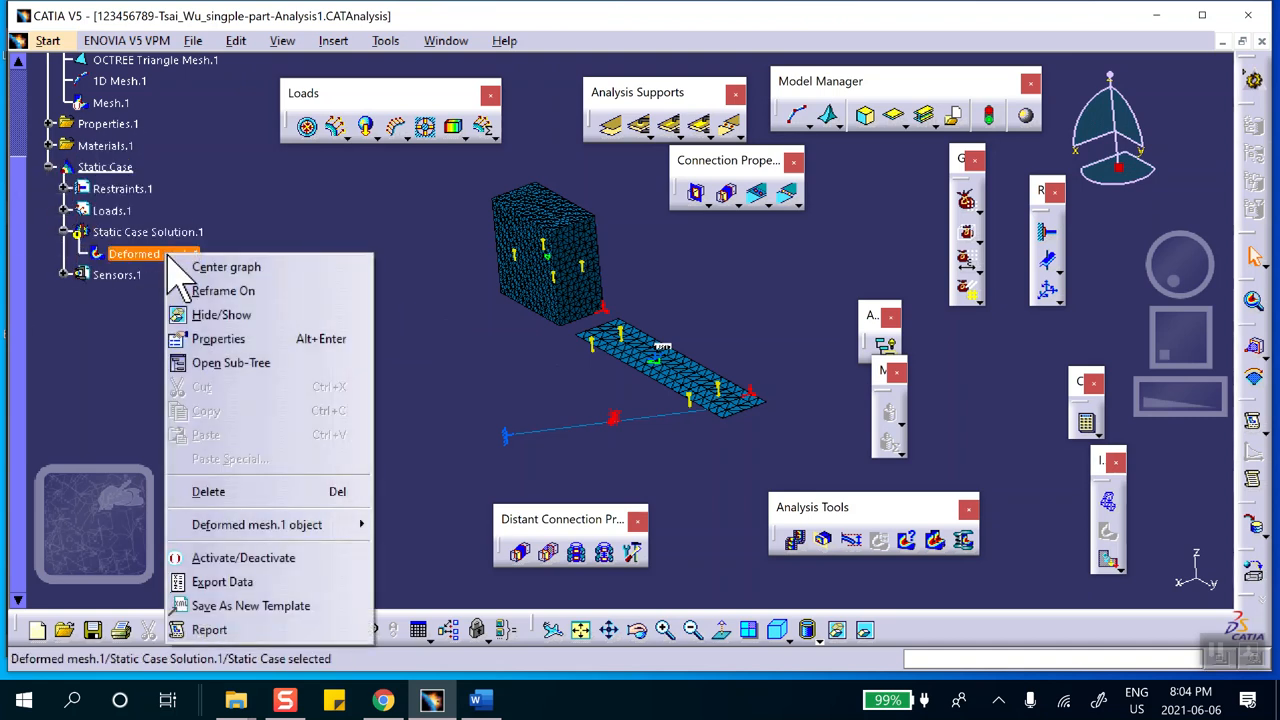
pyautogui.click(225, 560)
# Step: Start a general analysis connection, hide the plate surface, and set the beam line's end vertex at the plate corner as first component
pyautogui.moveTo(420, 348); pyautogui.dragTo(386, 272, button='middle')
pyautogui.moveTo(382, 205); pyautogui.dragTo(382, 190, button='middle')
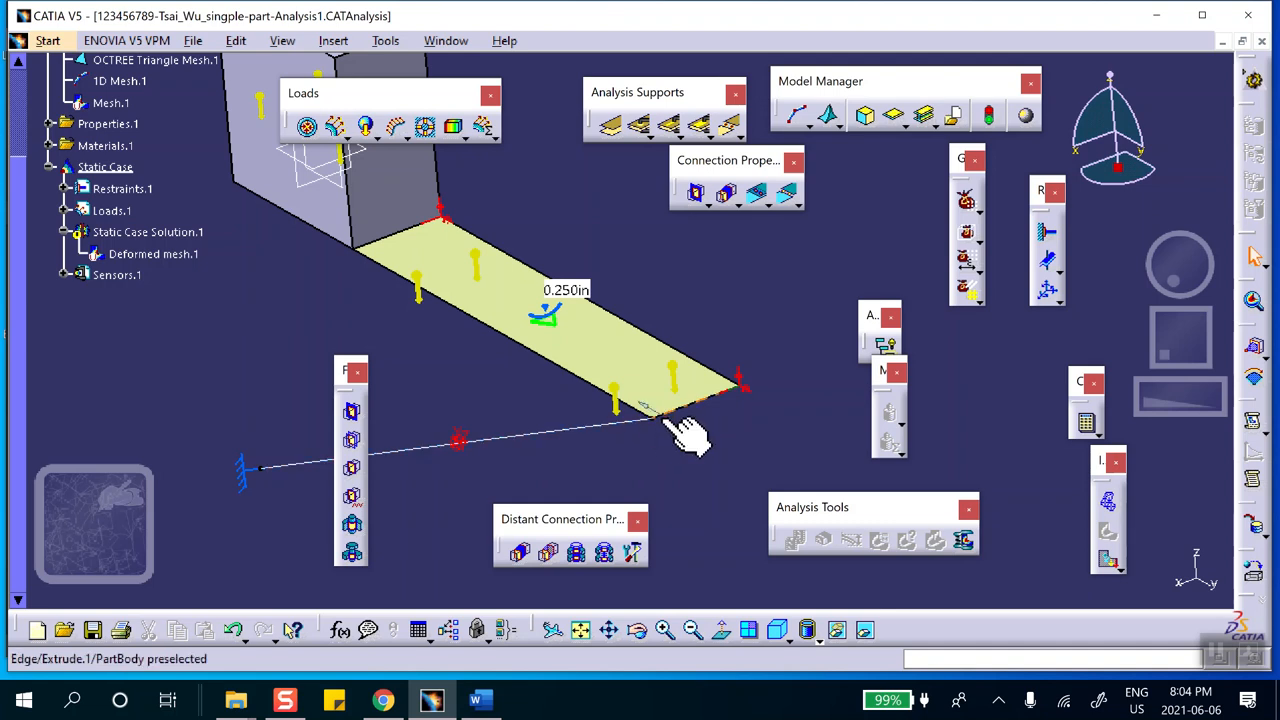
pyautogui.moveTo(690, 430); pyautogui.dragTo(749, 329, button='middle')
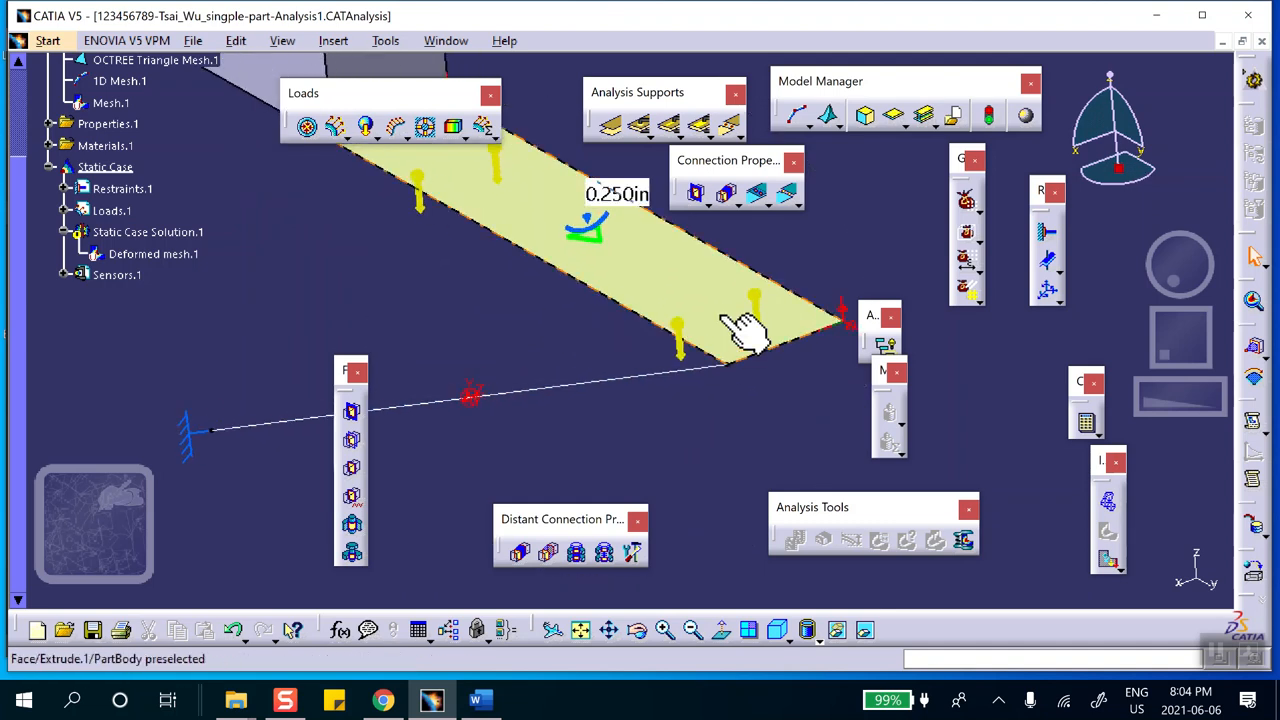
pyautogui.click(607, 126)
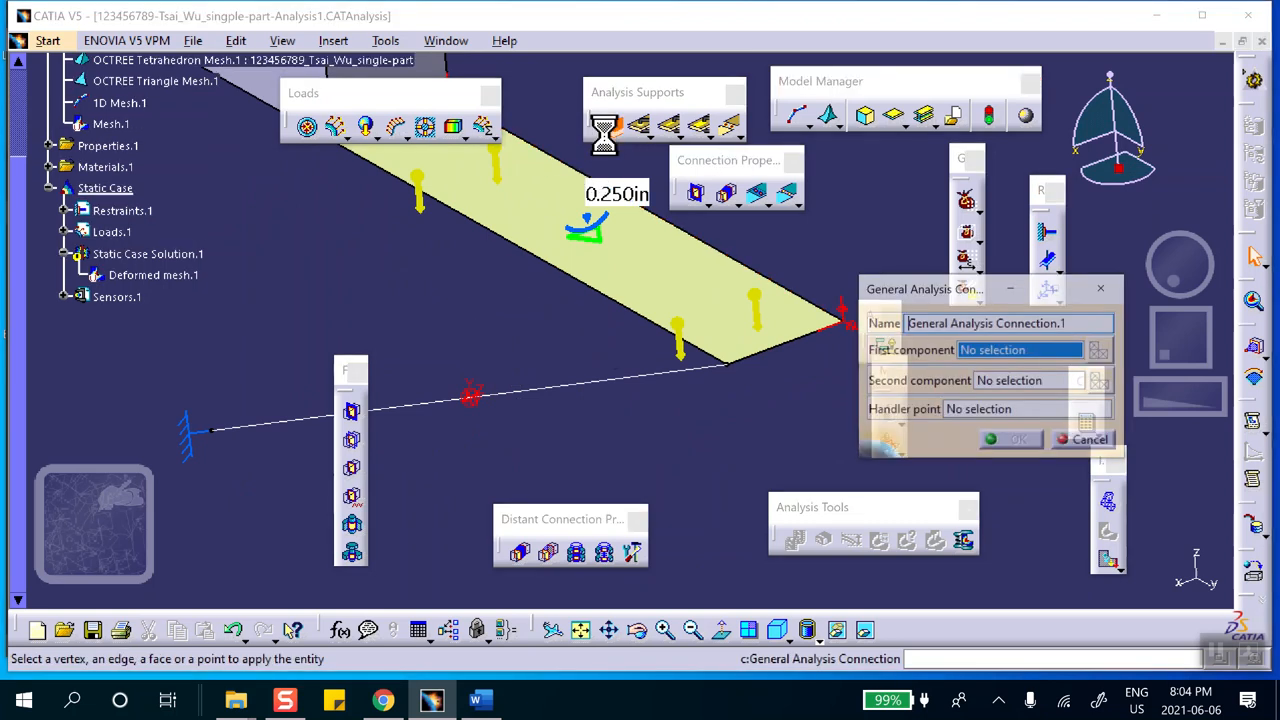
pyautogui.rightClick(719, 315)
pyautogui.click(752, 385)
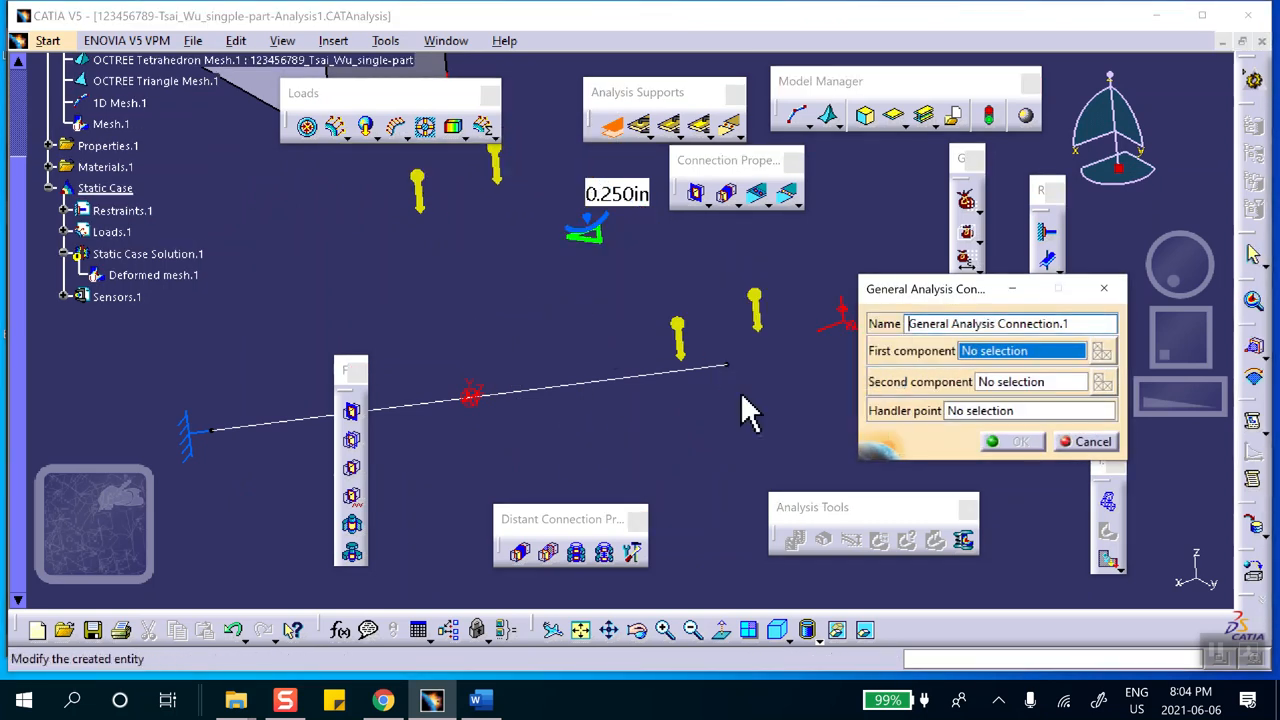
pyautogui.click(728, 367)
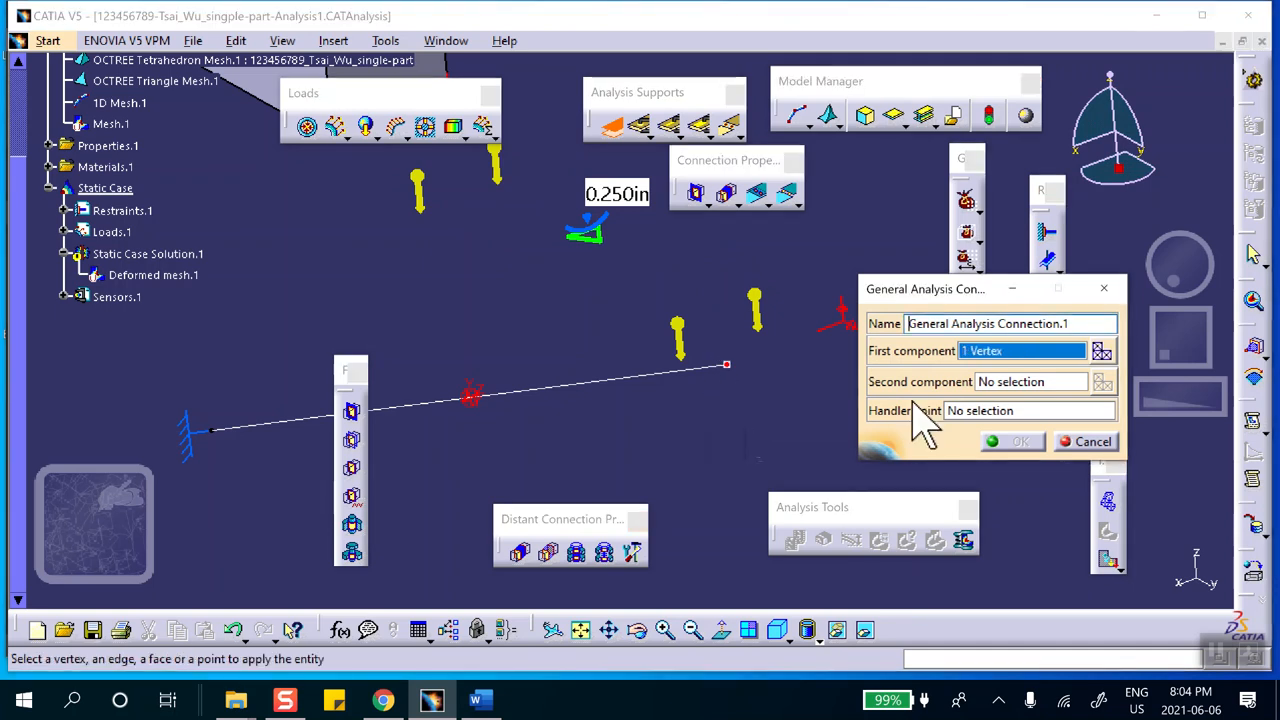
# Step: Set the hidden plate's matching corner vertex as the second component, show the plate again, and create the connection
pyautogui.click(1008, 381)
pyautogui.click(865, 628)
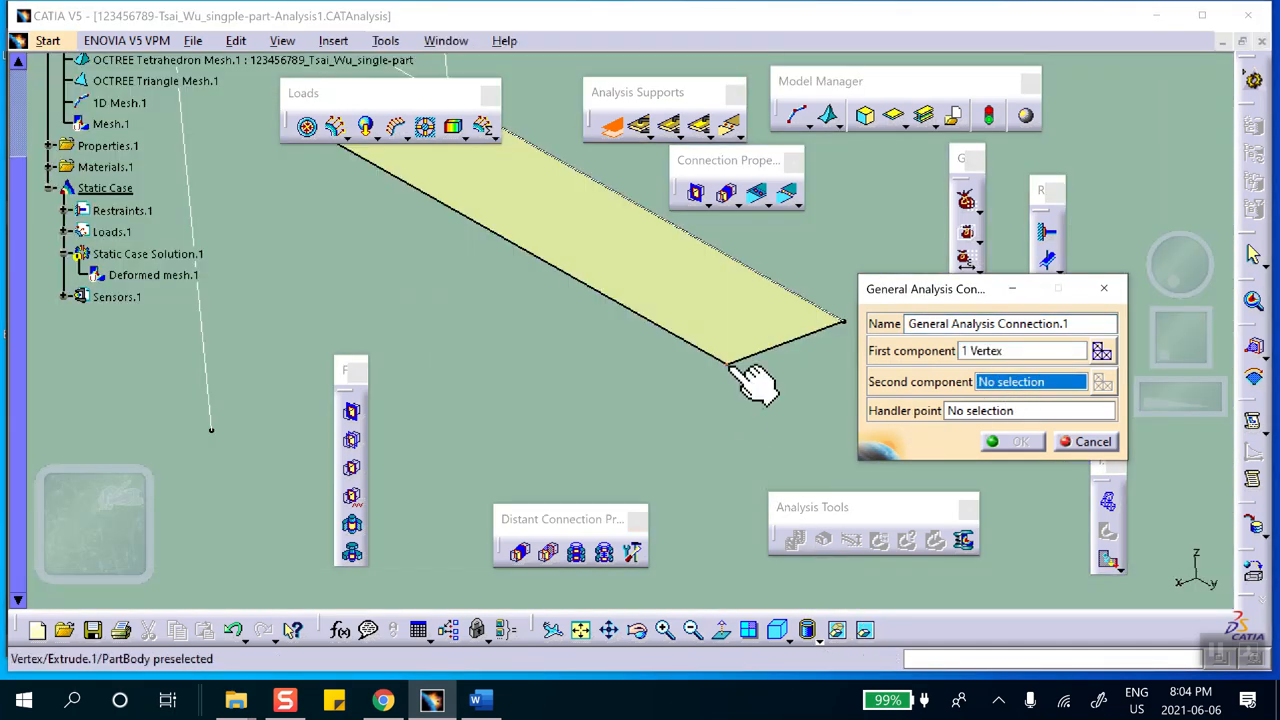
pyautogui.click(733, 367)
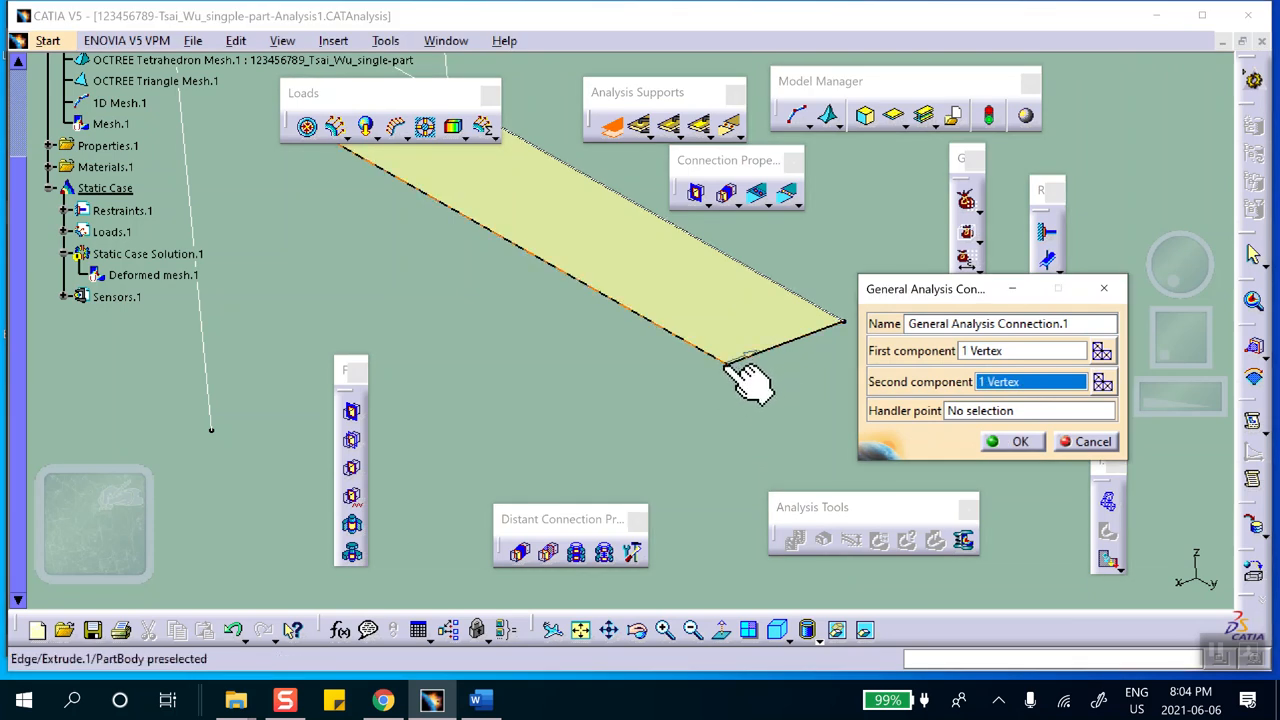
pyautogui.rightClick(722, 325)
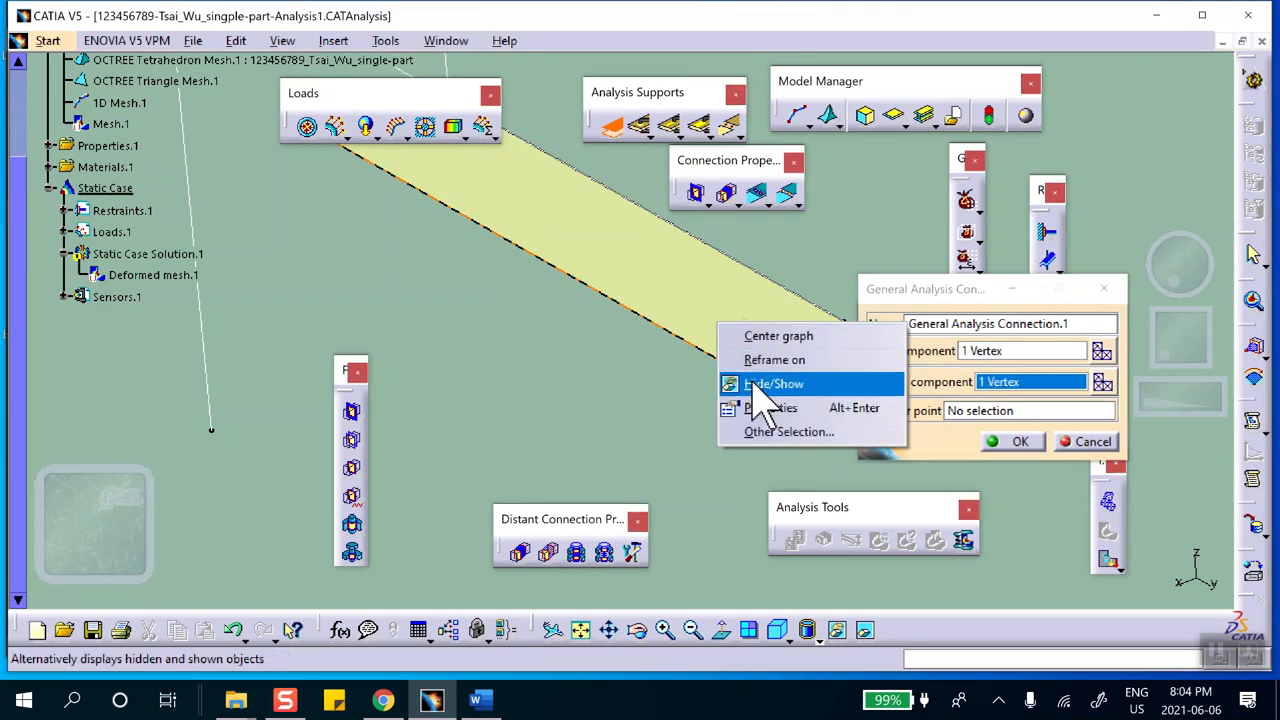
pyautogui.click(752, 385)
pyautogui.click(1018, 442)
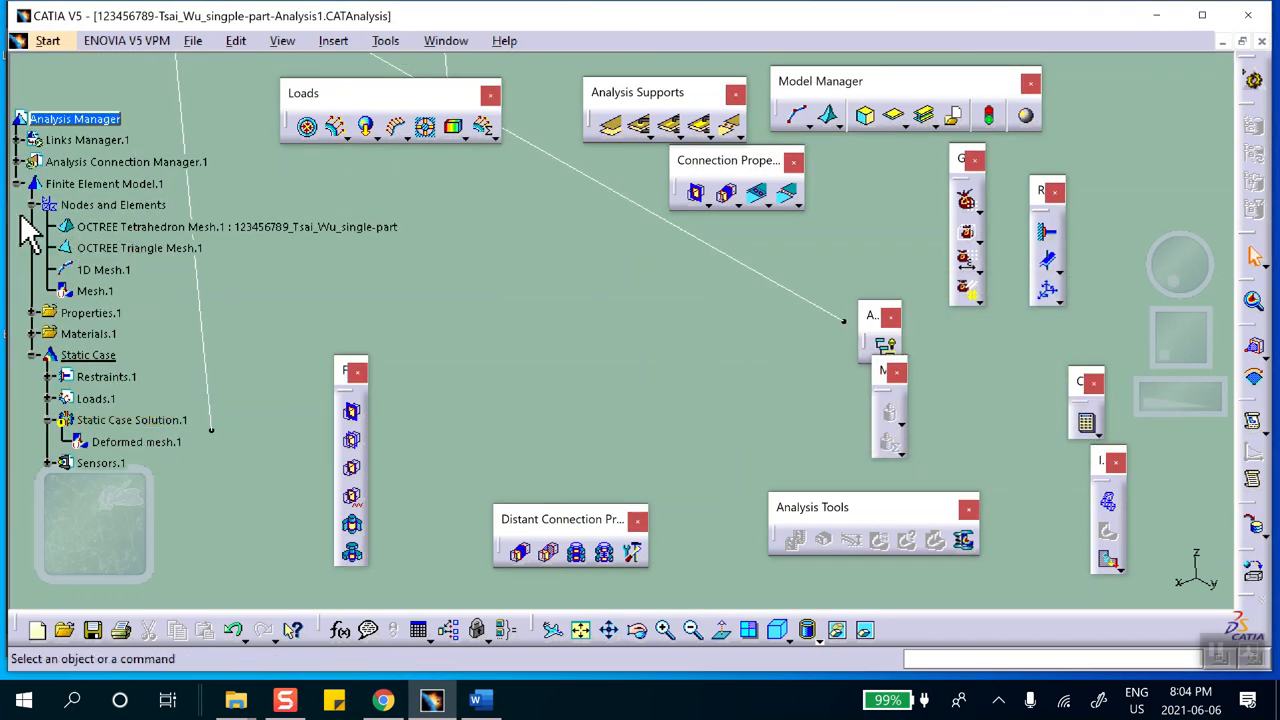
pyautogui.click(866, 630)
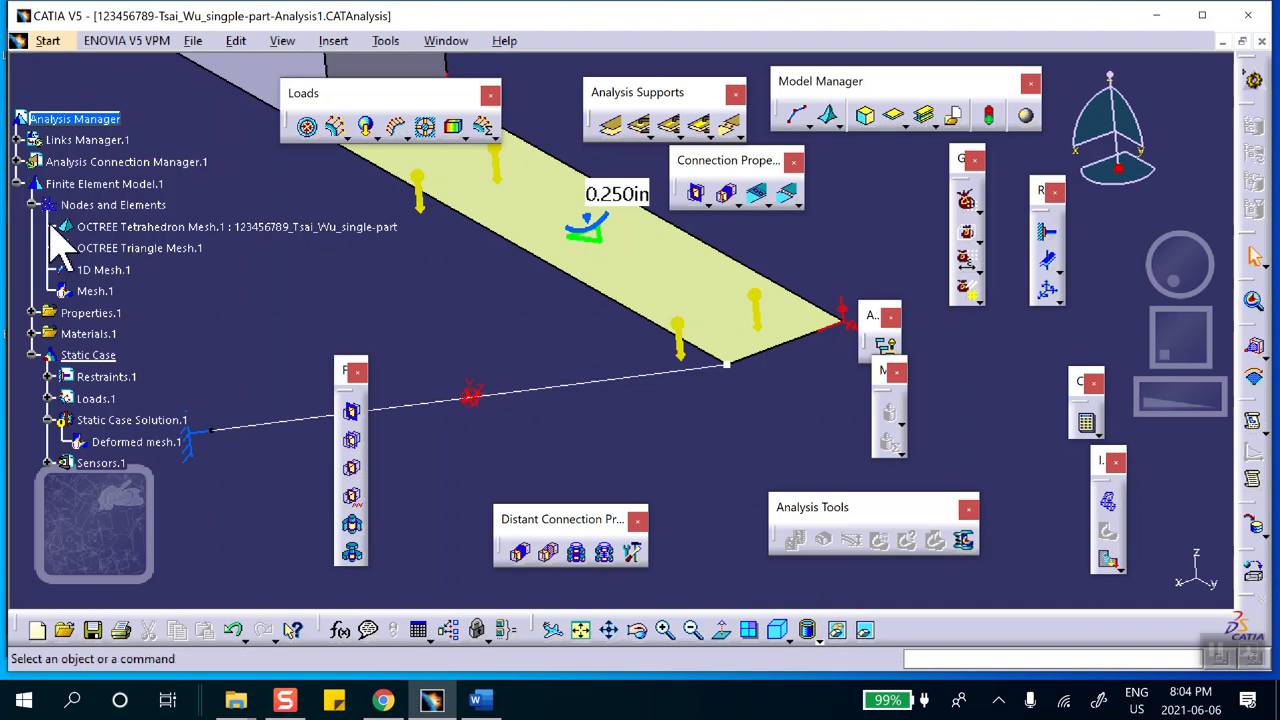
# Step: Rename the first general analysis connection by adding the prefix "beam-plate-"
pyautogui.click(21, 163)
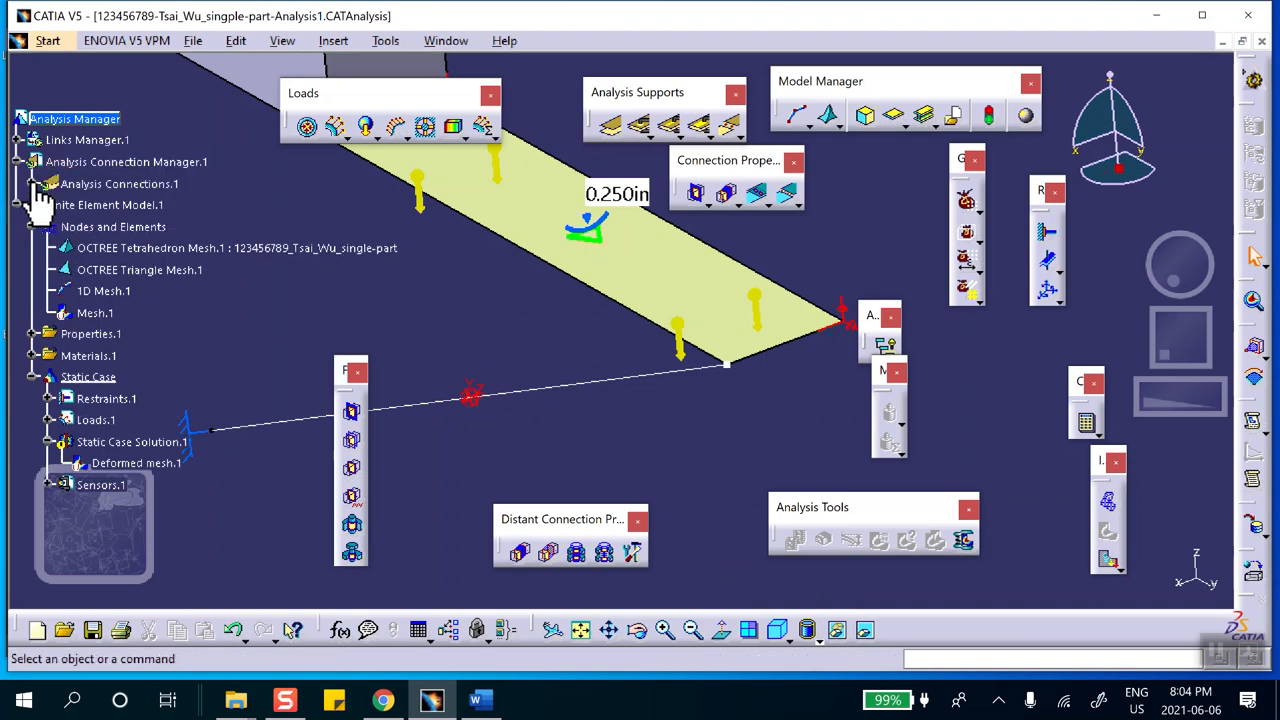
pyautogui.click(35, 184)
pyautogui.doubleClick(130, 205)
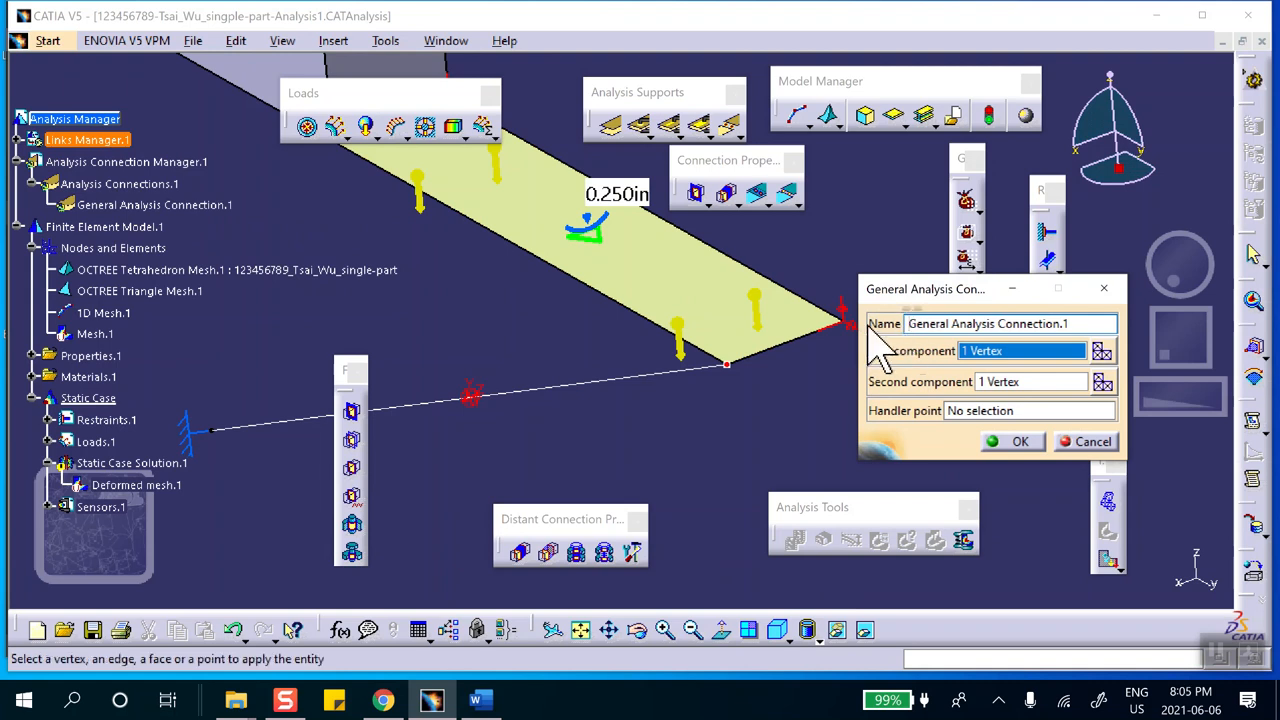
pyautogui.click(908, 323)
pyautogui.write('beam-plate-')
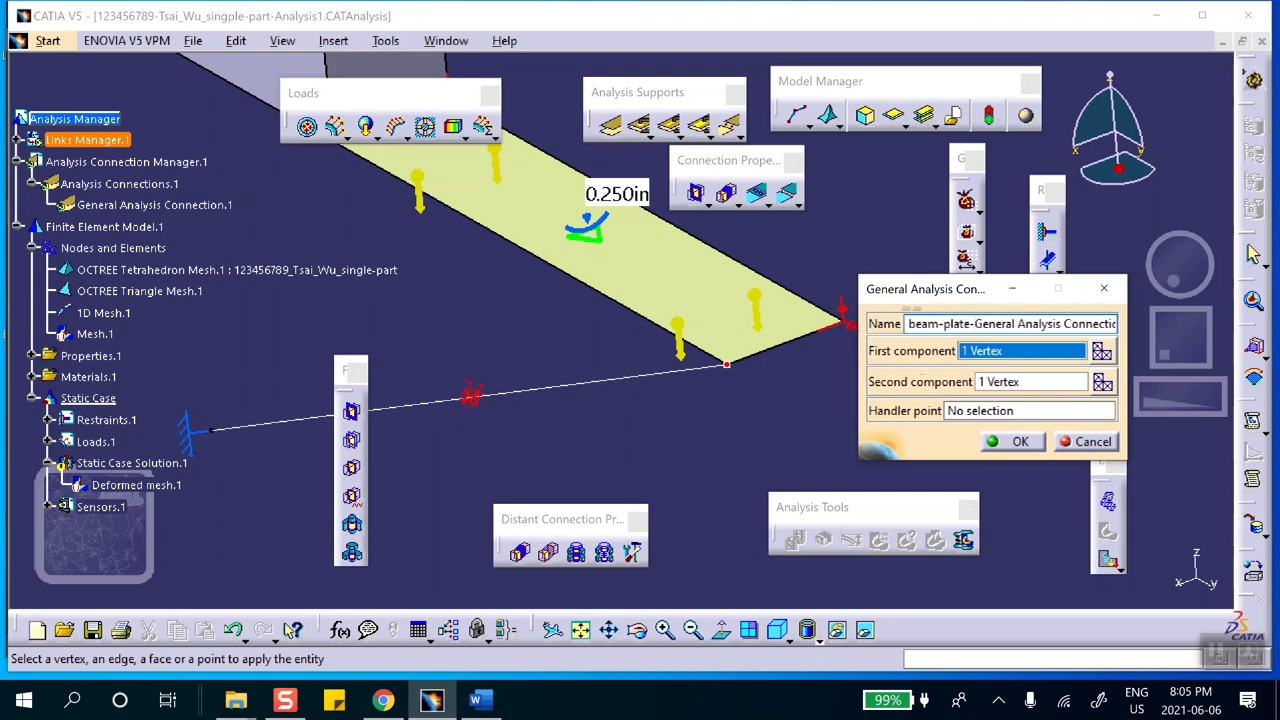
pyautogui.click(1012, 442)
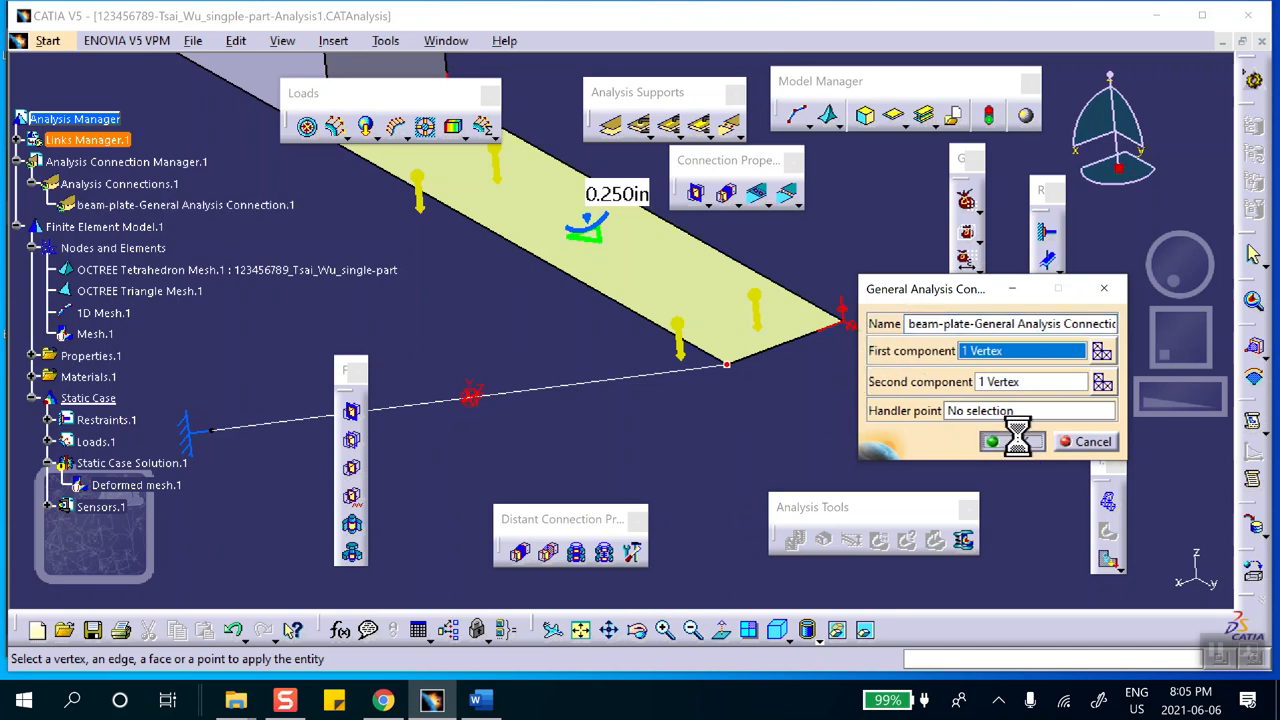
# Step: Start a second general analysis connection and prefix its name with "block-plate-"
pyautogui.moveTo(549, 389); pyautogui.dragTo(579, 482, button='middle')
pyautogui.keyDown('ctrl'); pyautogui.moveTo(509, 371); pyautogui.dragTo(545, 490, button='middle'); pyautogui.keyUp('ctrl')
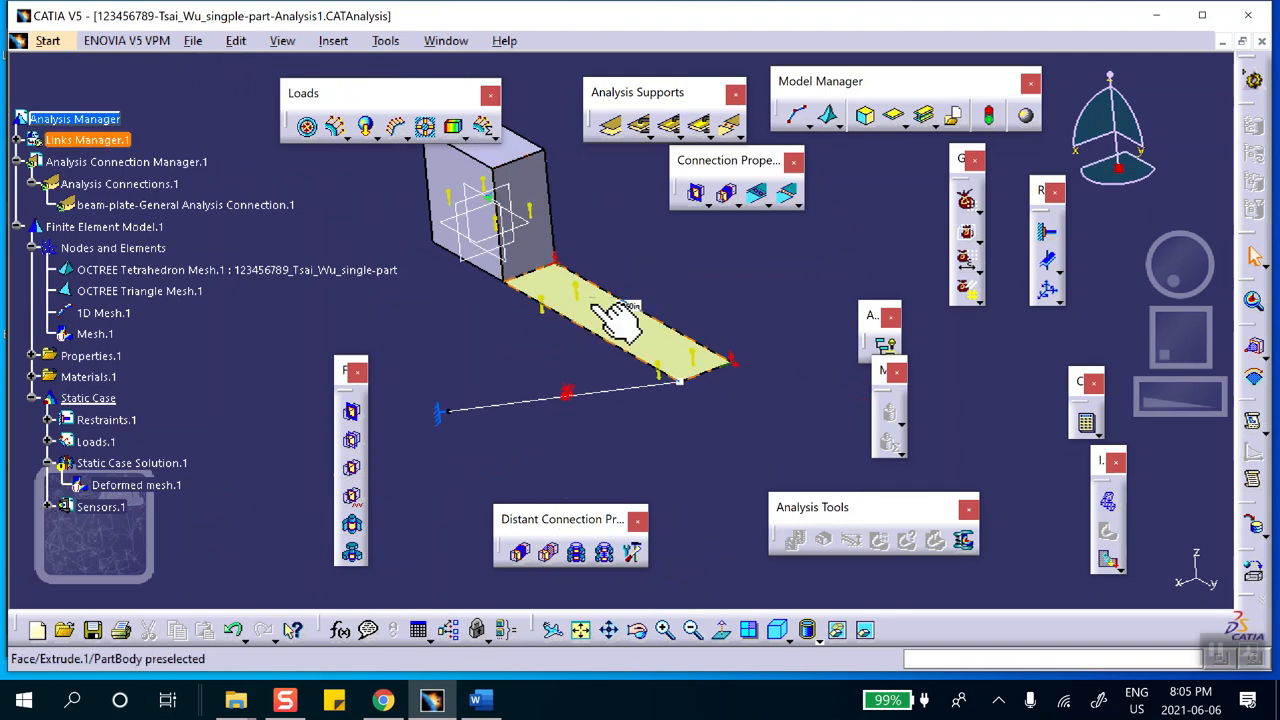
pyautogui.moveTo(594, 240); pyautogui.dragTo(620, 298, button='middle')
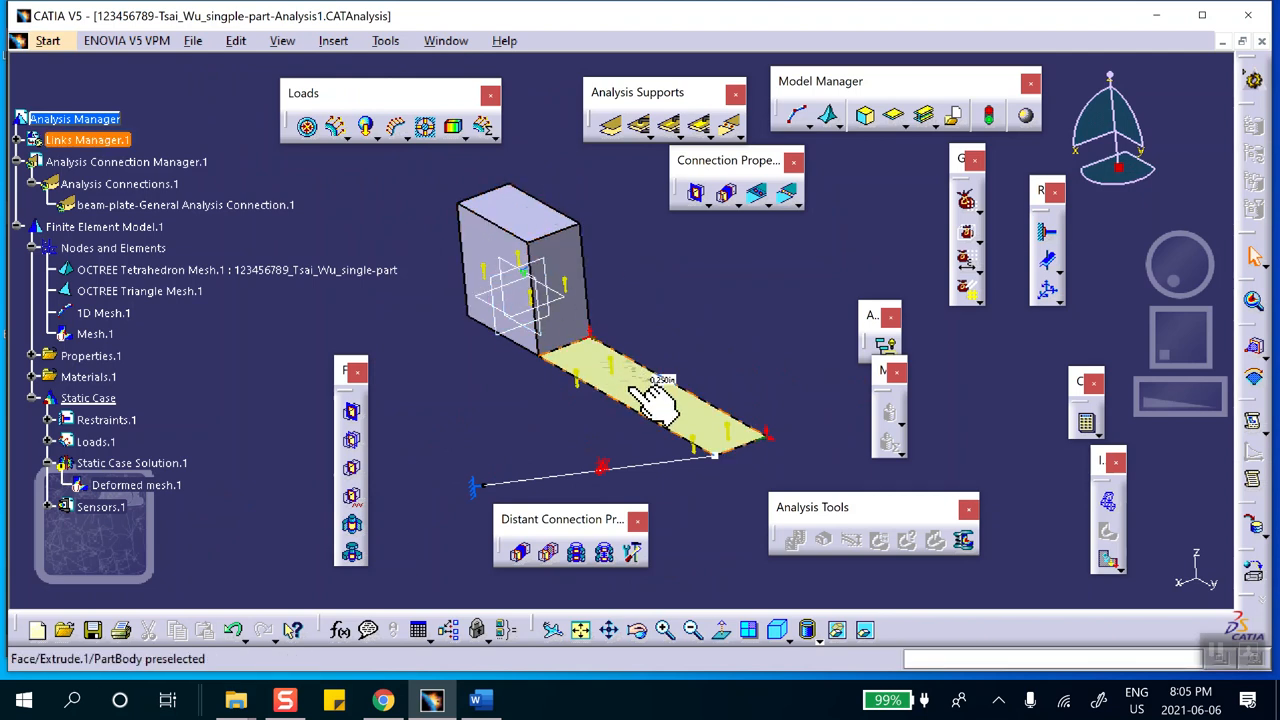
pyautogui.click(613, 127)
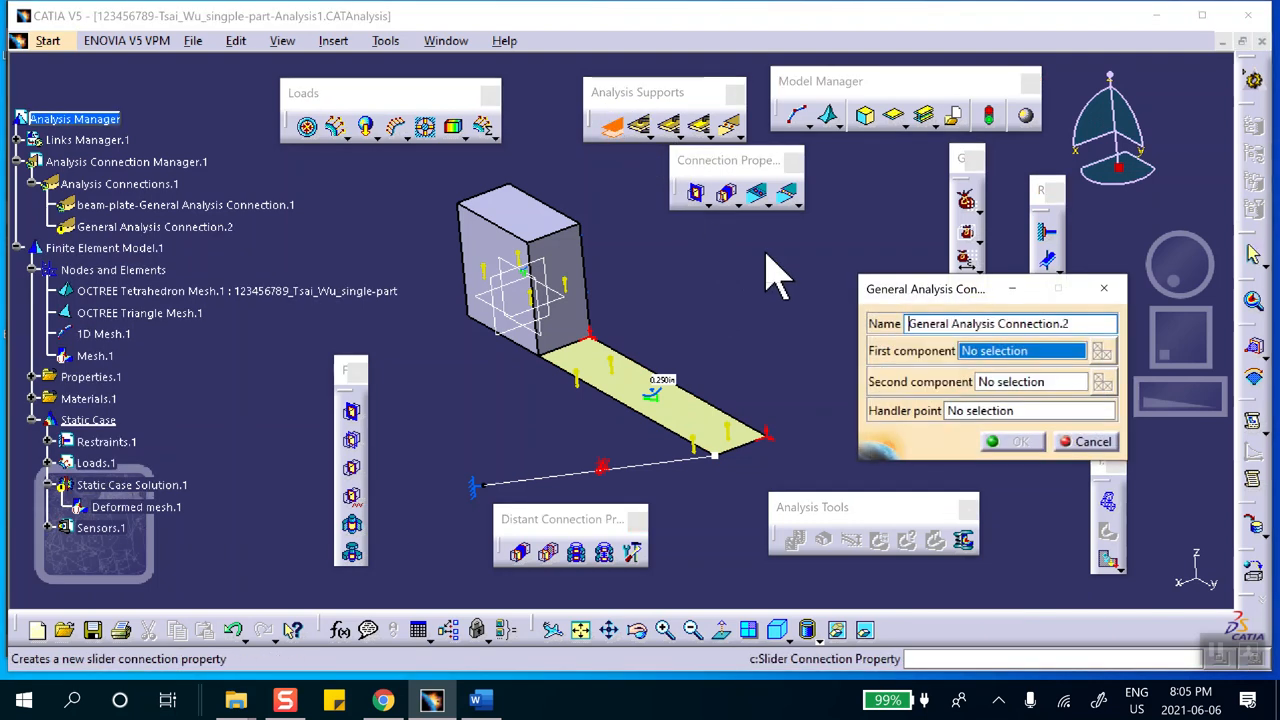
pyautogui.click(906, 323)
pyautogui.write('block-plate-')
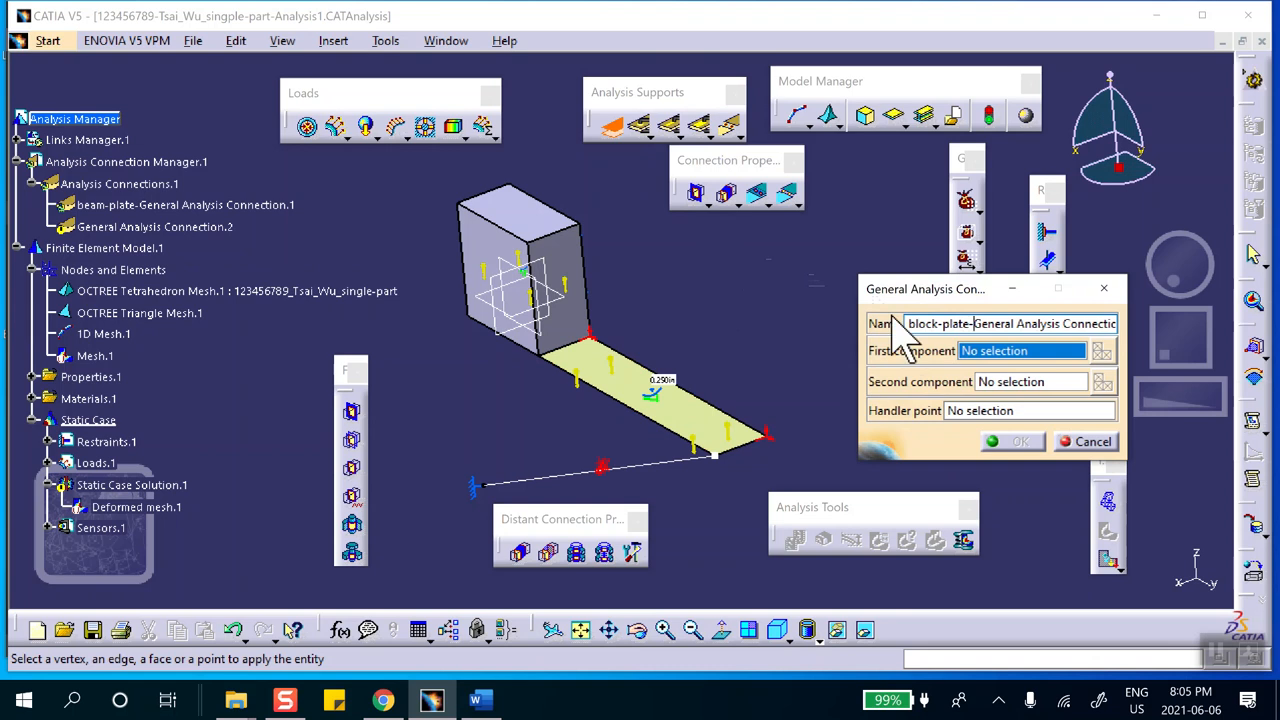
pyautogui.click(531, 215)
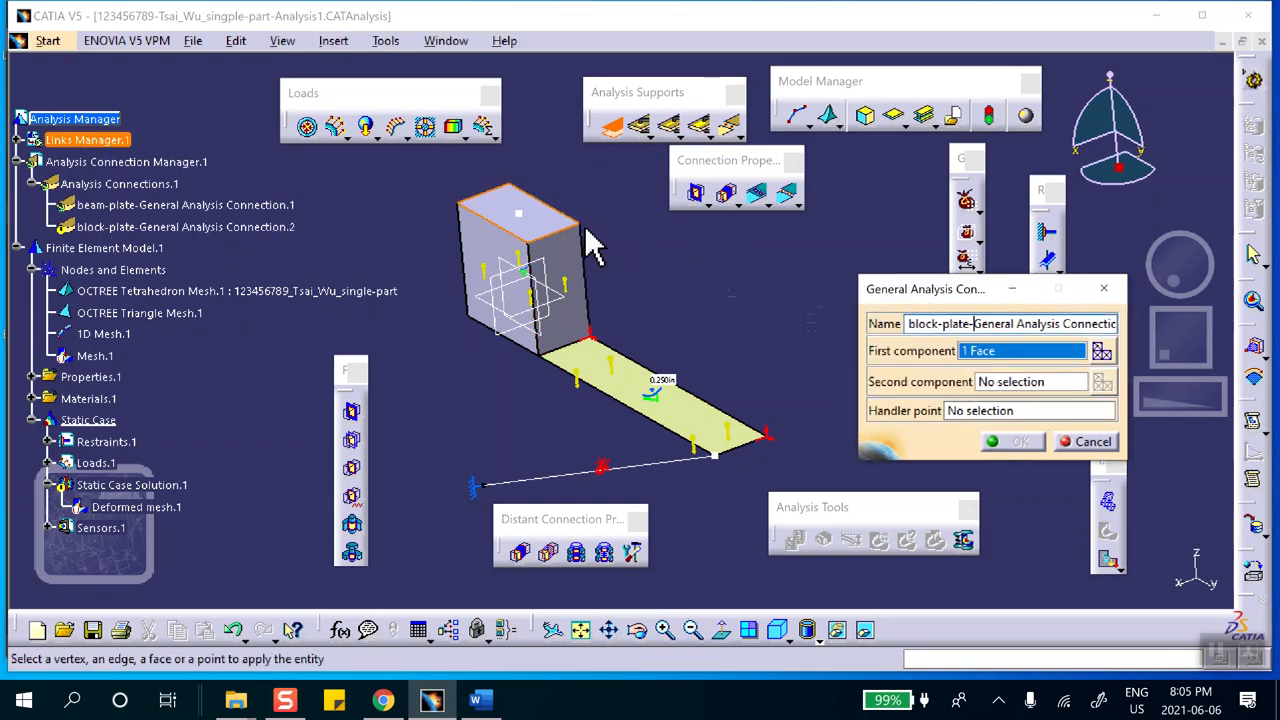
pyautogui.click(527, 215)
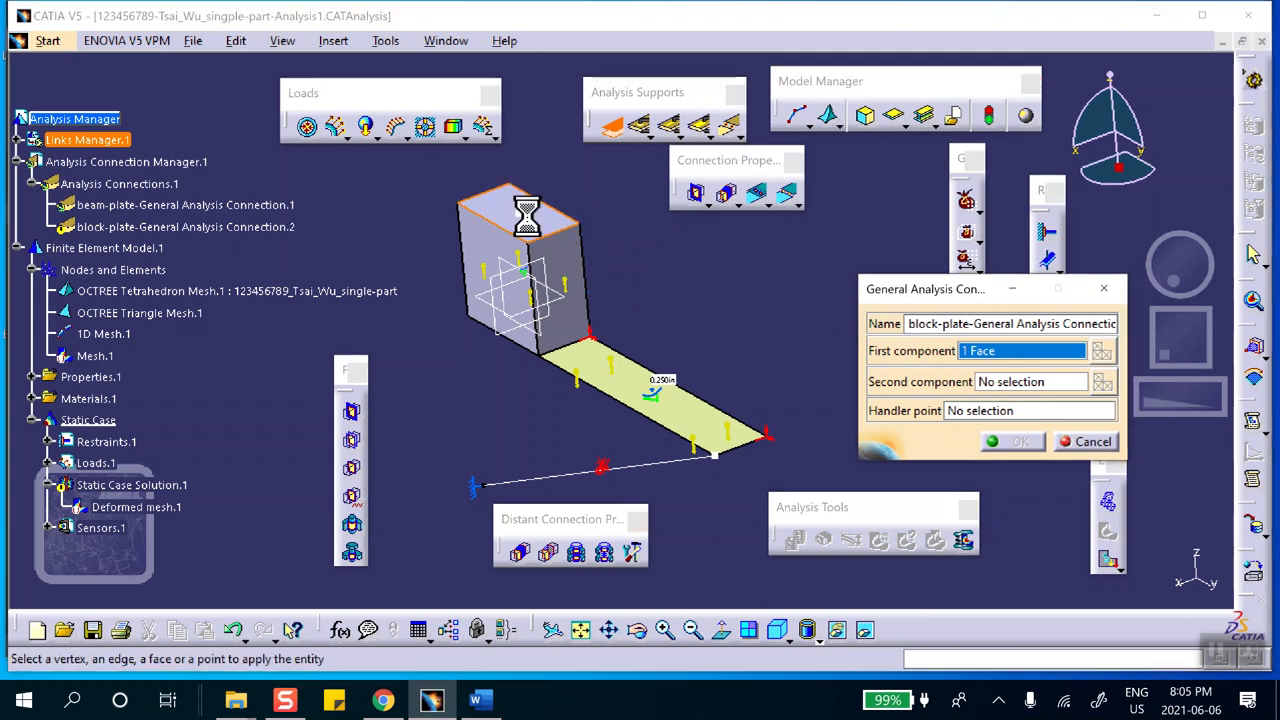
pyautogui.click(588, 268)
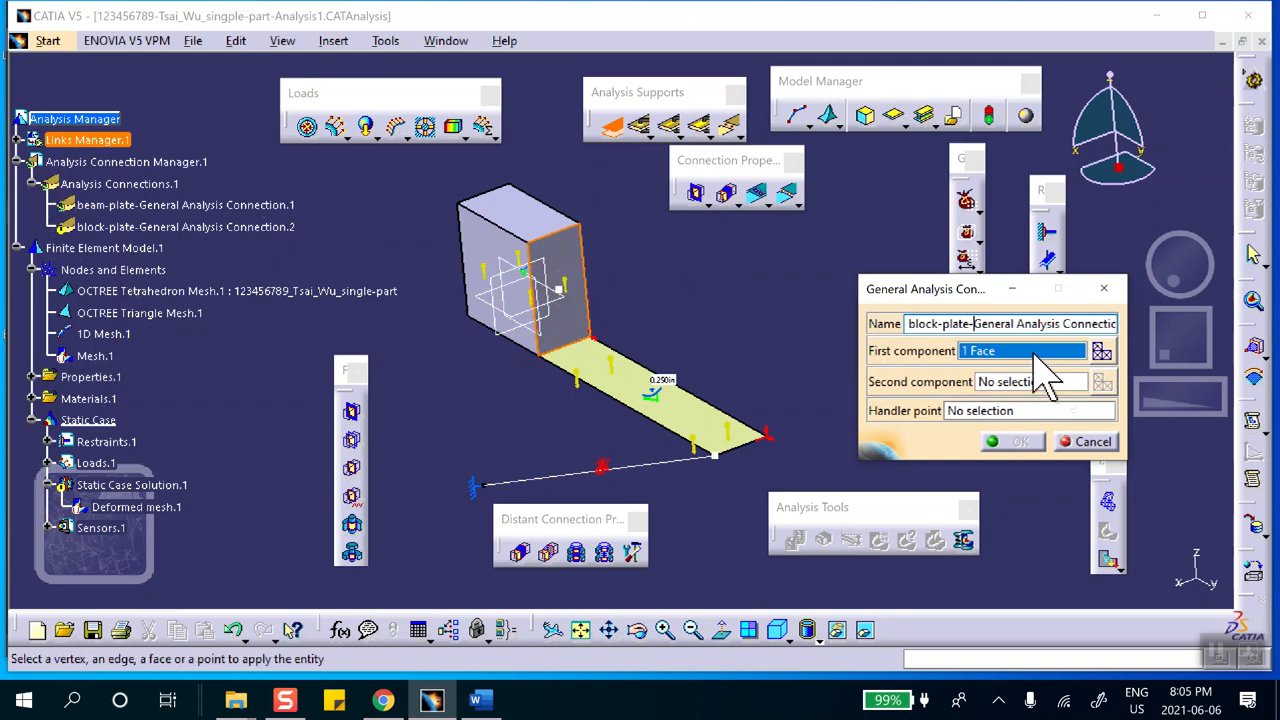
pyautogui.click(572, 272)
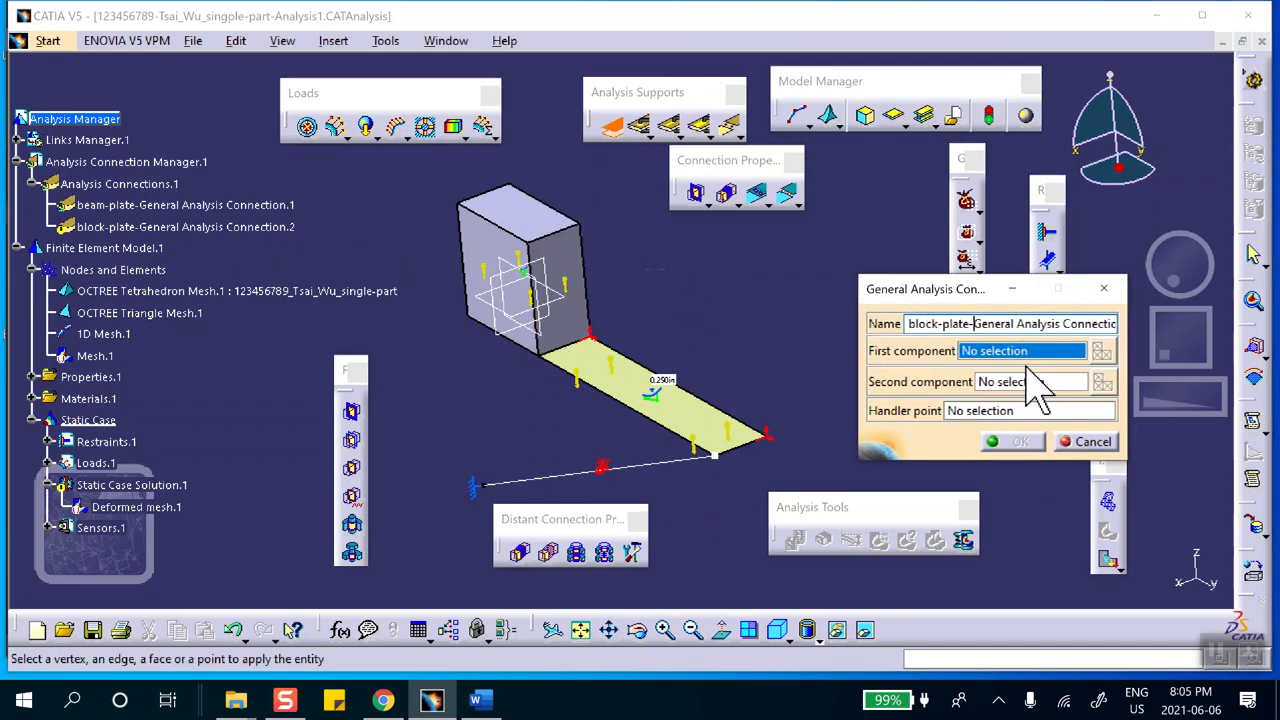
pyautogui.click(20, 141)
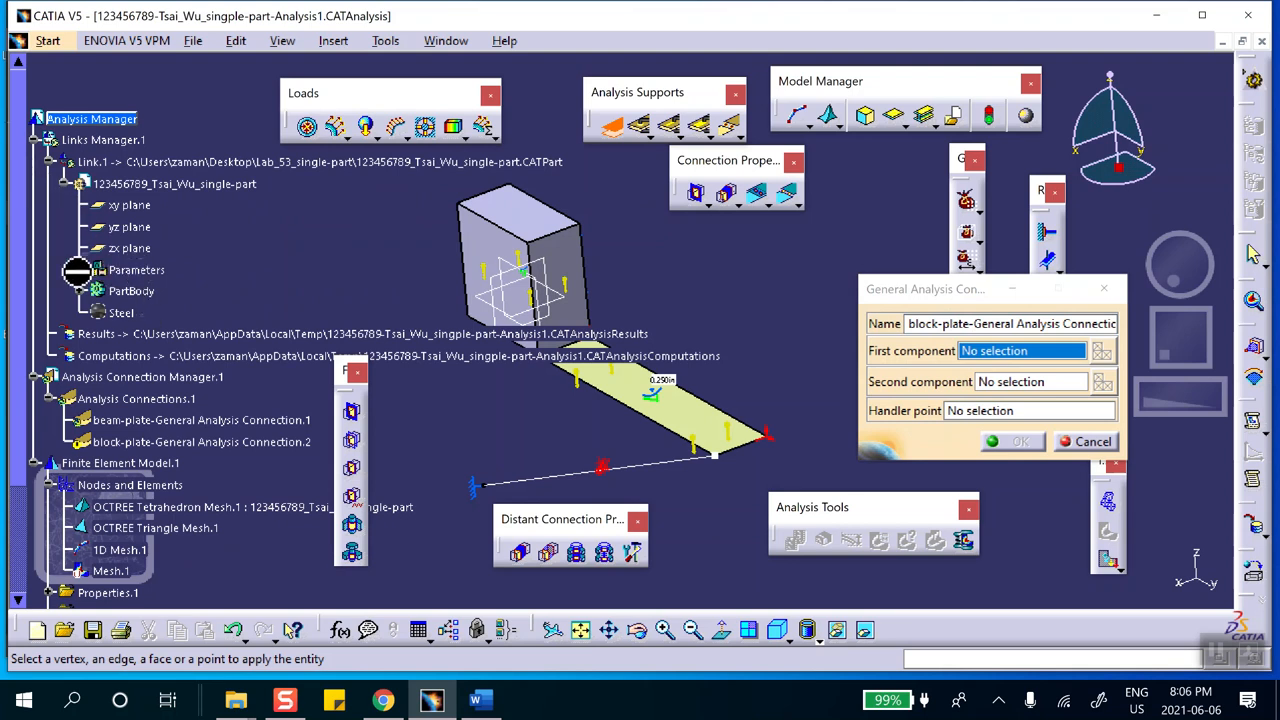
pyautogui.click(80, 270)
pyautogui.click(82, 313)
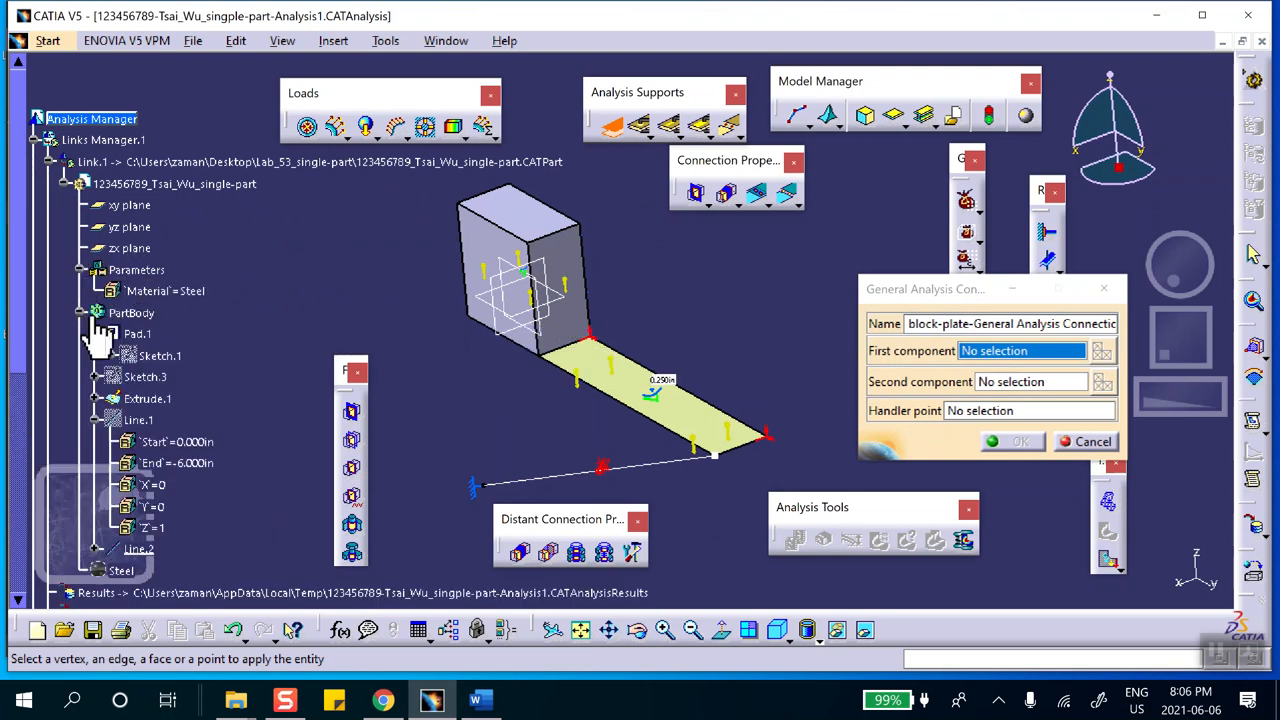
pyautogui.scroll(-1, 197, 322)
pyautogui.click(137, 278)
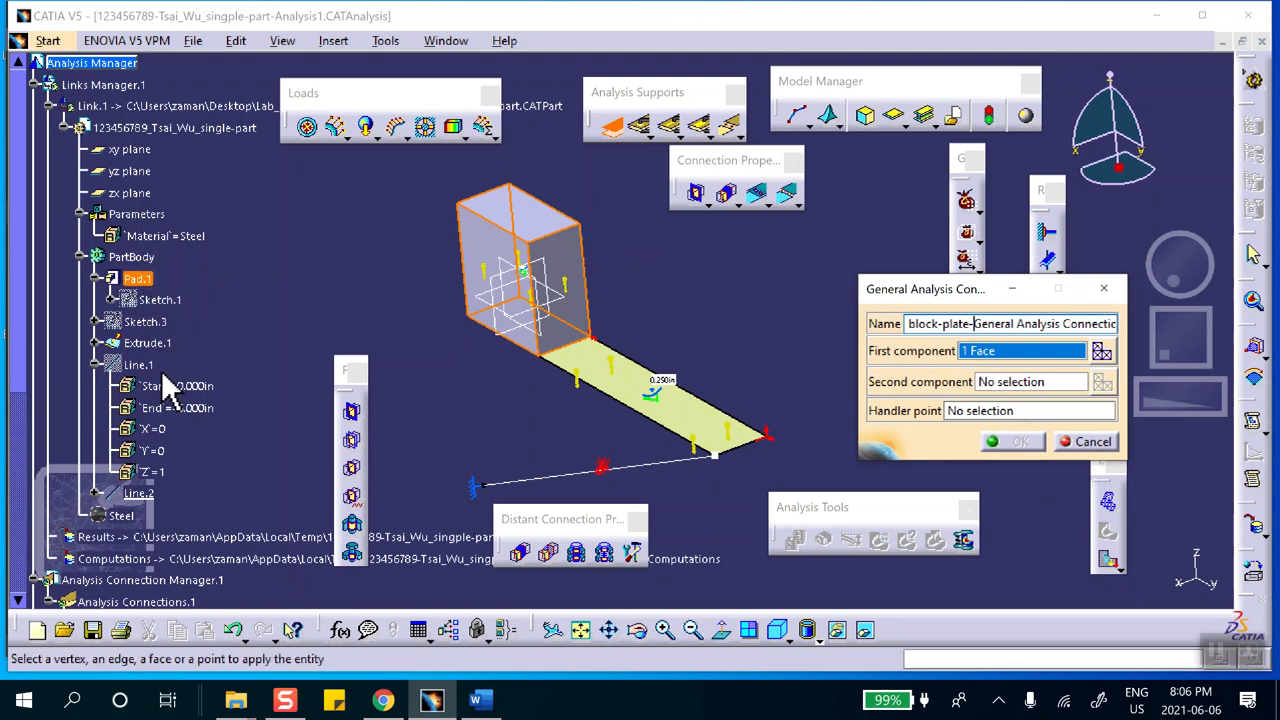
pyautogui.click(158, 282)
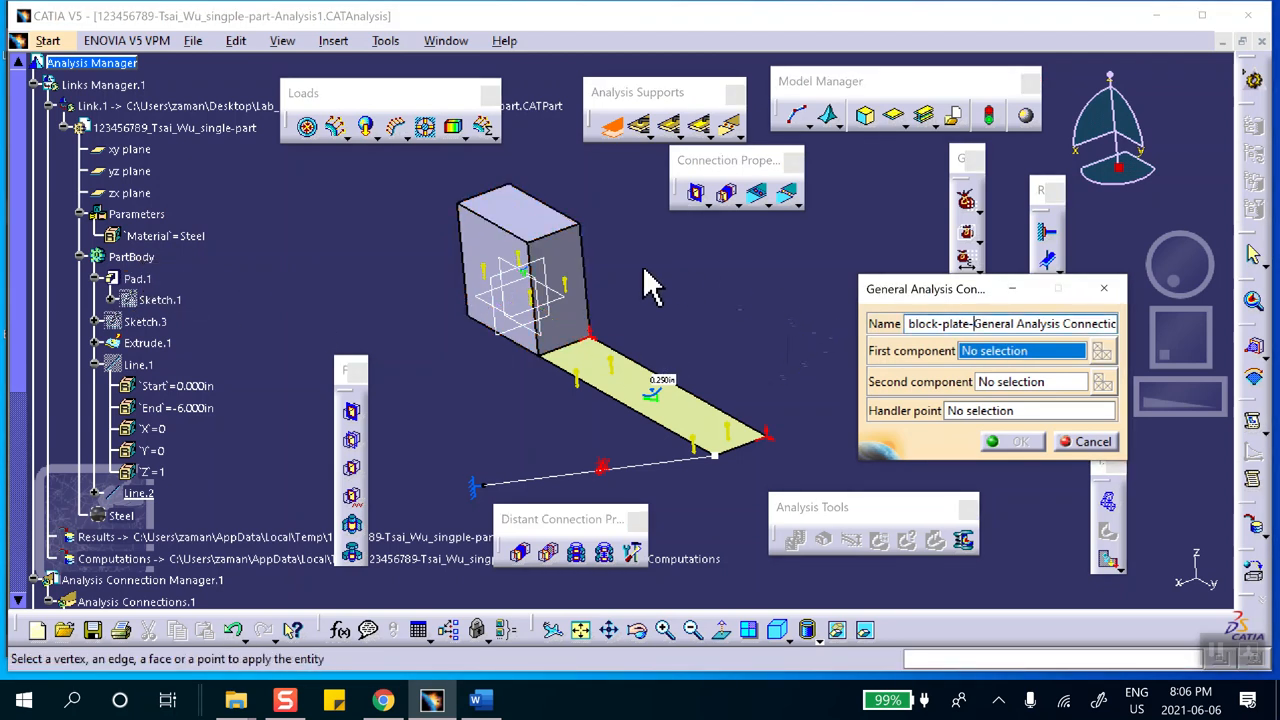
# Step: Connect the block's side face as first component to the plate face as second component, and create the connection
pyautogui.click(571, 266)
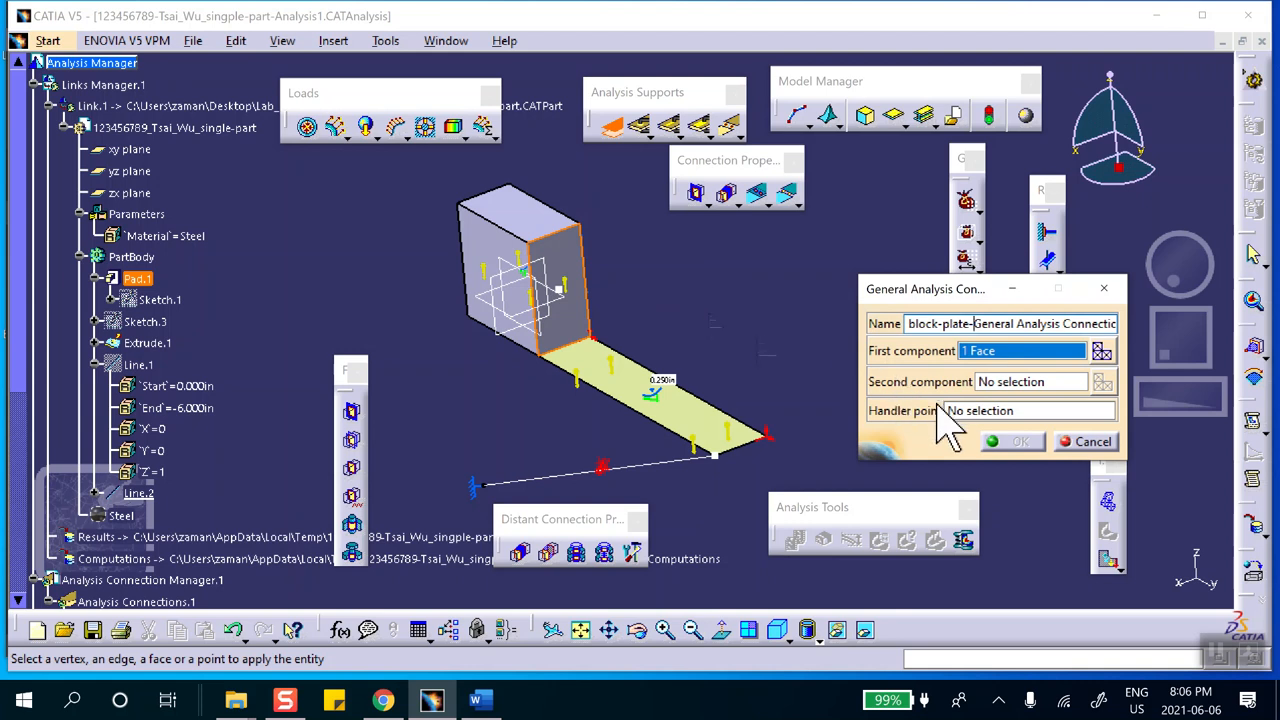
pyautogui.click(1003, 381)
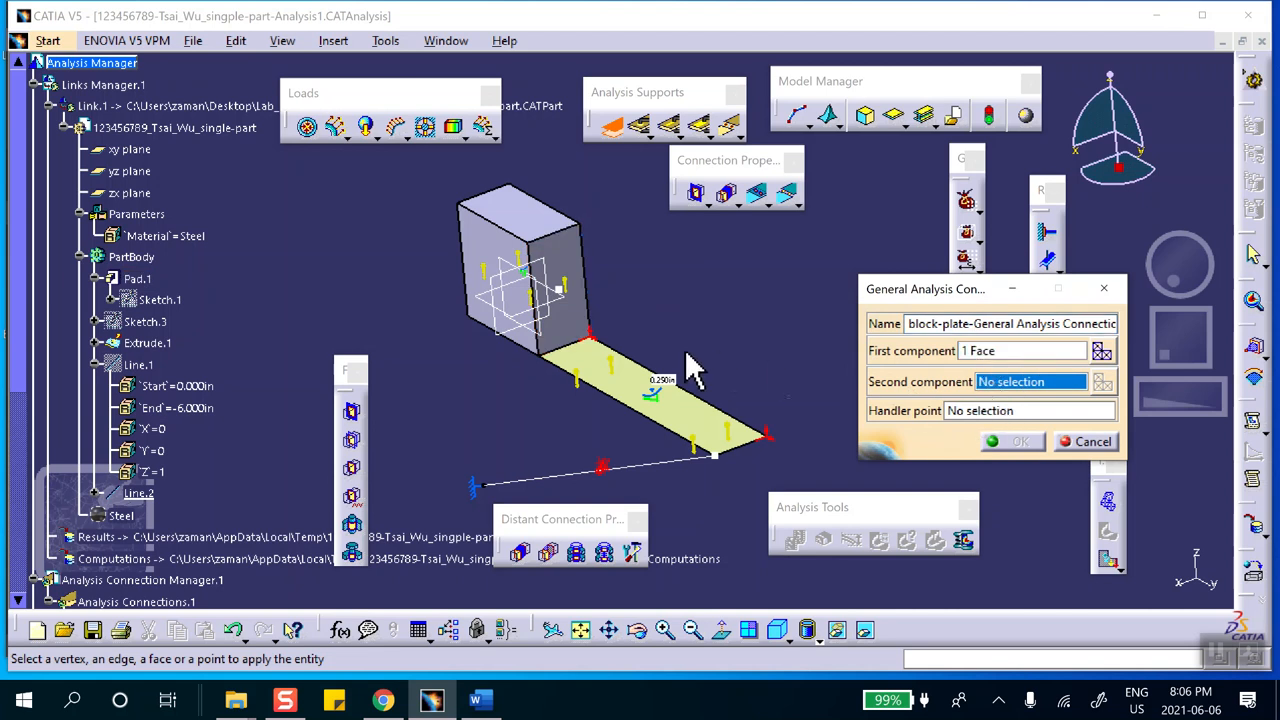
pyautogui.click(598, 370)
pyautogui.moveTo(733, 322); pyautogui.dragTo(652, 336, button='middle')
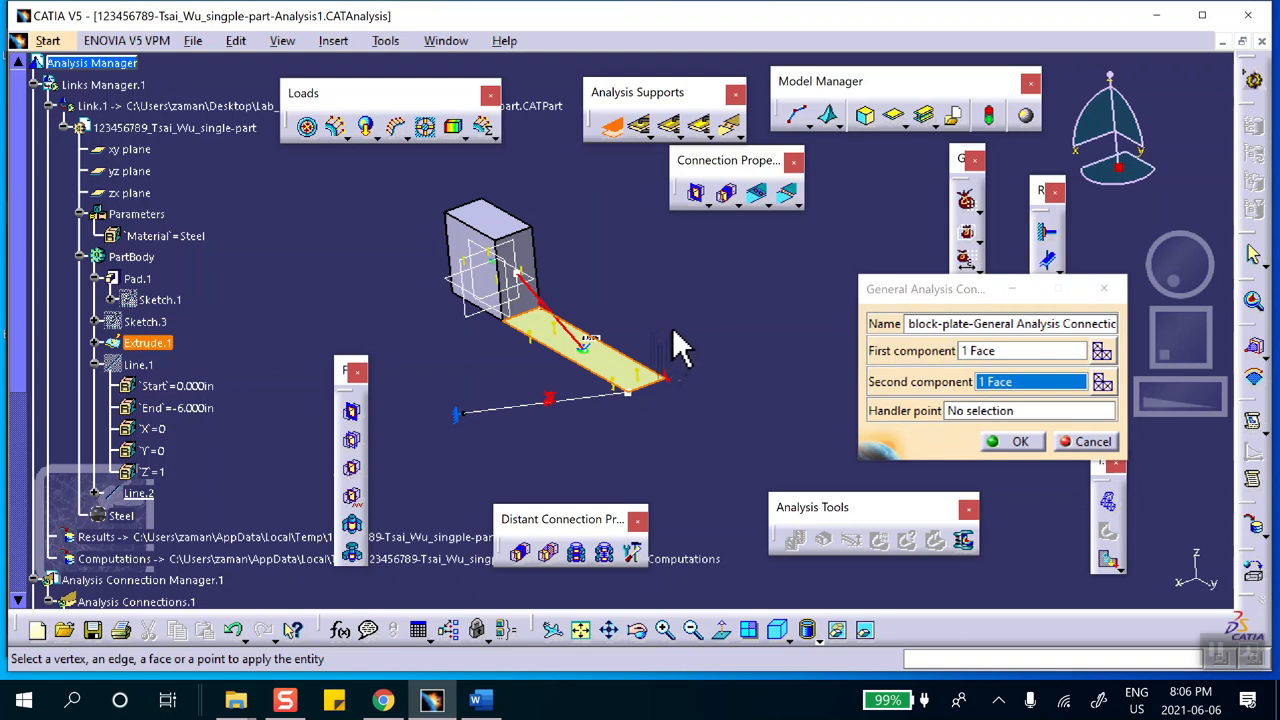
pyautogui.click(1020, 442)
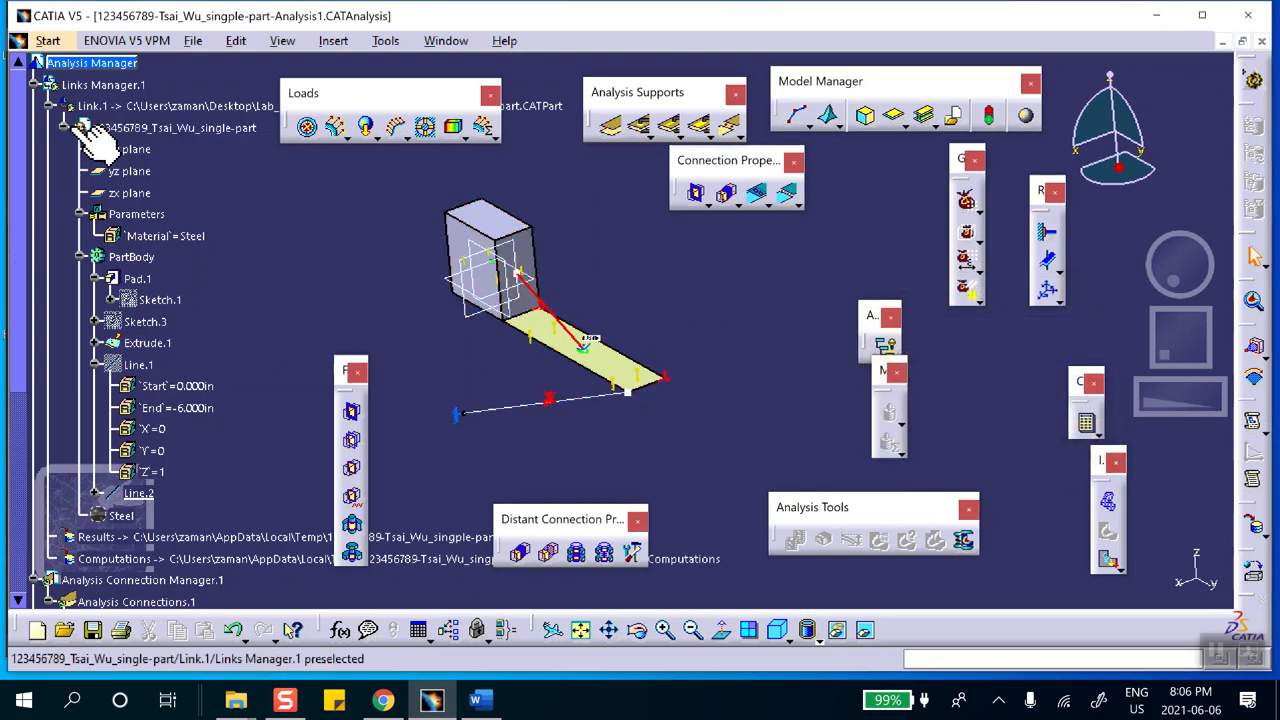
pyautogui.scroll(-3, 150, 320)
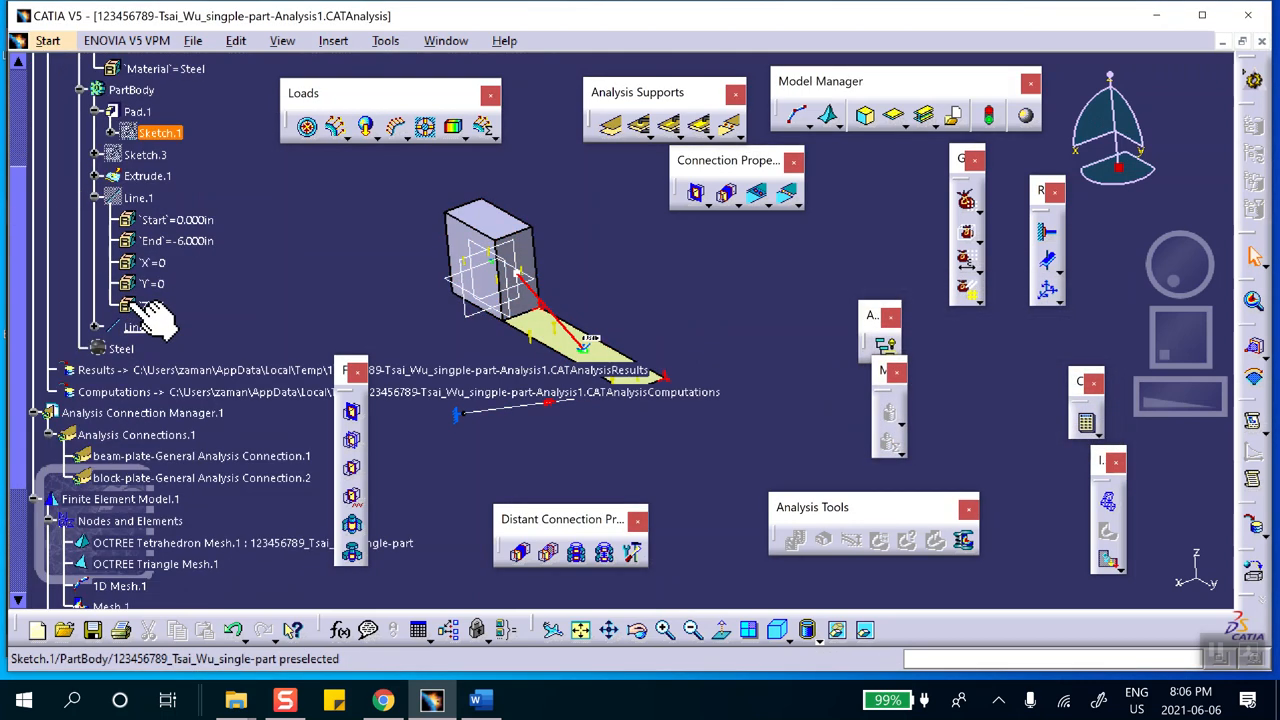
# Step: Create a rigid connection property supported on the beam-plate general analysis connection
pyautogui.scroll(-4, 150, 318)
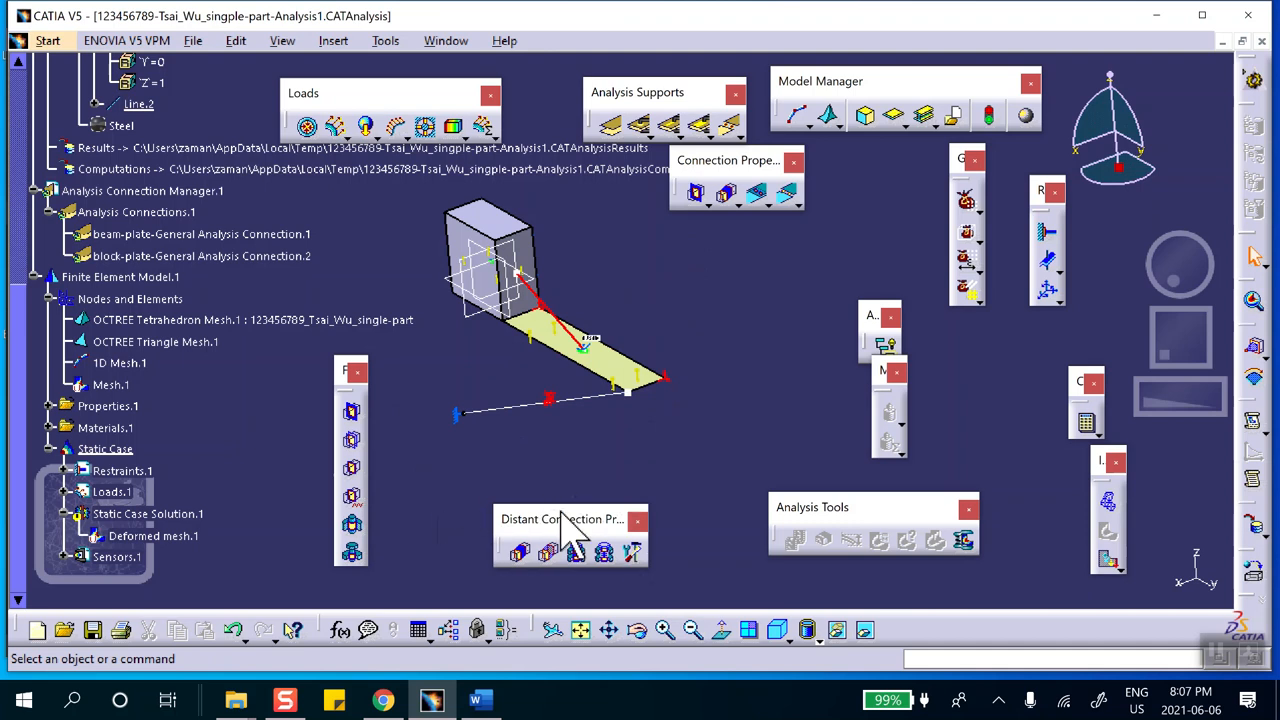
pyautogui.click(521, 556)
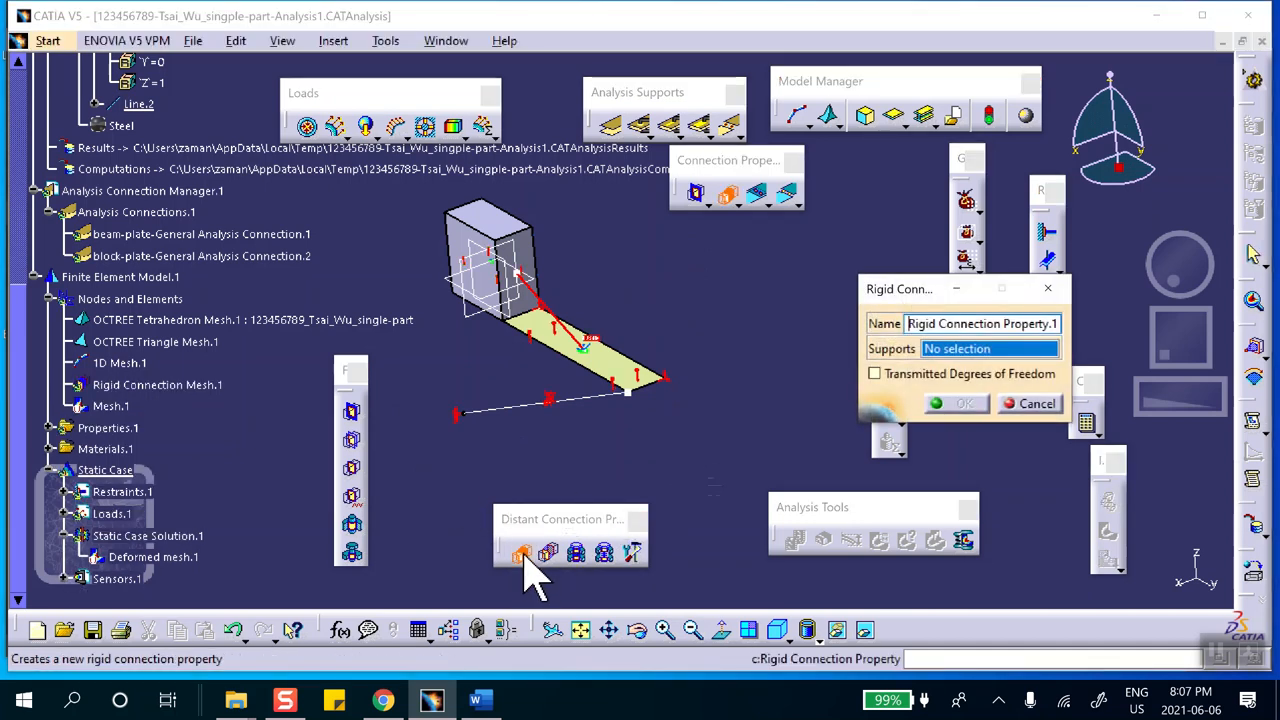
pyautogui.click(190, 236)
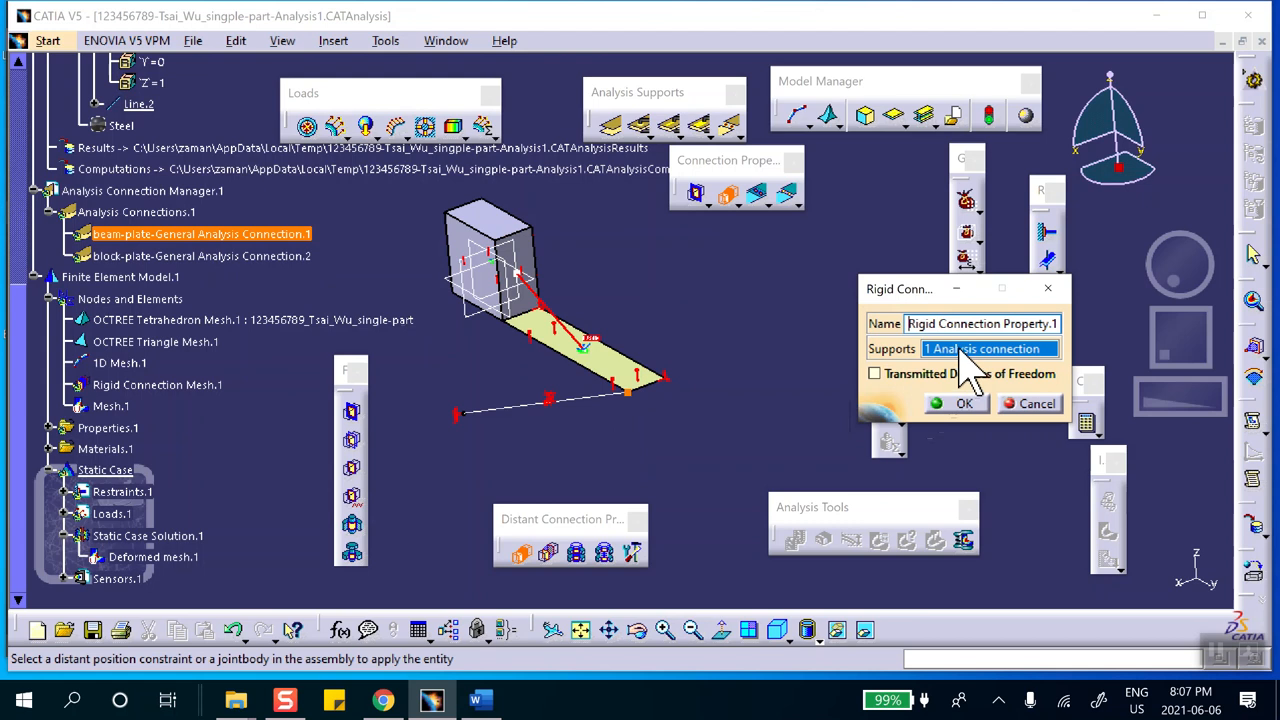
pyautogui.click(960, 403)
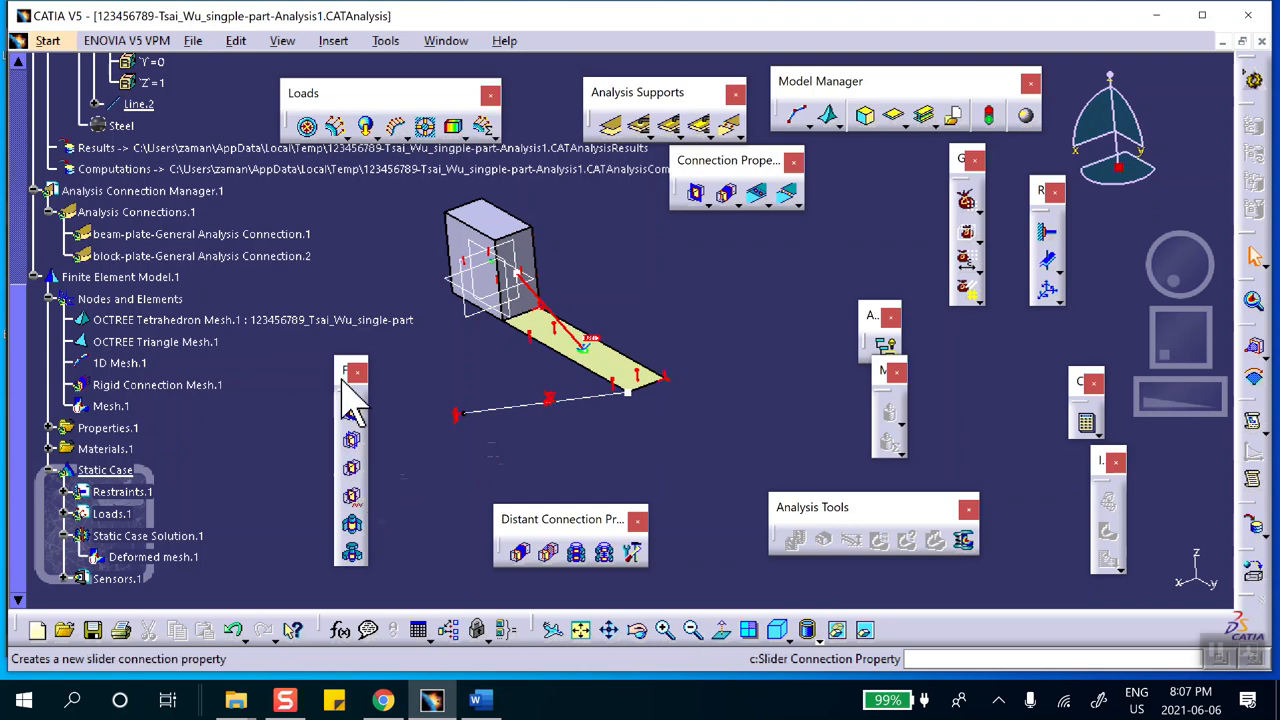
# Step: Create a fastened connection property supported on the block-plate general analysis connection
pyautogui.click(352, 472)
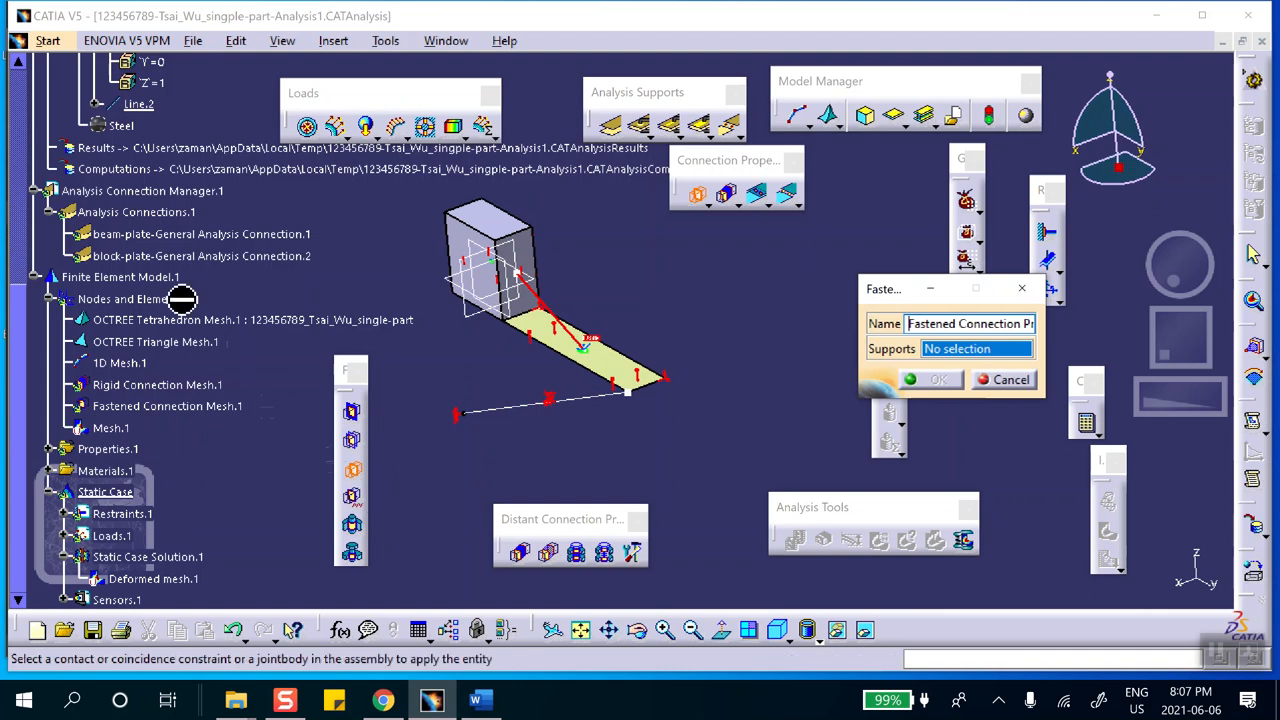
pyautogui.click(200, 257)
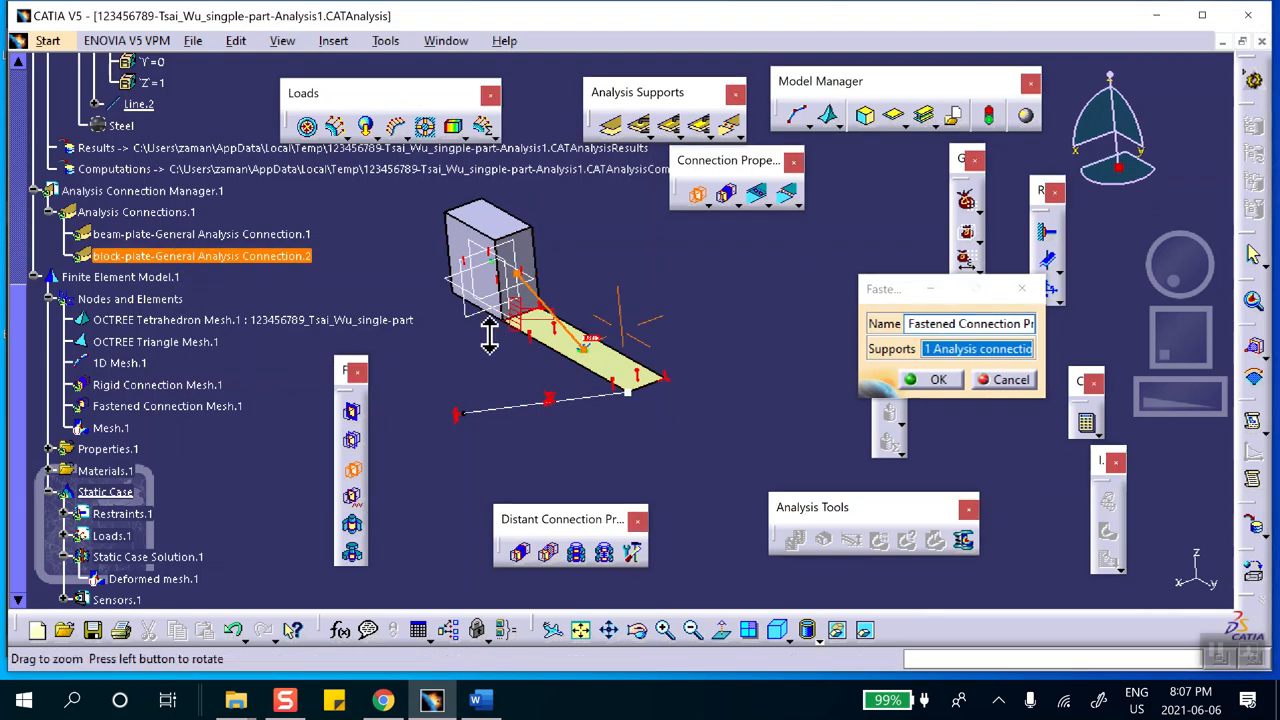
pyautogui.moveTo(489, 336); pyautogui.dragTo(512, 178, button='middle')
pyautogui.moveTo(352, 290); pyautogui.dragTo(440, 474, button='middle')
pyautogui.click(938, 382)
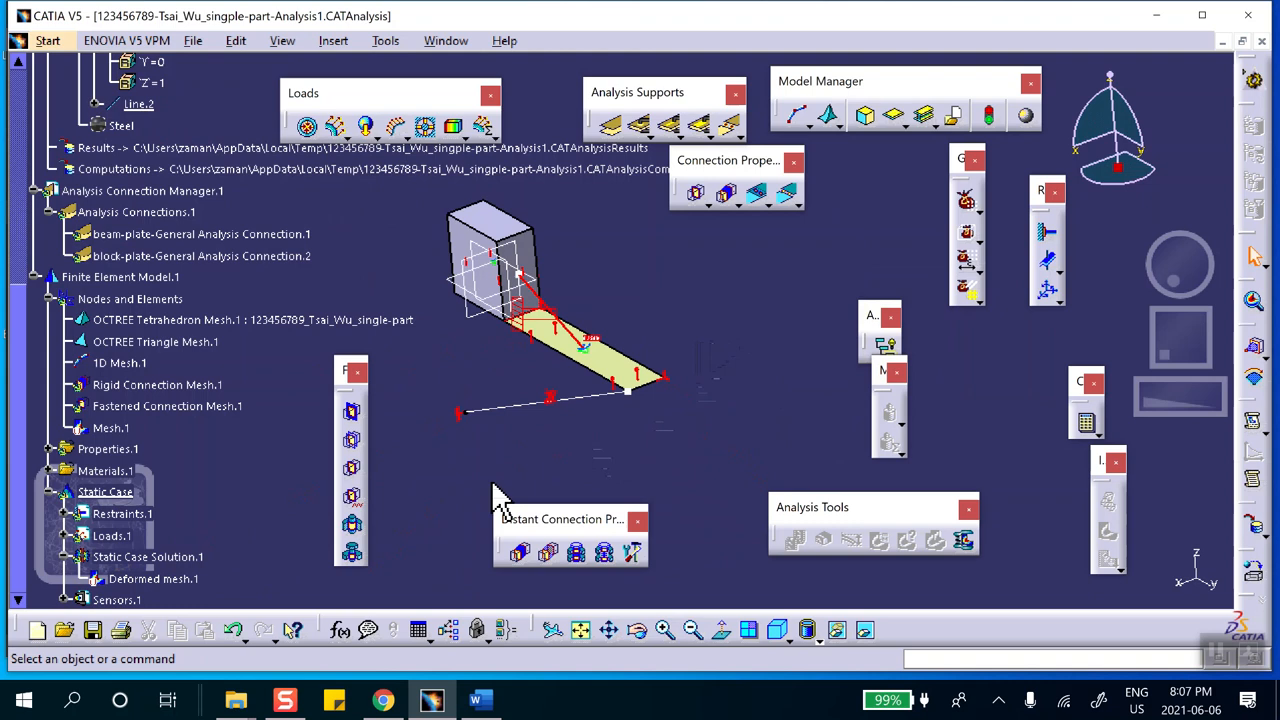
# Step: Save the analysis document, accepting the linked saves, and compute the static case solution
pyautogui.click(92, 629)
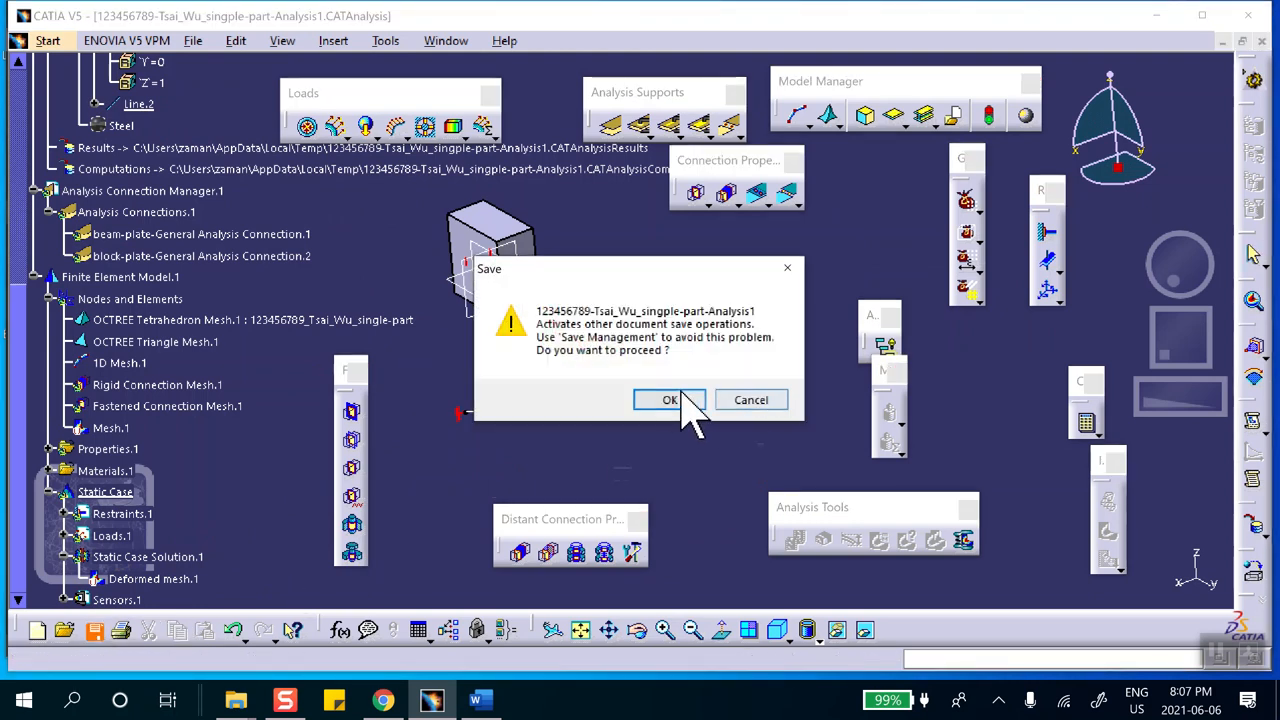
pyautogui.click(670, 400)
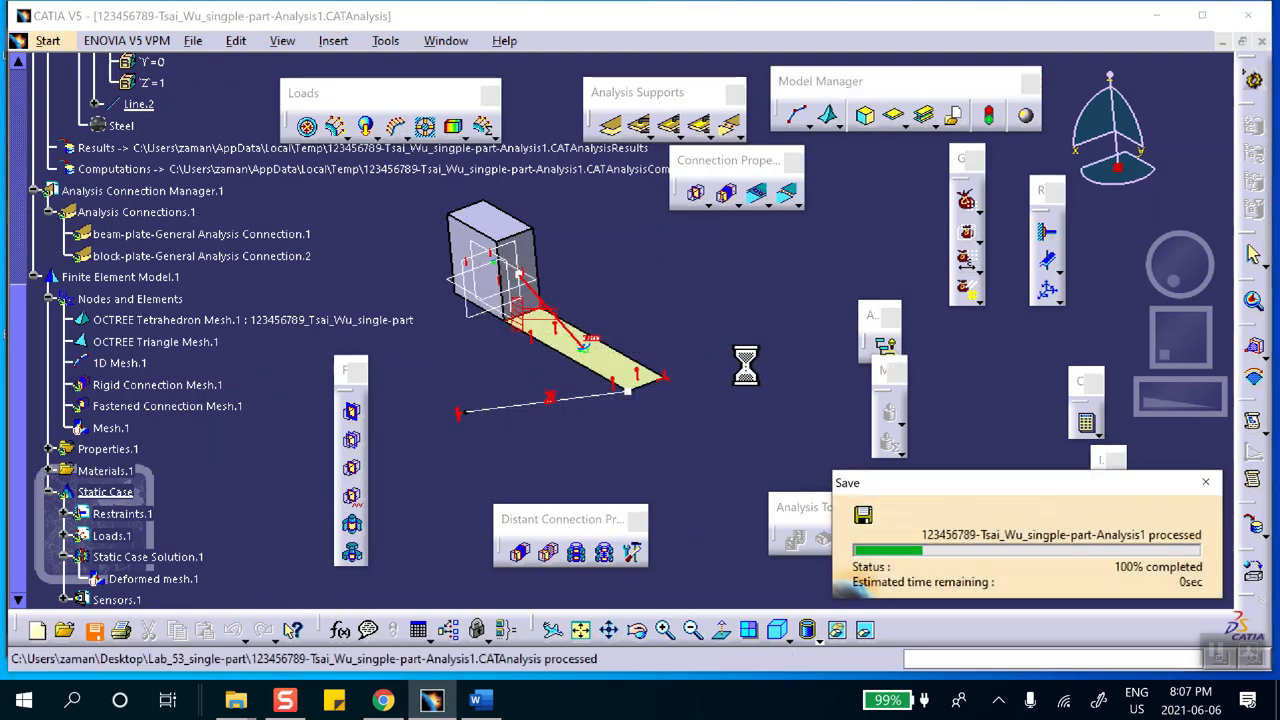
pyautogui.click(1090, 436)
pyautogui.click(1055, 349)
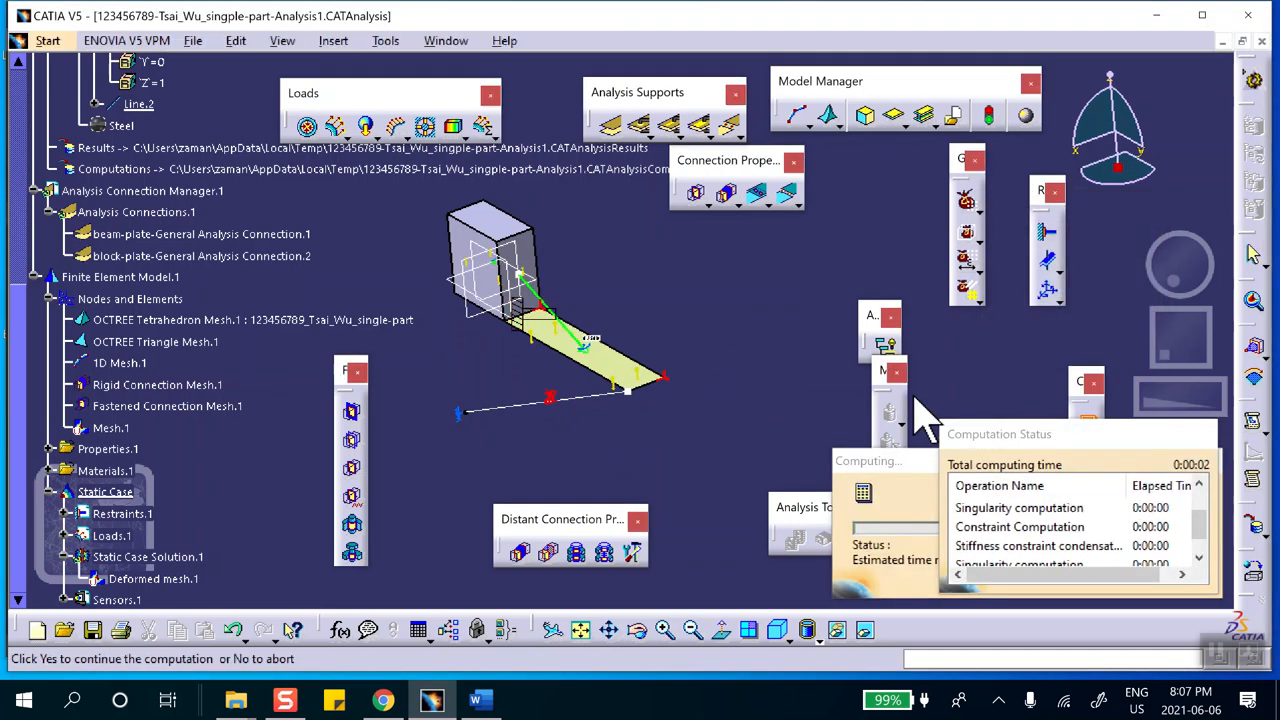
pyautogui.click(500, 426)
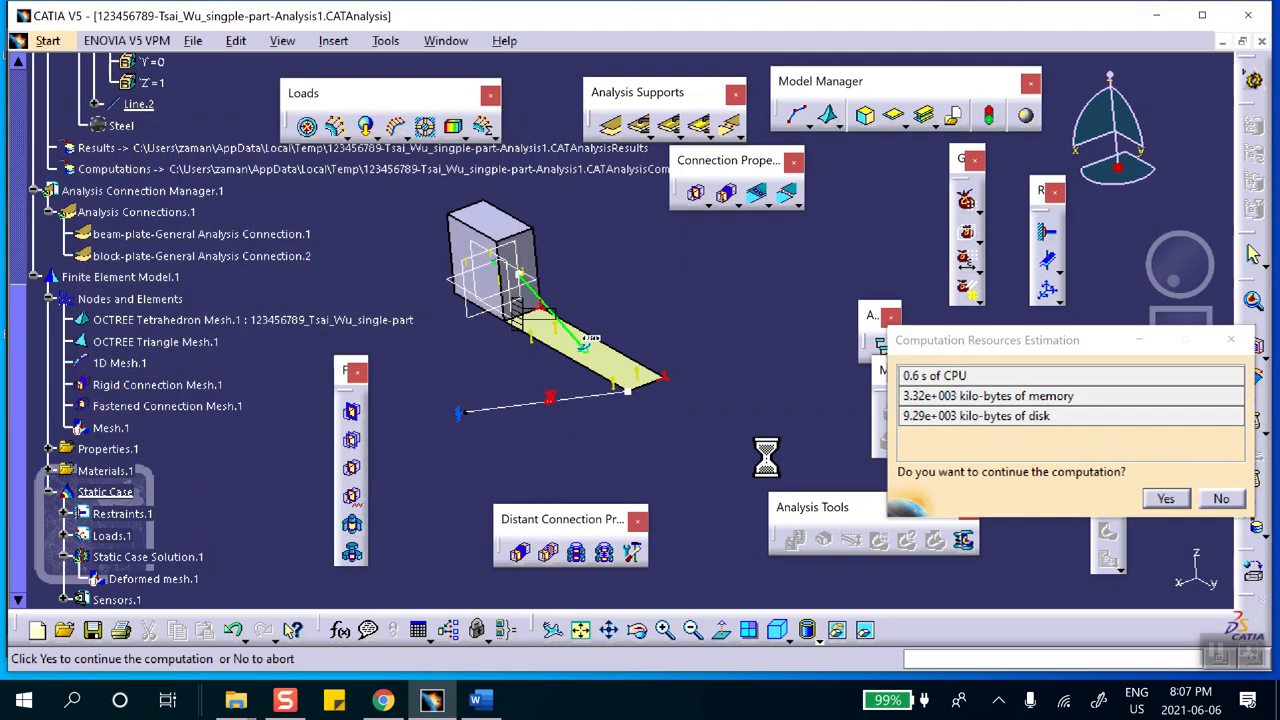
pyautogui.click(1168, 499)
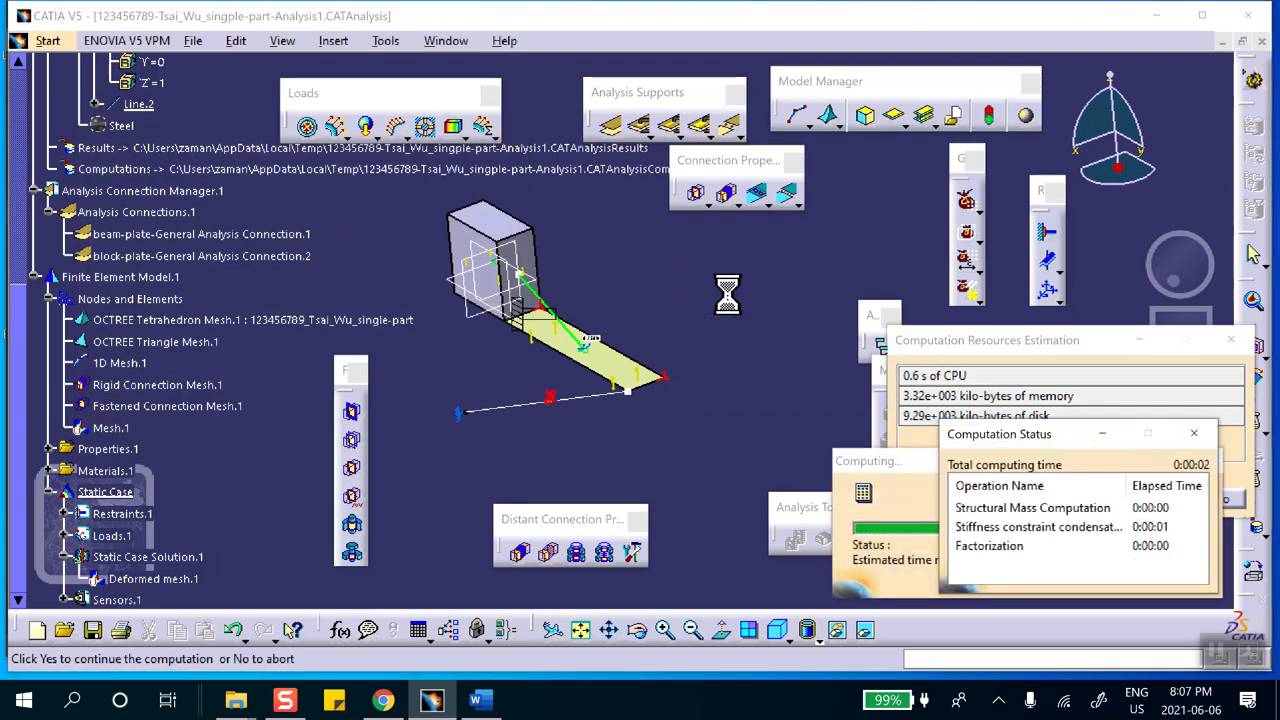
# Step: Generate the deformed mesh image of the static case solution and apply the default amplification factor
pyautogui.moveTo(728, 311); pyautogui.dragTo(760, 314, button='middle')
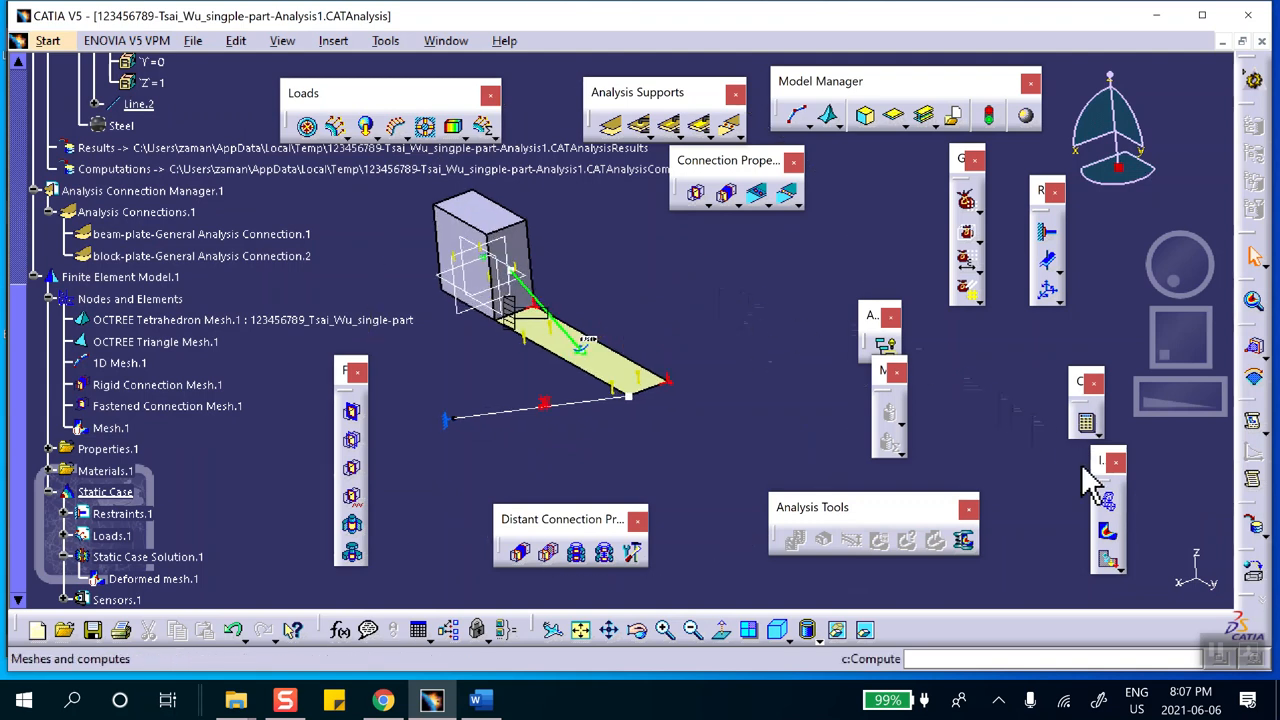
pyautogui.click(1110, 507)
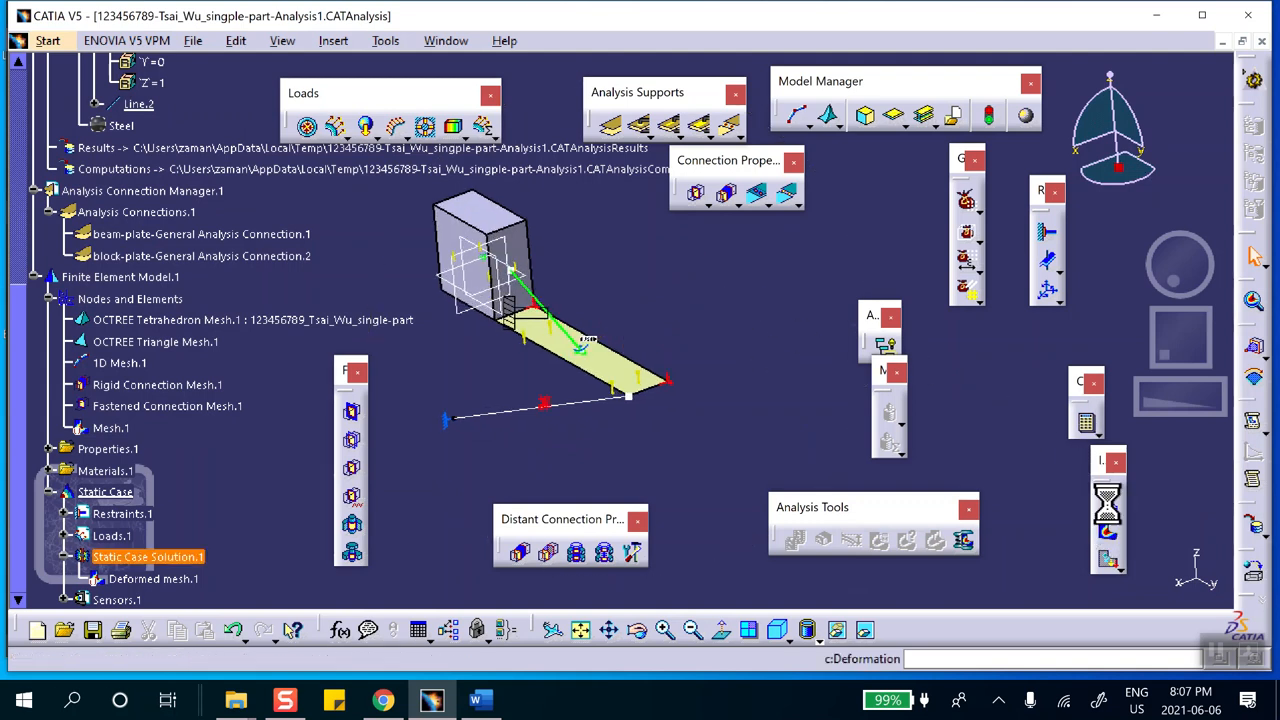
pyautogui.click(849, 540)
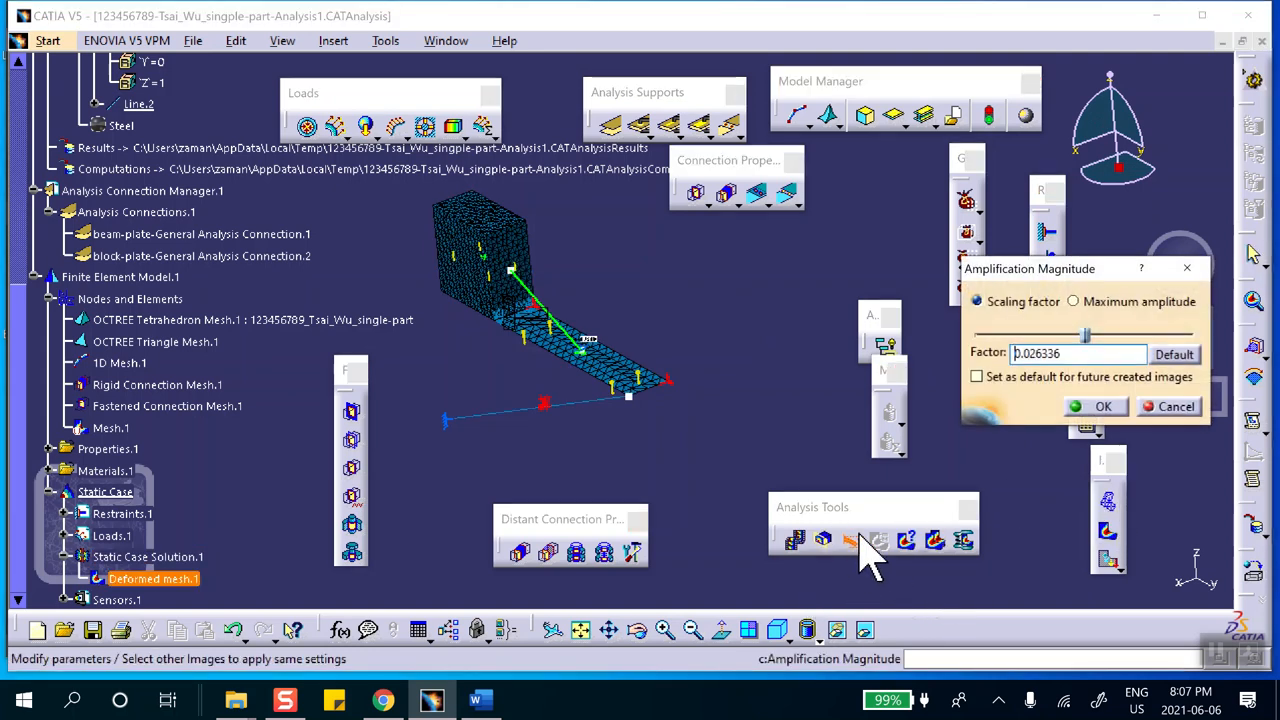
pyautogui.click(1176, 356)
pyautogui.click(1095, 406)
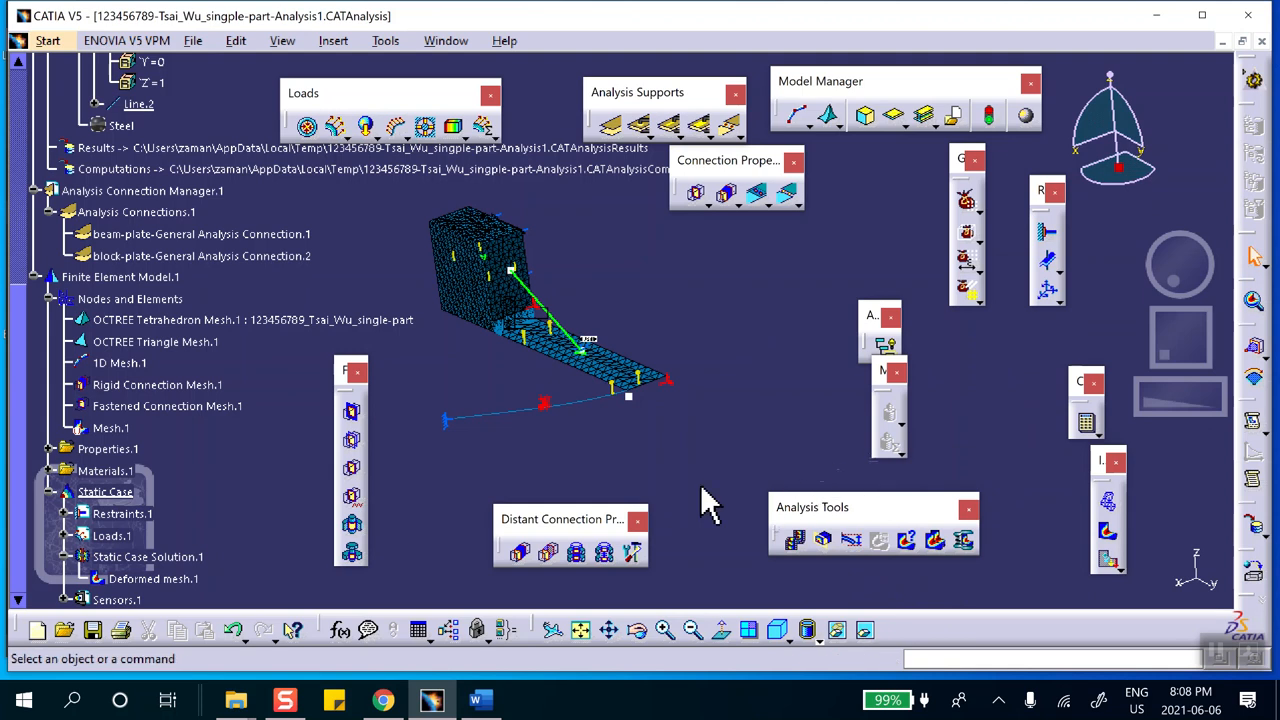
# Step: Animate the deformed mesh, view its motion from the side, and close the animation
pyautogui.click(797, 541)
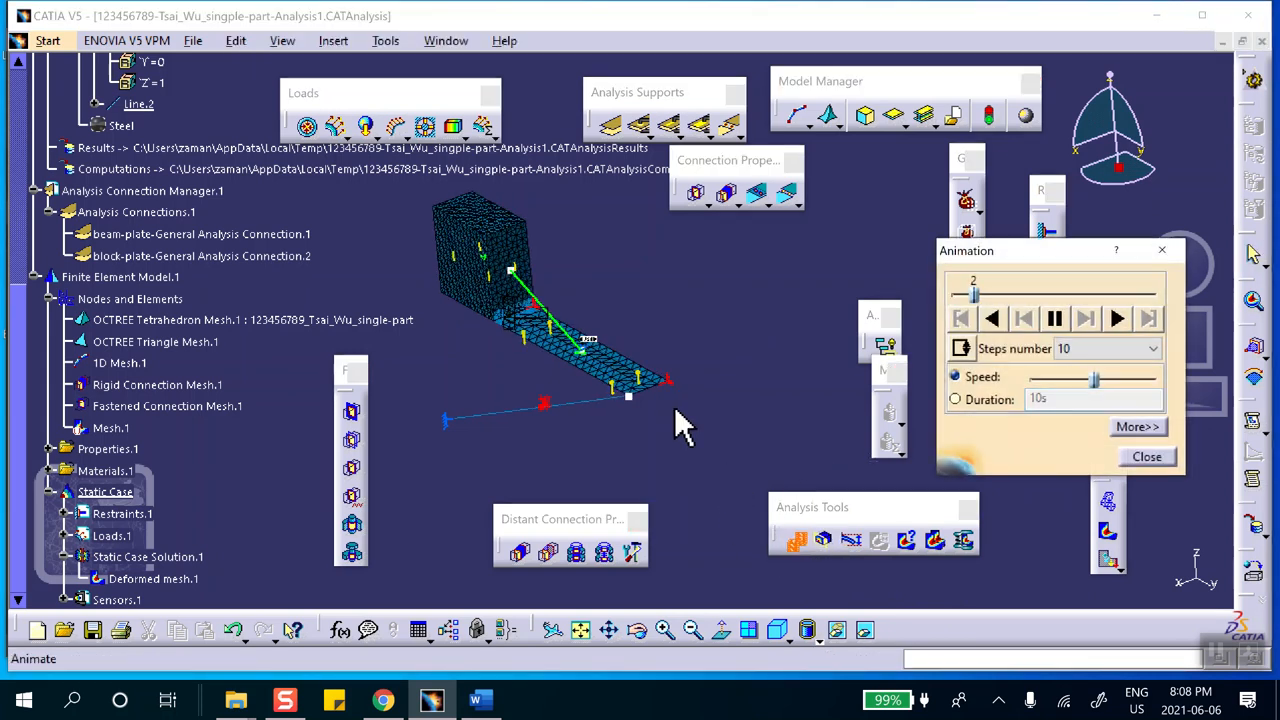
pyautogui.moveTo(508, 414)
pyautogui.mouseDown(button='middle')
pyautogui.moveTo(523, 420)
pyautogui.moveTo(634, 337)
pyautogui.moveTo(548, 365)
pyautogui.moveTo(443, 366)
pyautogui.moveTo(491, 414)
pyautogui.moveTo(500, 390)
pyautogui.mouseUp(button='middle')
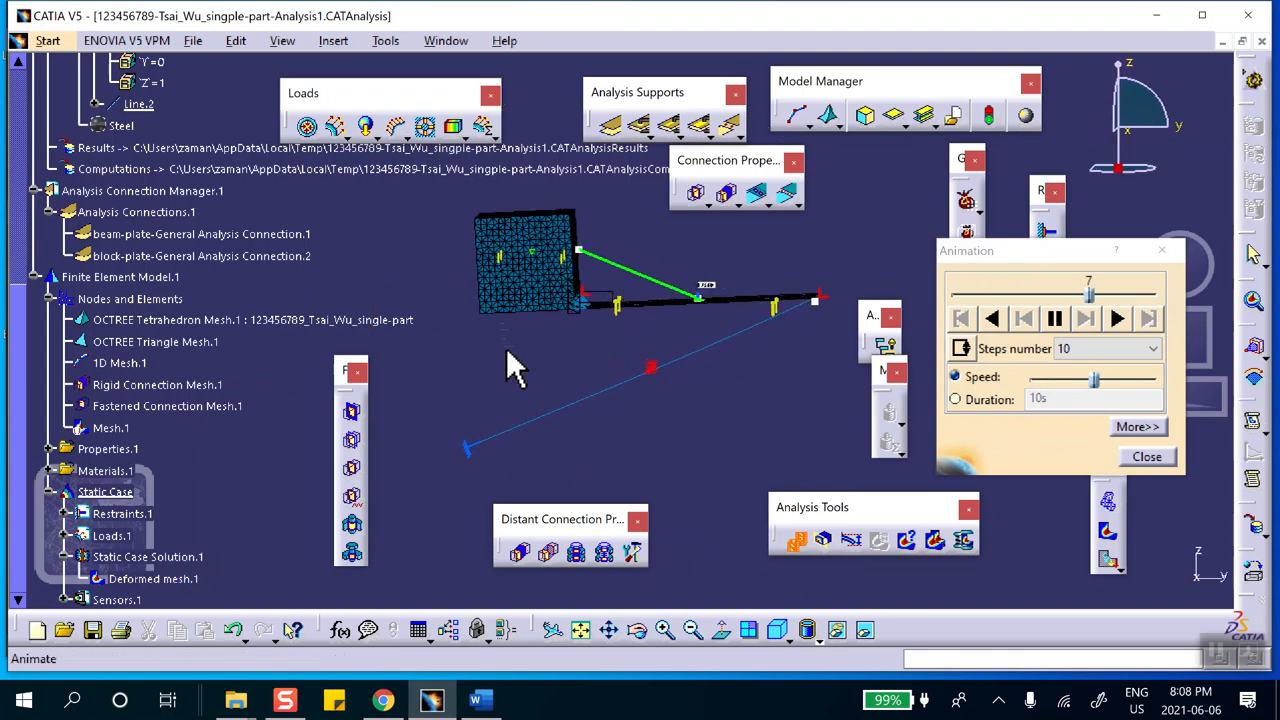
pyautogui.click(1150, 457)
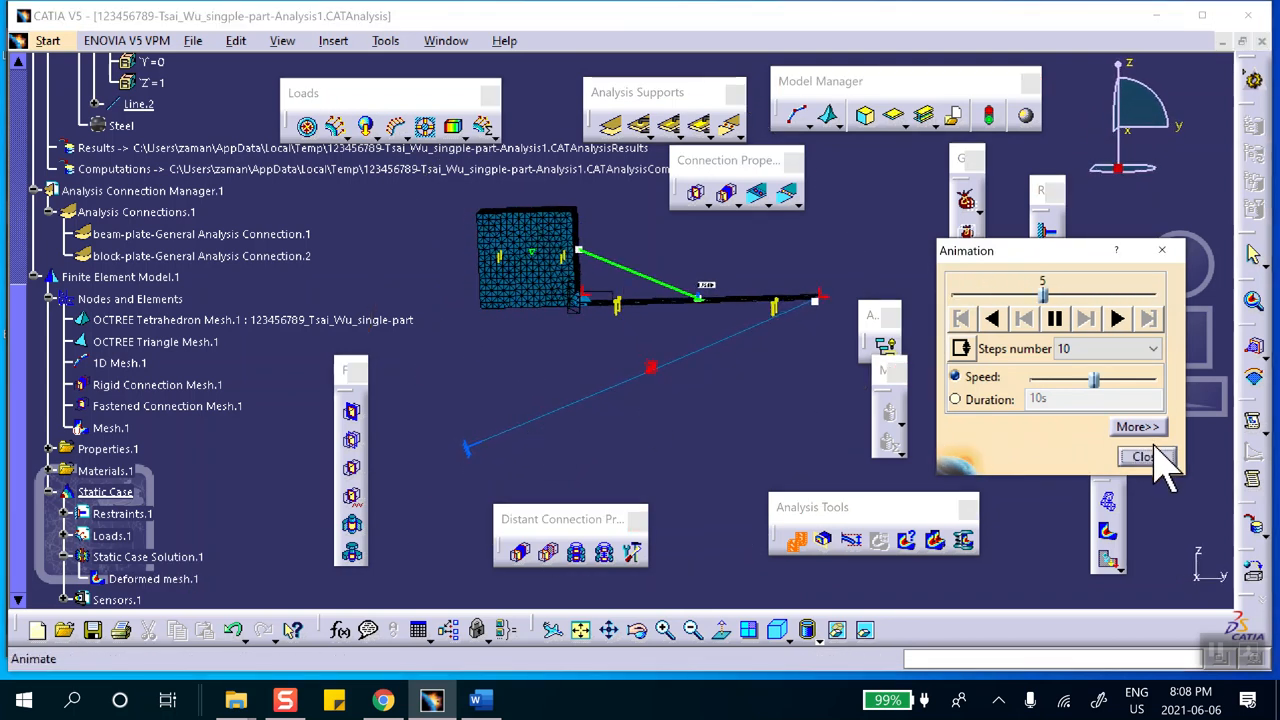
pyautogui.click(1145, 457)
pyautogui.moveTo(803, 426); pyautogui.dragTo(1003, 403, button='middle')
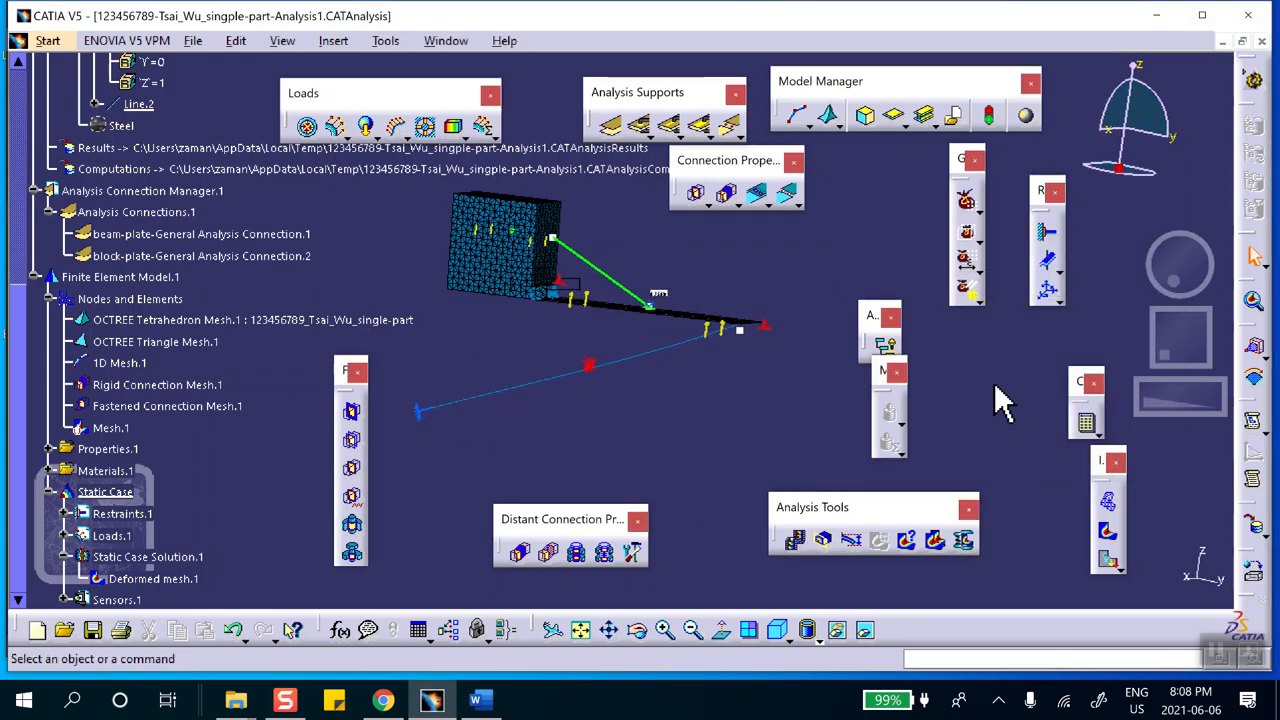
# Step: Generate the translational displacement vector image and the nodal von Mises stress image of the static case solution
pyautogui.click(1107, 558)
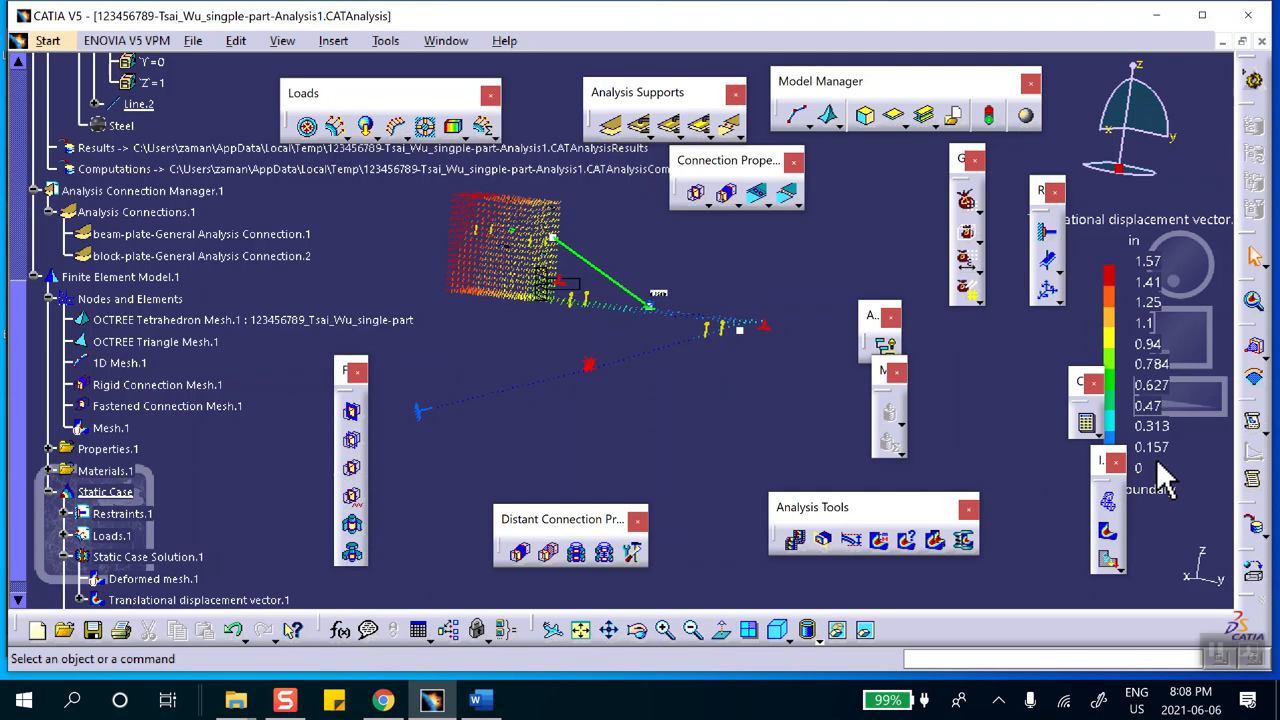
pyautogui.click(1108, 558)
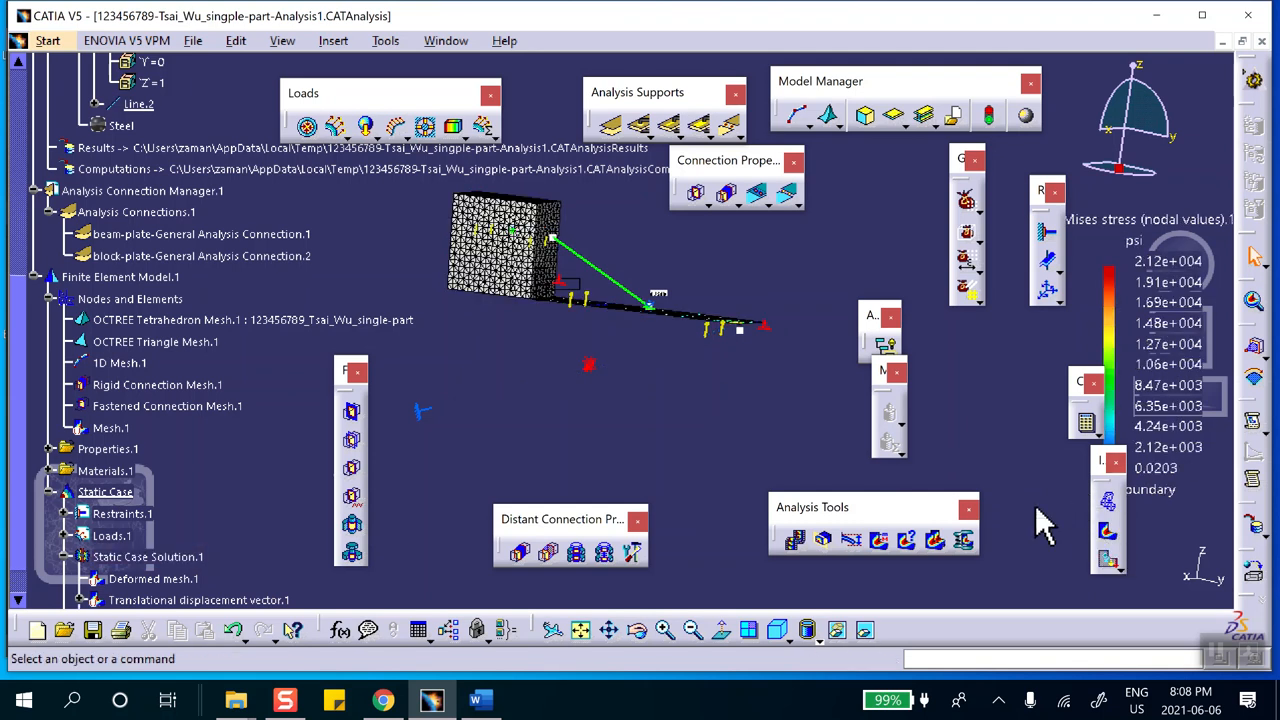
# Step: Render the model in shading with material and inspect the von Mises stress at the plate's outer corner
pyautogui.click(810, 640)
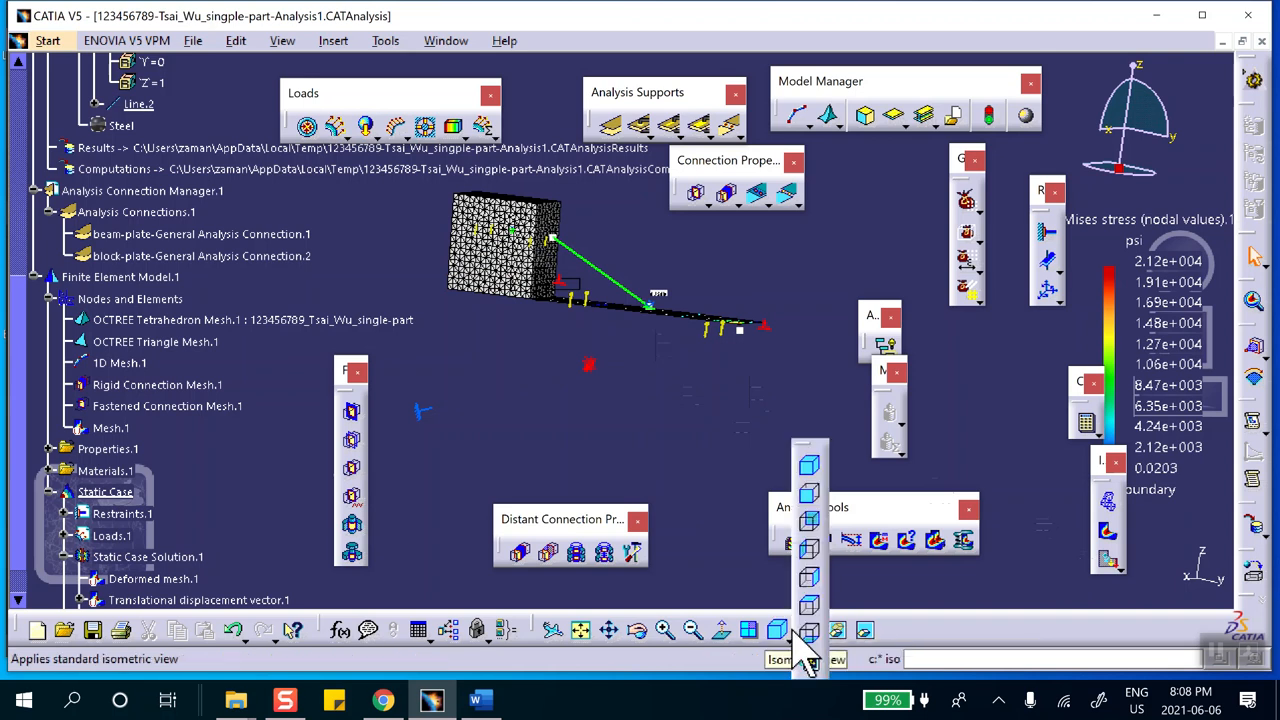
pyautogui.click(820, 632)
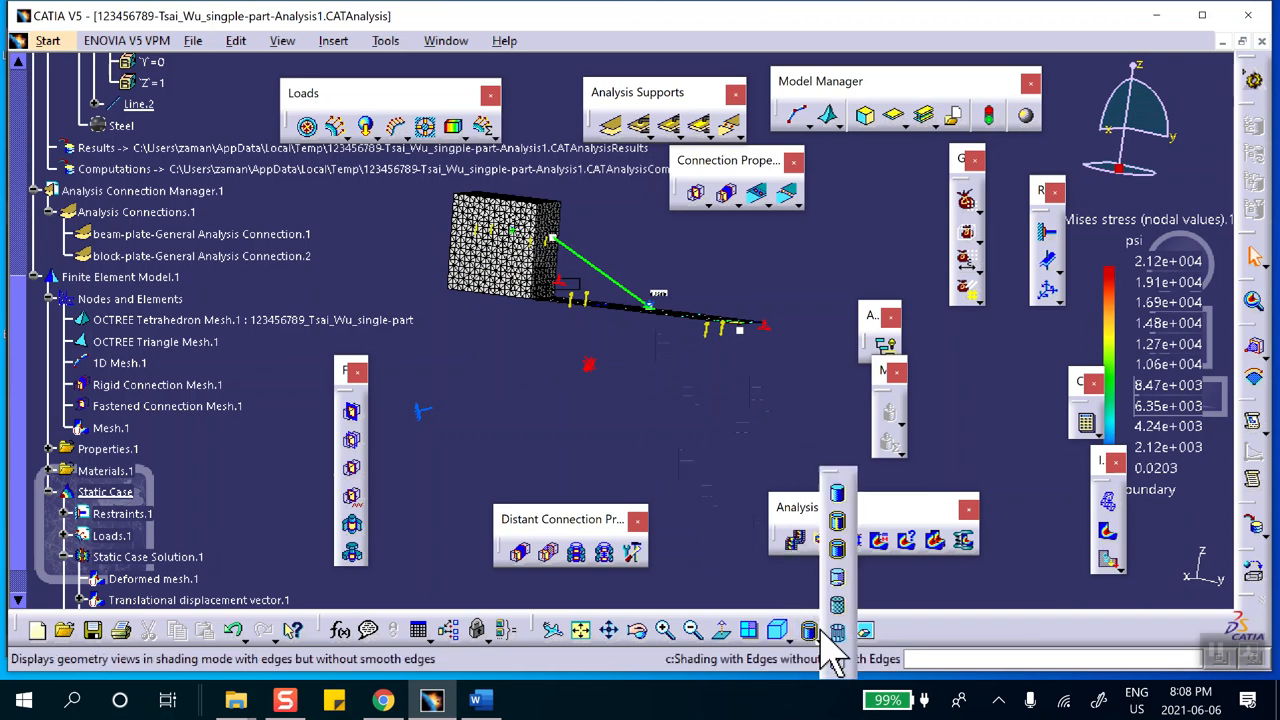
pyautogui.click(840, 605)
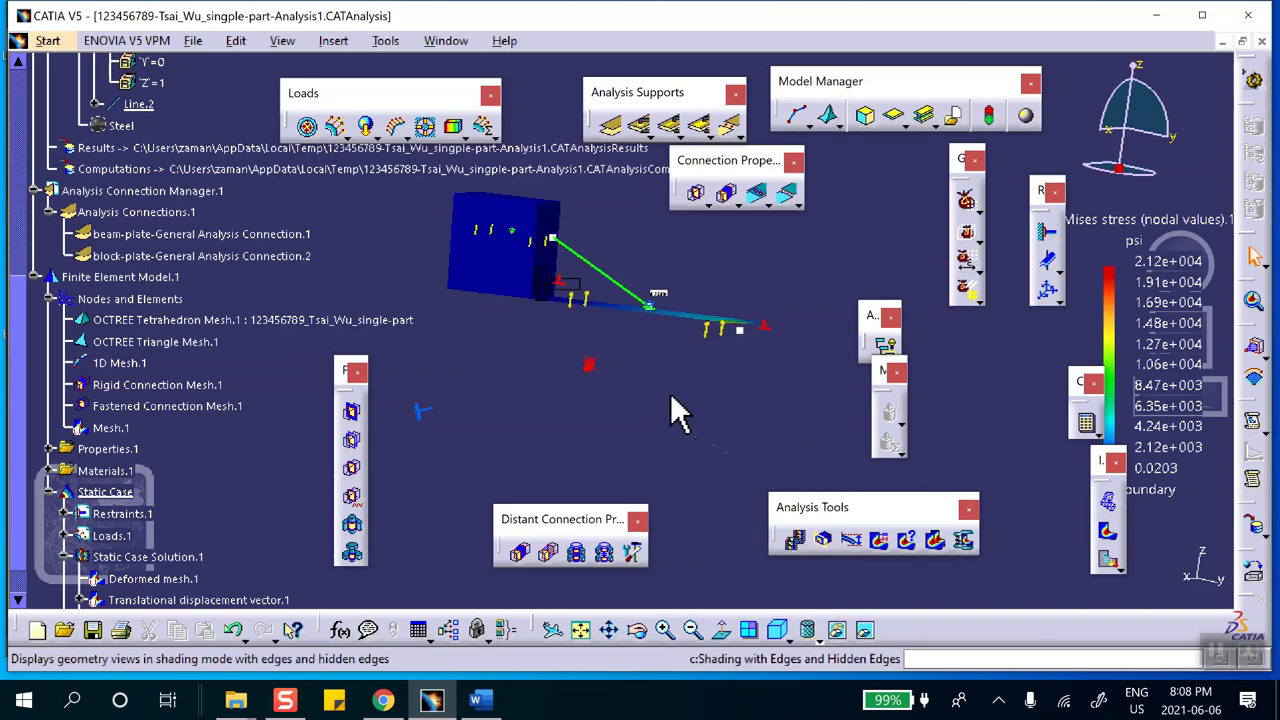
pyautogui.moveTo(643, 366)
pyautogui.mouseDown(button='middle')
pyautogui.moveTo(571, 449)
pyautogui.moveTo(574, 343)
pyautogui.moveTo(717, 403)
pyautogui.moveTo(710, 388)
pyautogui.moveTo(709, 449)
pyautogui.mouseUp(button='middle')
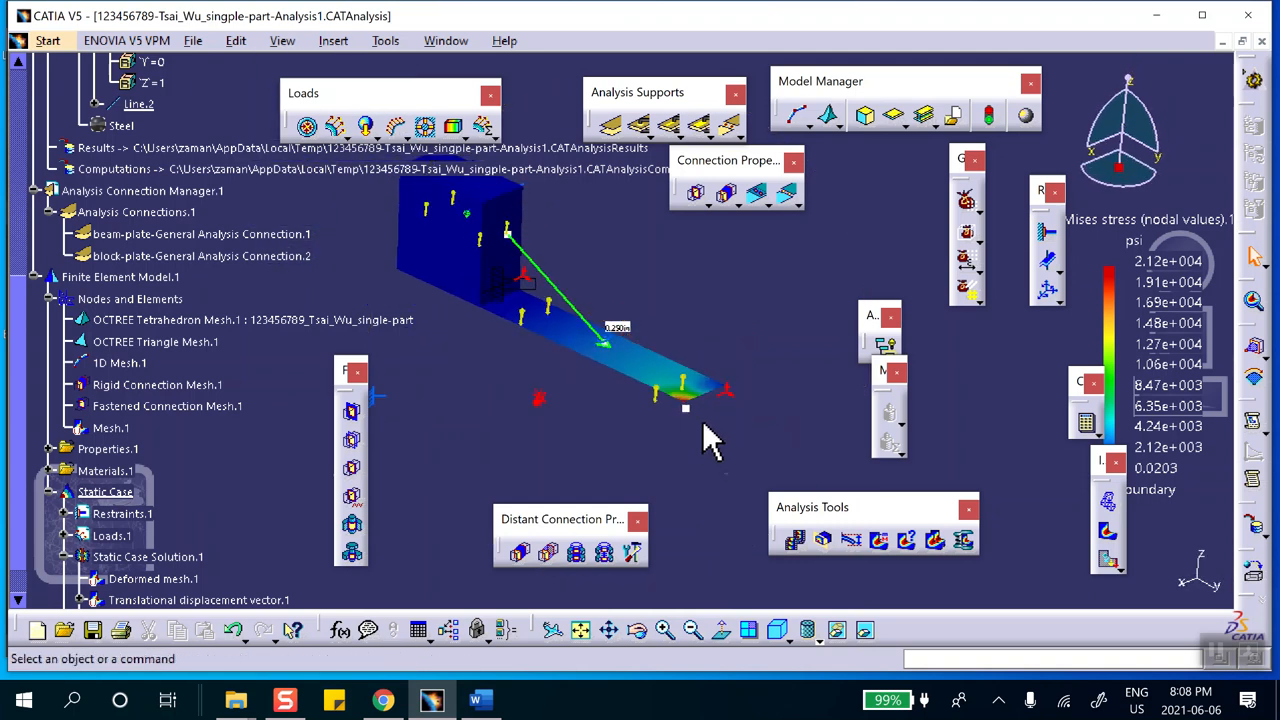
pyautogui.moveTo(686, 405); pyautogui.dragTo(683, 332, button='middle')
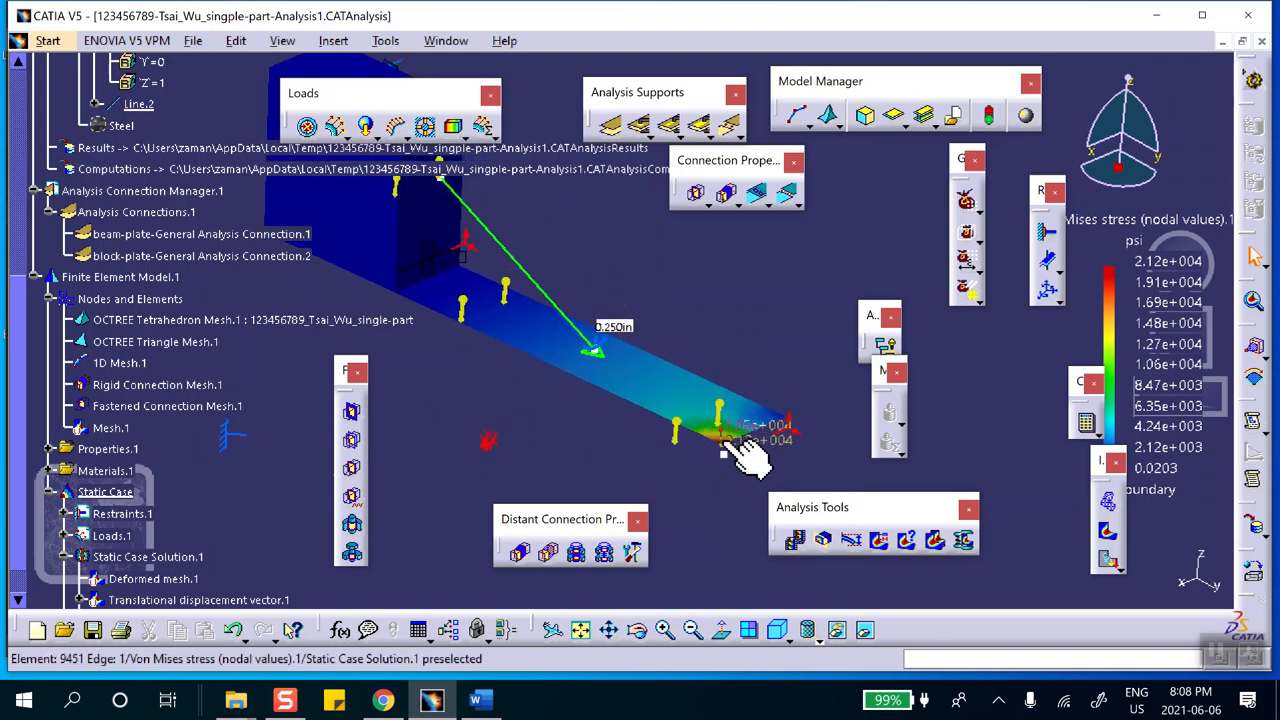
pyautogui.moveTo(463, 346); pyautogui.dragTo(487, 440, button='middle')
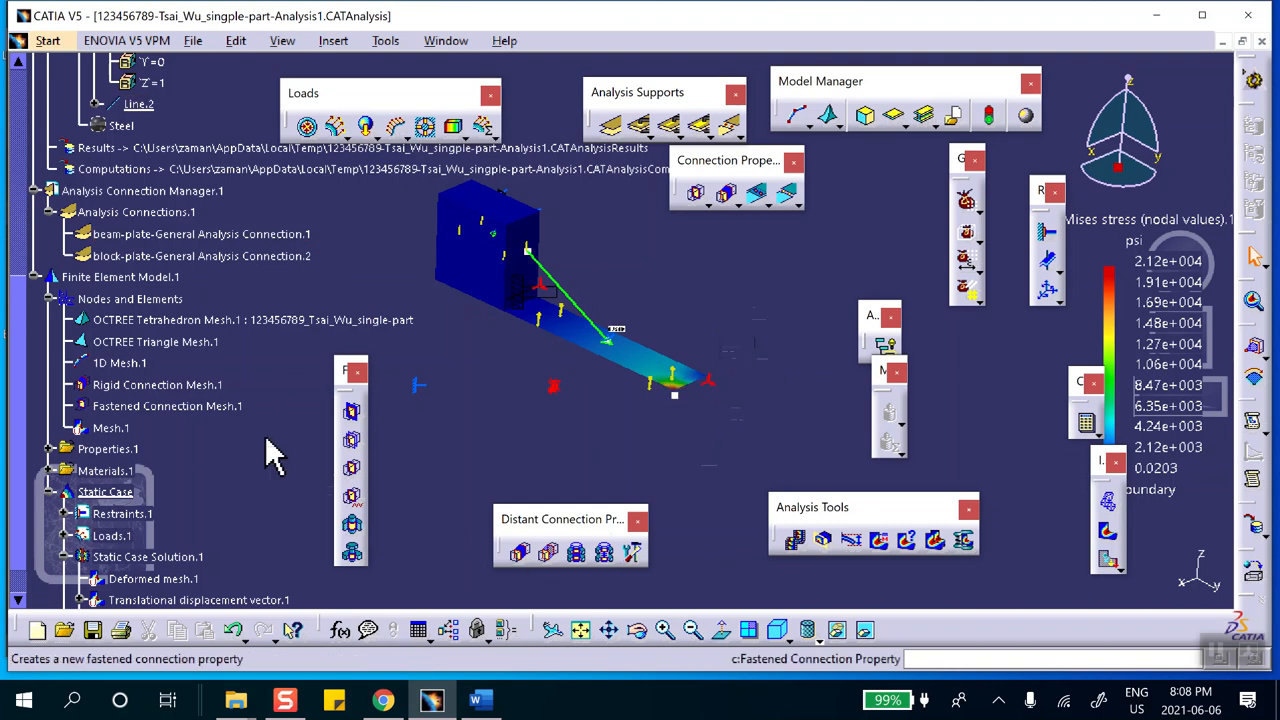
# Step: Save the analysis and deactivate the nodal von Mises stress image under the static case solution
pyautogui.scroll(-5, 200, 405)
pyautogui.rightClick(258, 352)
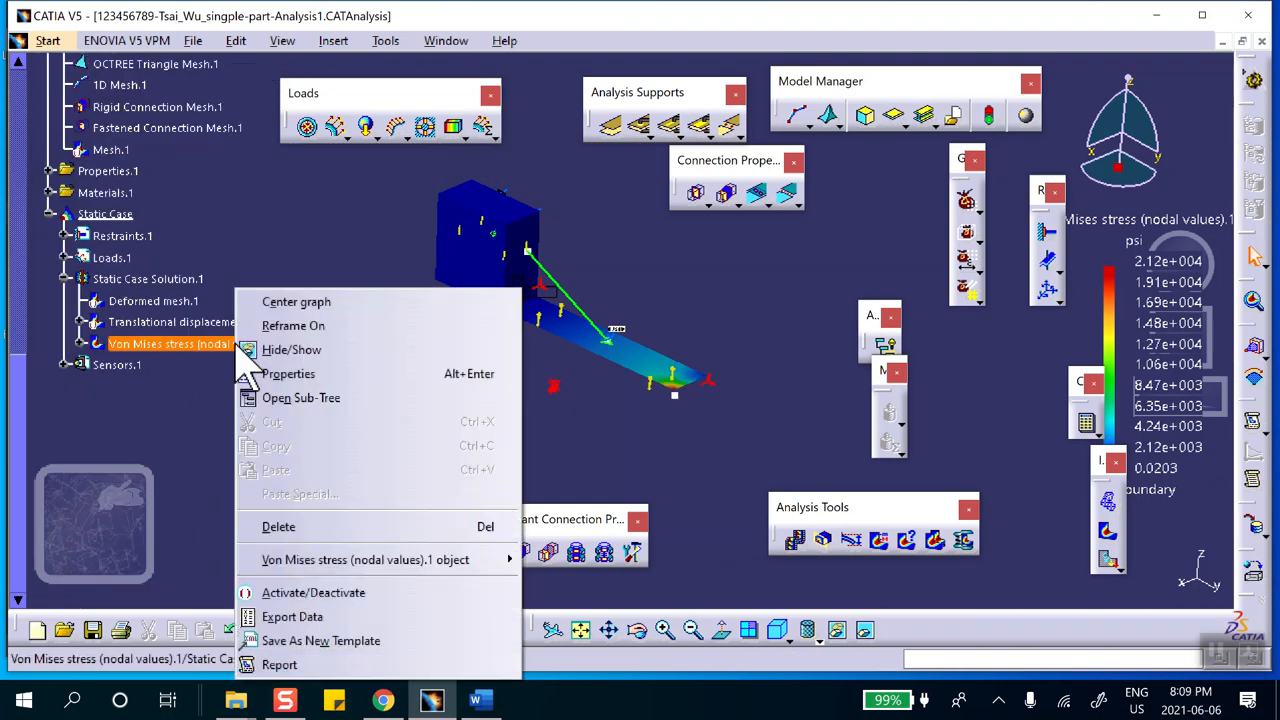
pyautogui.click(697, 312)
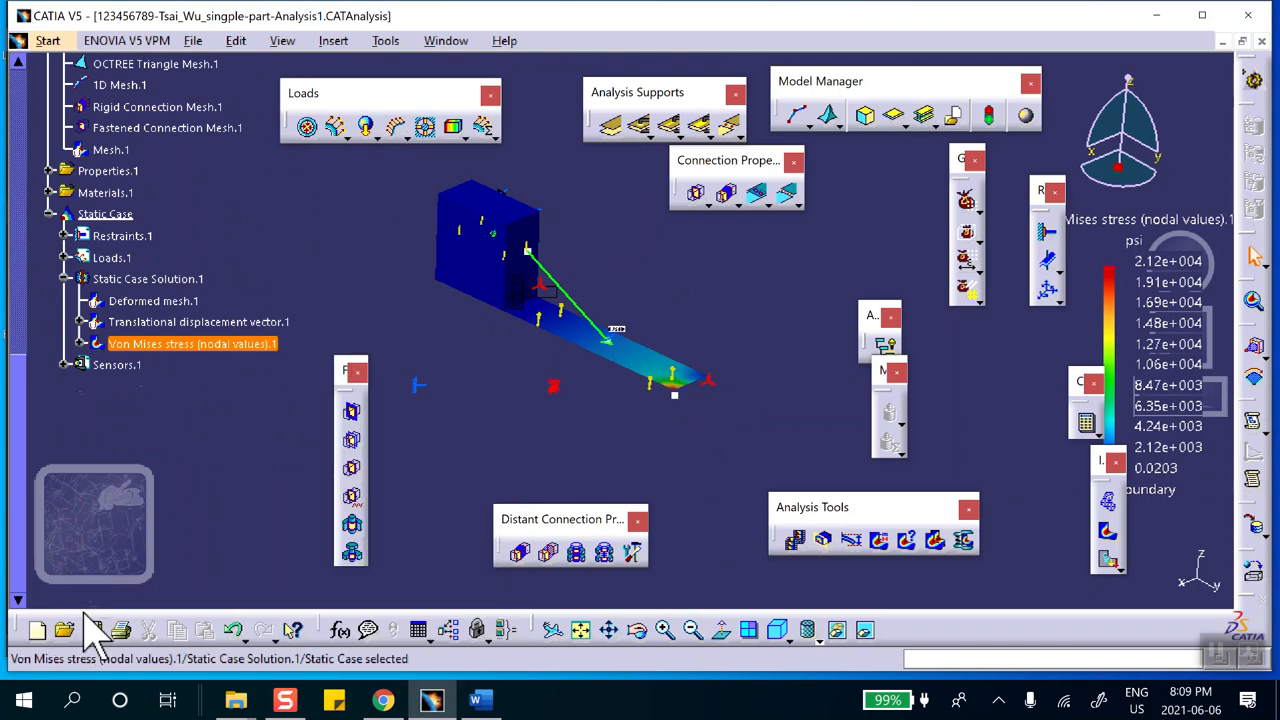
pyautogui.click(93, 630)
pyautogui.click(662, 398)
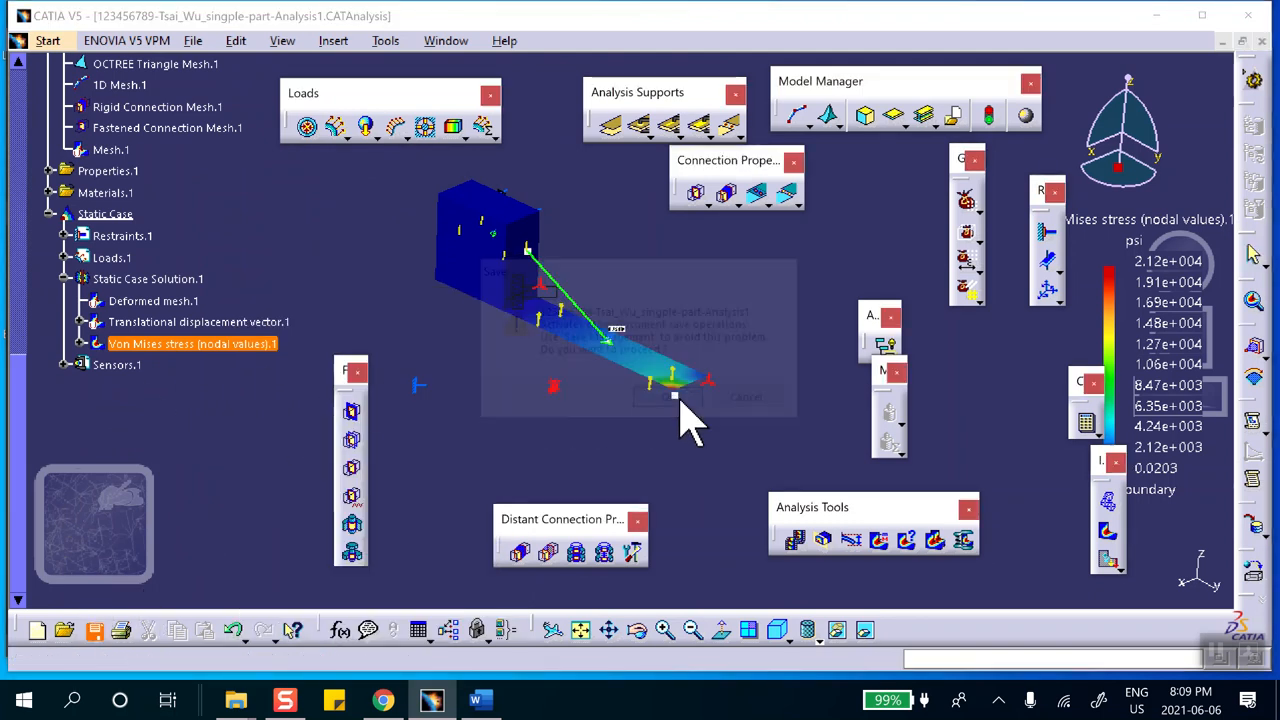
pyautogui.rightClick(195, 343)
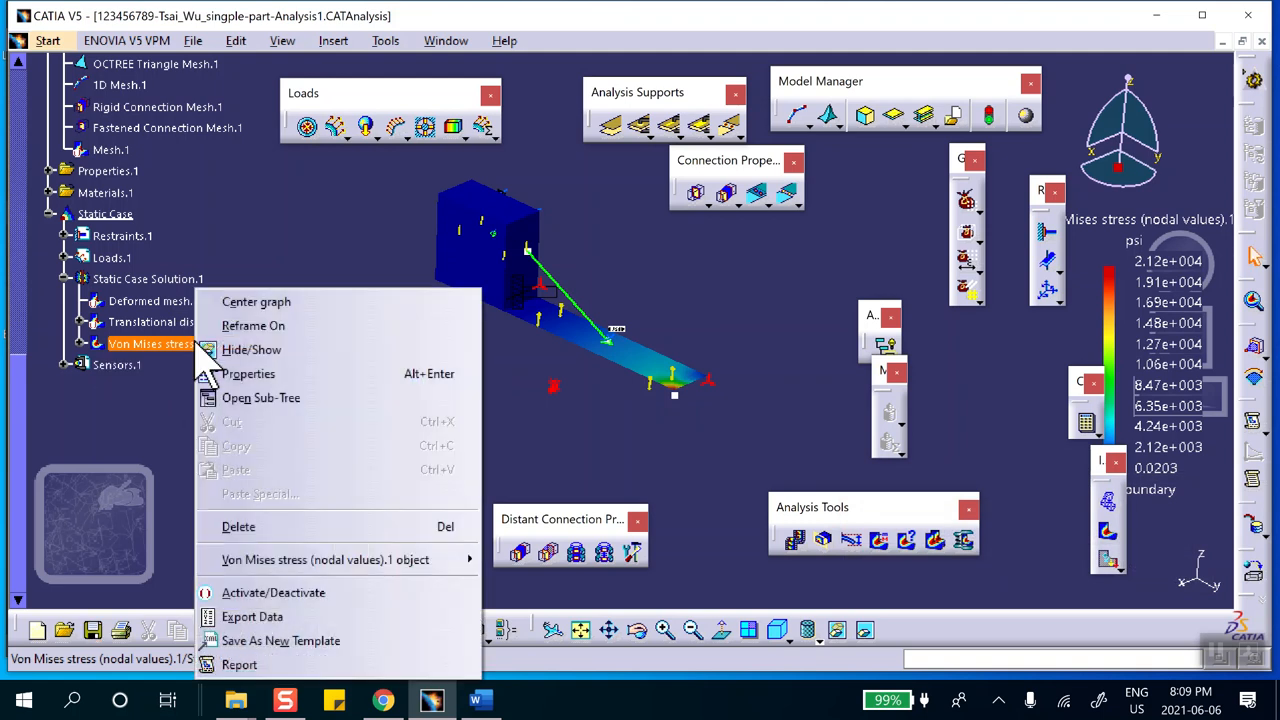
pyautogui.click(285, 593)
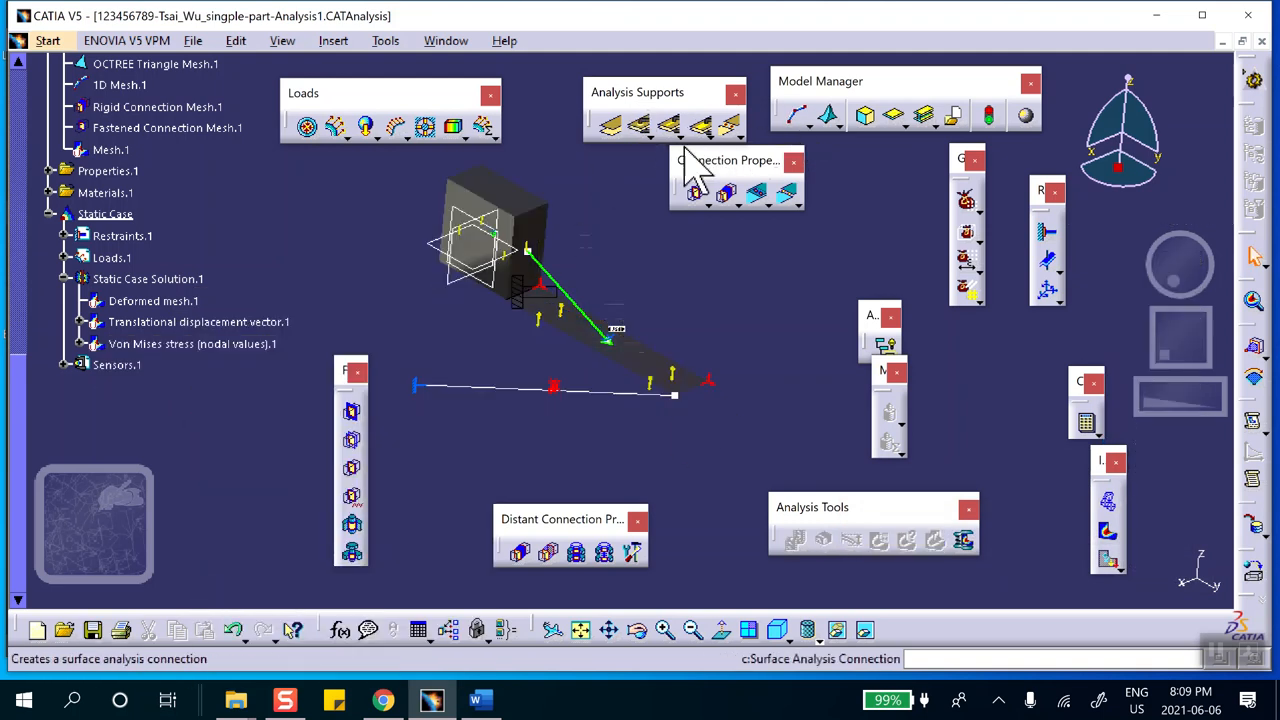
# Step: Create a box group with its manipulators active, stretched to enclose the solid block and the adjoining portion of the plate
pyautogui.click(968, 238)
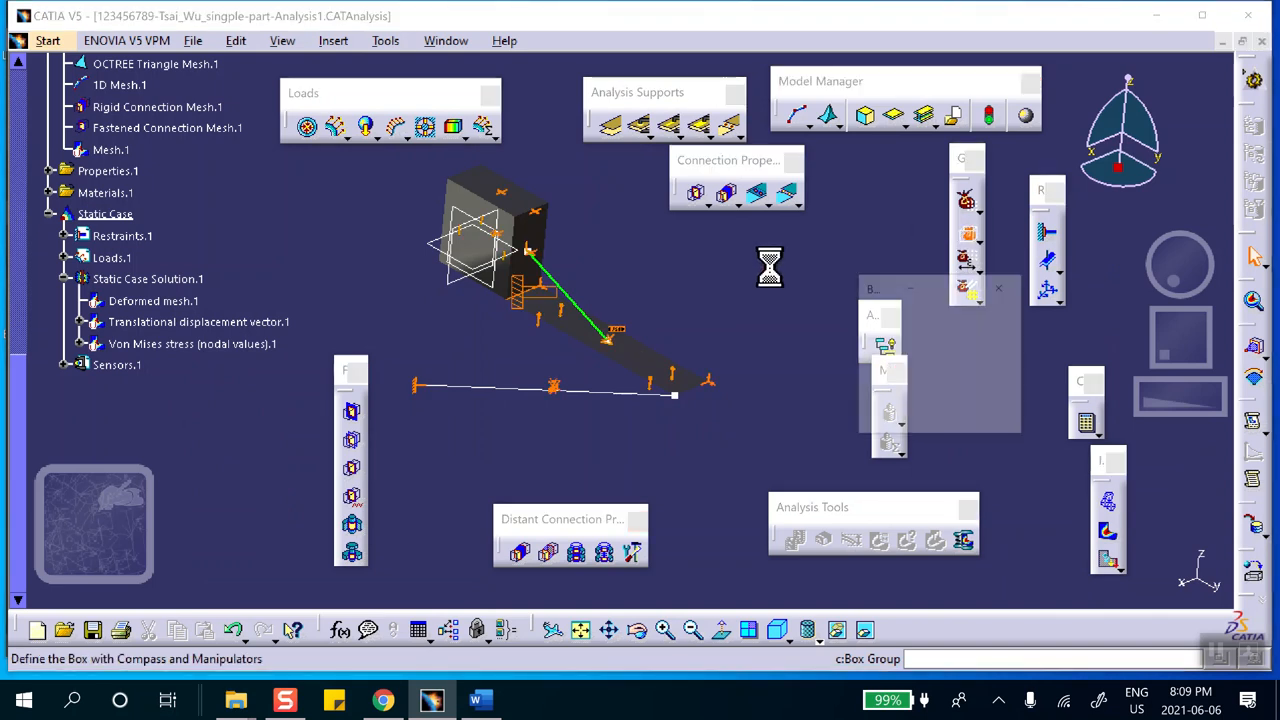
pyautogui.moveTo(563, 337); pyautogui.dragTo(650, 268, button='middle')
pyautogui.moveTo(430, 249); pyautogui.dragTo(296, 415, button='middle')
pyautogui.moveTo(520, 294); pyautogui.dragTo(652, 348, button='middle')
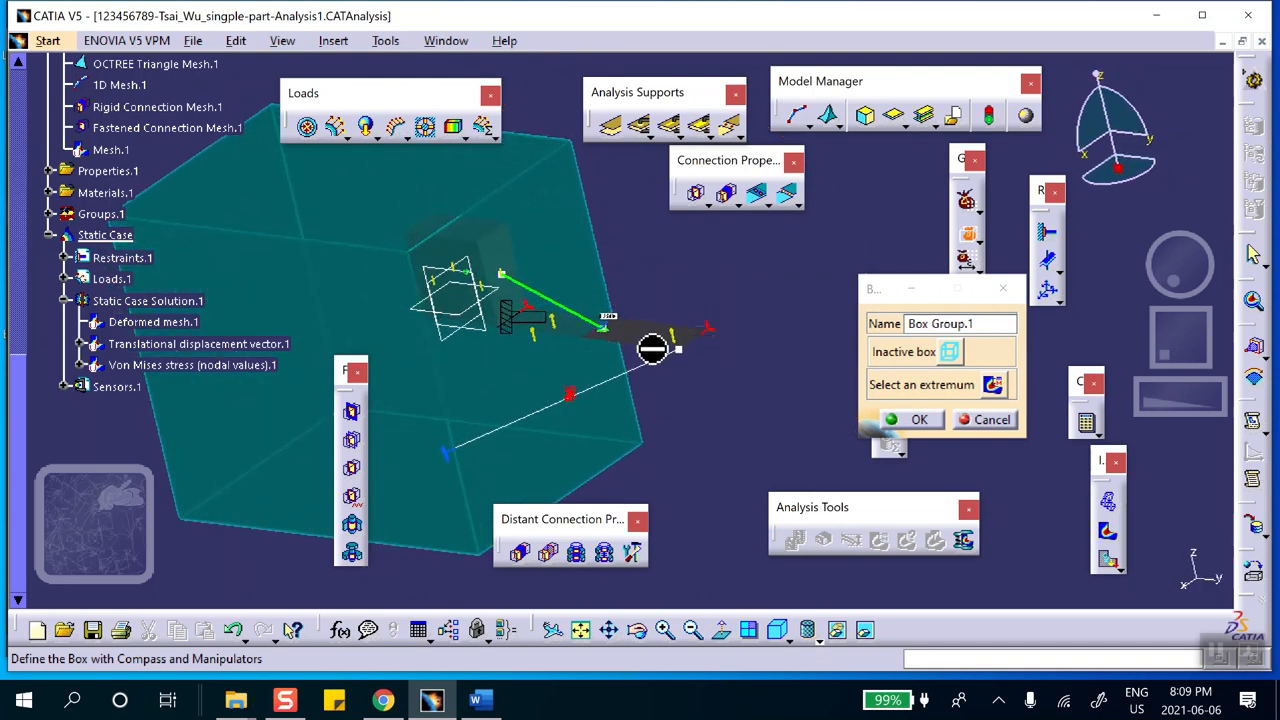
pyautogui.click(948, 351)
pyautogui.moveTo(462, 292); pyautogui.dragTo(523, 234)
pyautogui.click(918, 419)
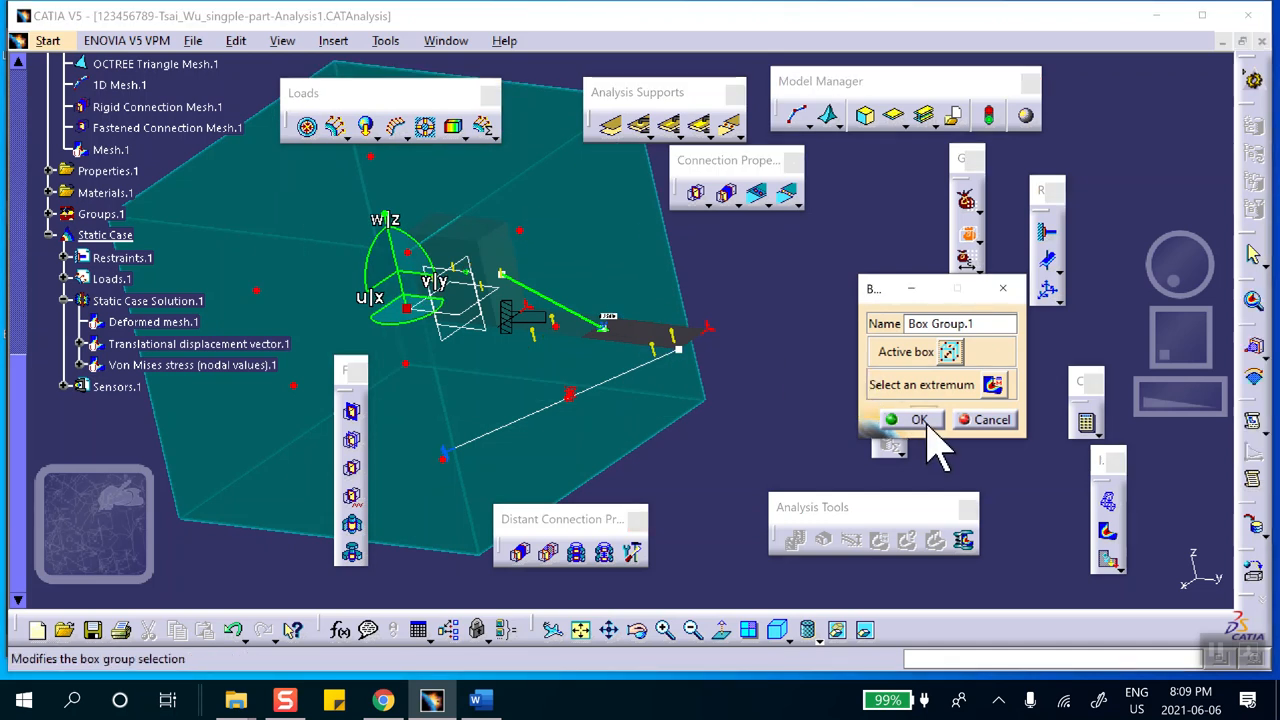
# Step: Reactivate the nodal von Mises stress image under the static case solution
pyautogui.moveTo(391, 320); pyautogui.dragTo(395, 461, button='middle')
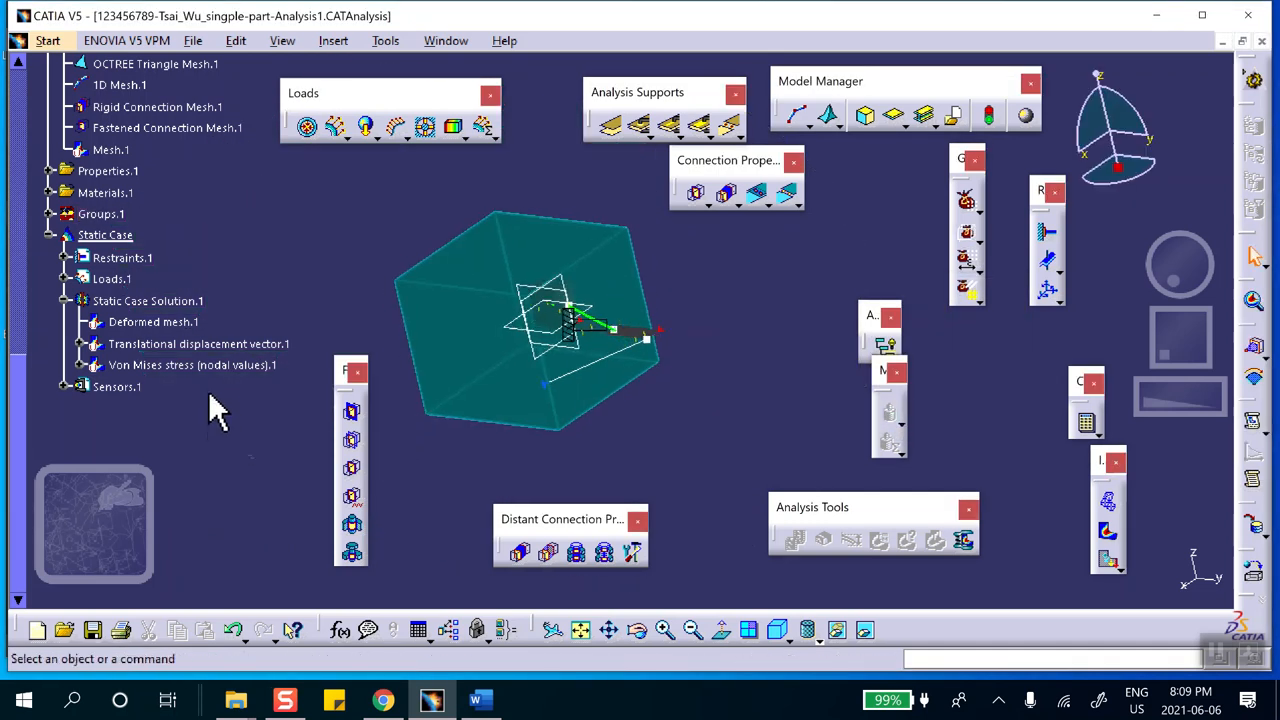
pyautogui.rightClick(224, 365)
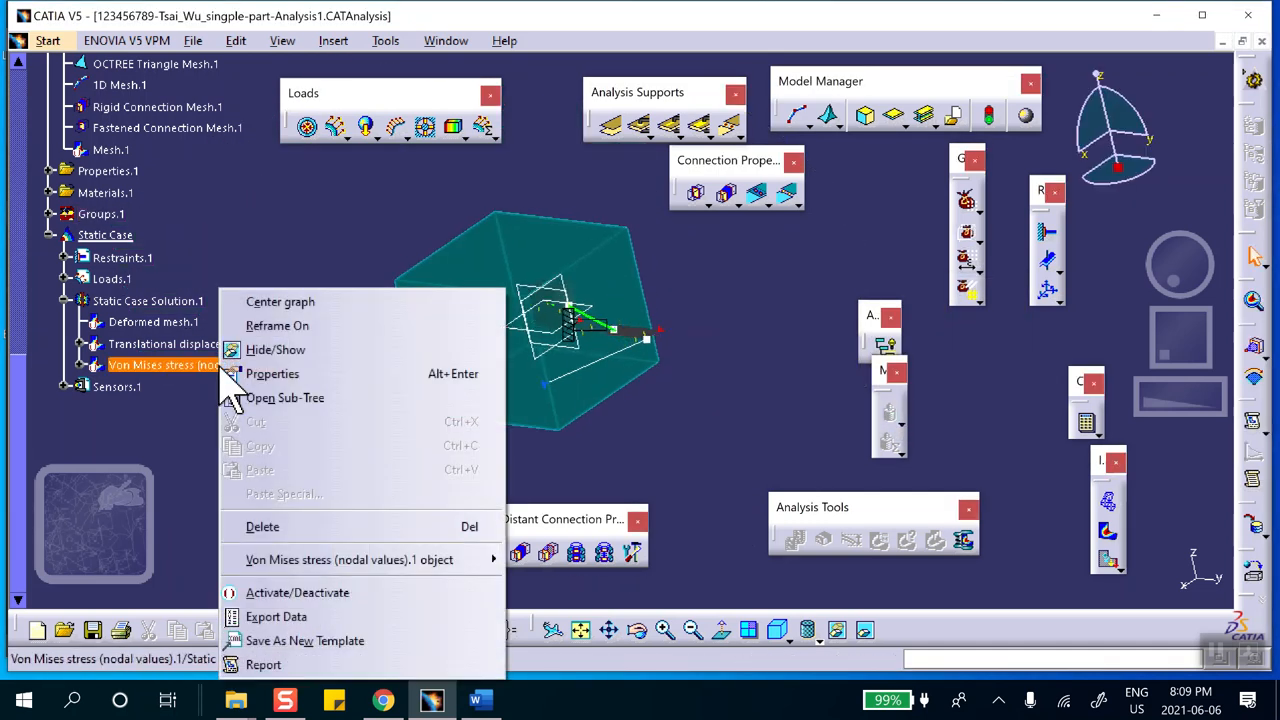
pyautogui.click(300, 593)
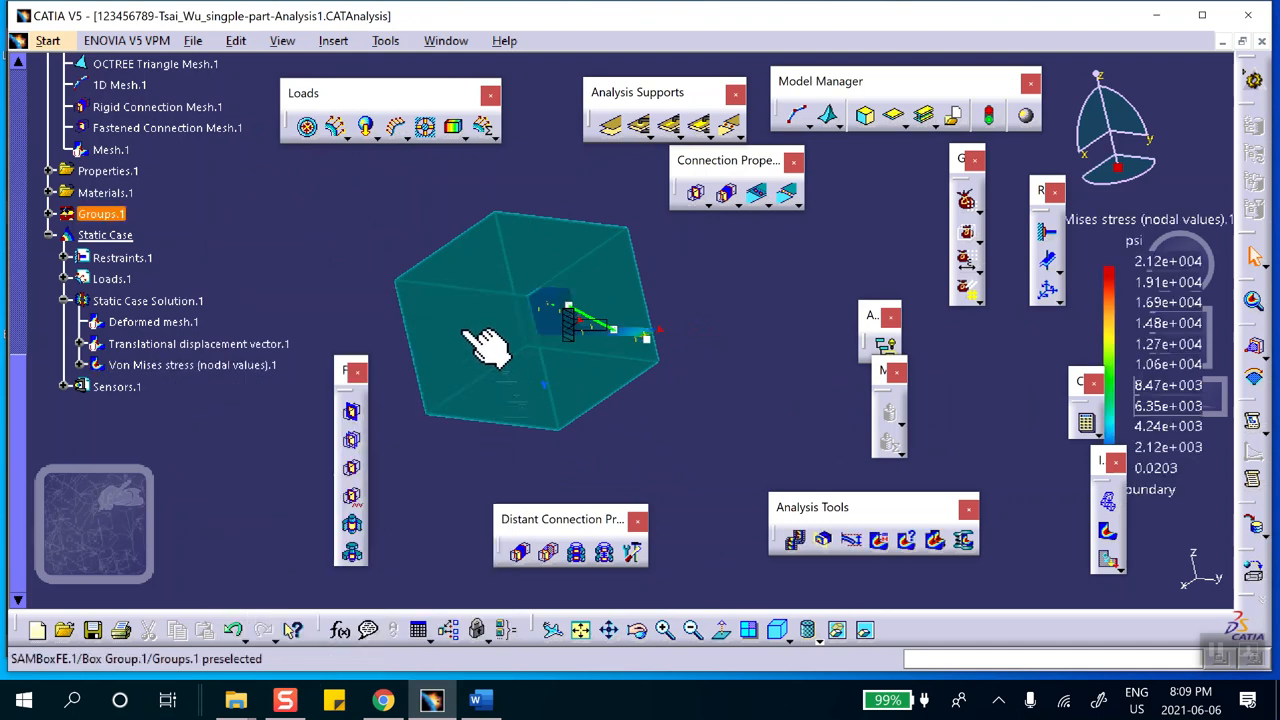
# Step: Restrict the nodal von Mises stress image to the elements of Box Group.1
pyautogui.doubleClick(176, 366)
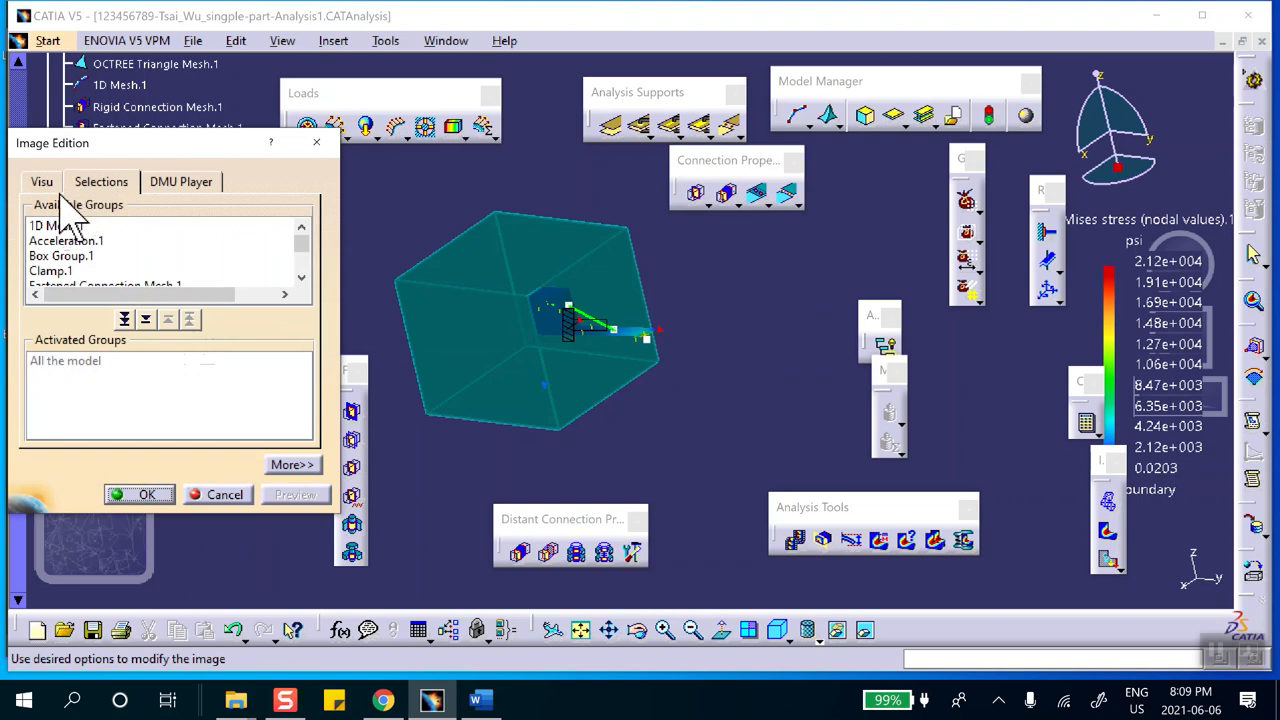
pyautogui.scroll(-3, 97, 255)
pyautogui.scroll(3, 100, 262)
pyautogui.click(80, 255)
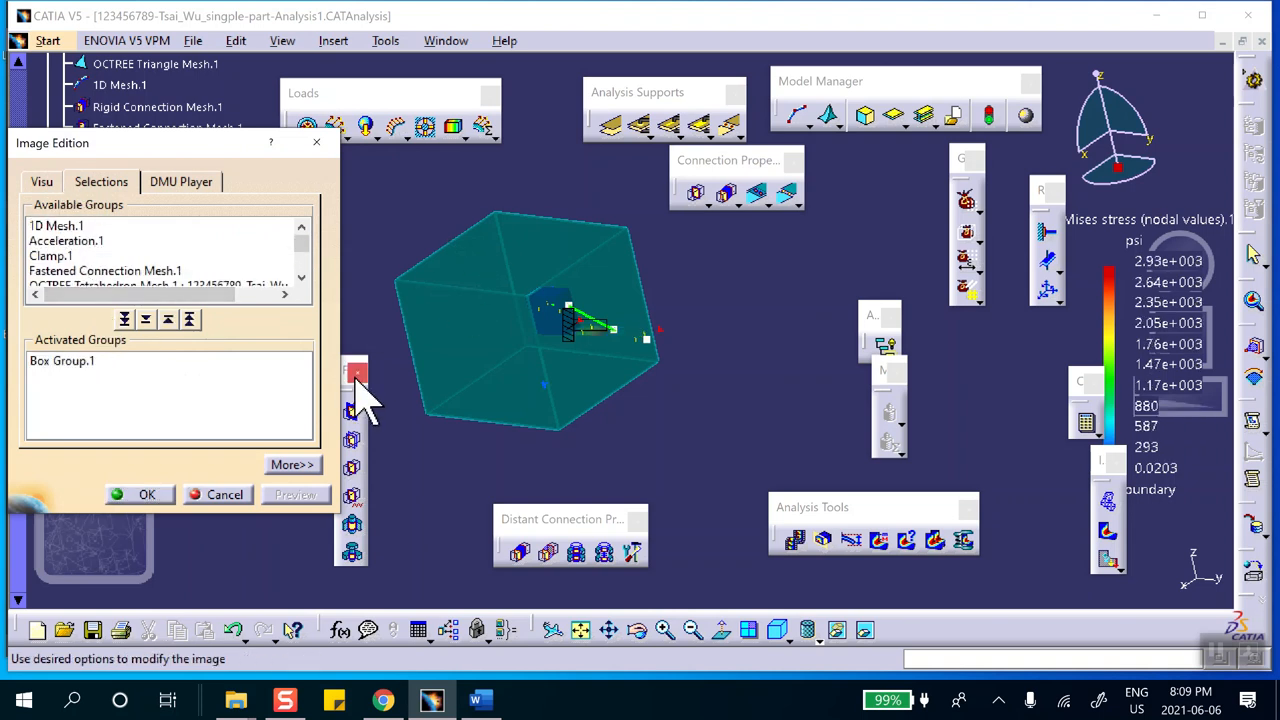
pyautogui.click(148, 494)
# Step: Hide the box group's enclosing box and inspect the stress on the block and the adjoining plate portion up close
pyautogui.rightClick(484, 263)
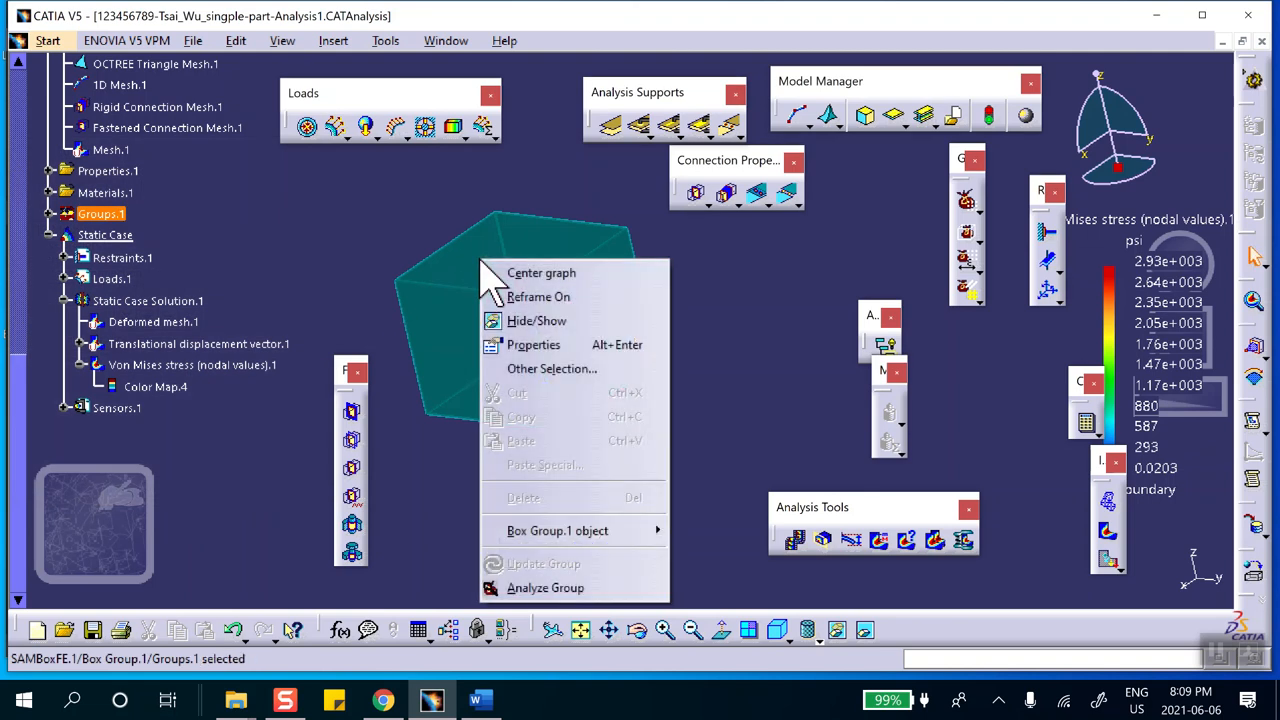
pyautogui.click(528, 321)
pyautogui.moveTo(538, 318); pyautogui.dragTo(565, 142, button='middle')
pyautogui.moveTo(680, 352); pyautogui.dragTo(696, 453, button='middle')
pyautogui.middleClick(652, 416)
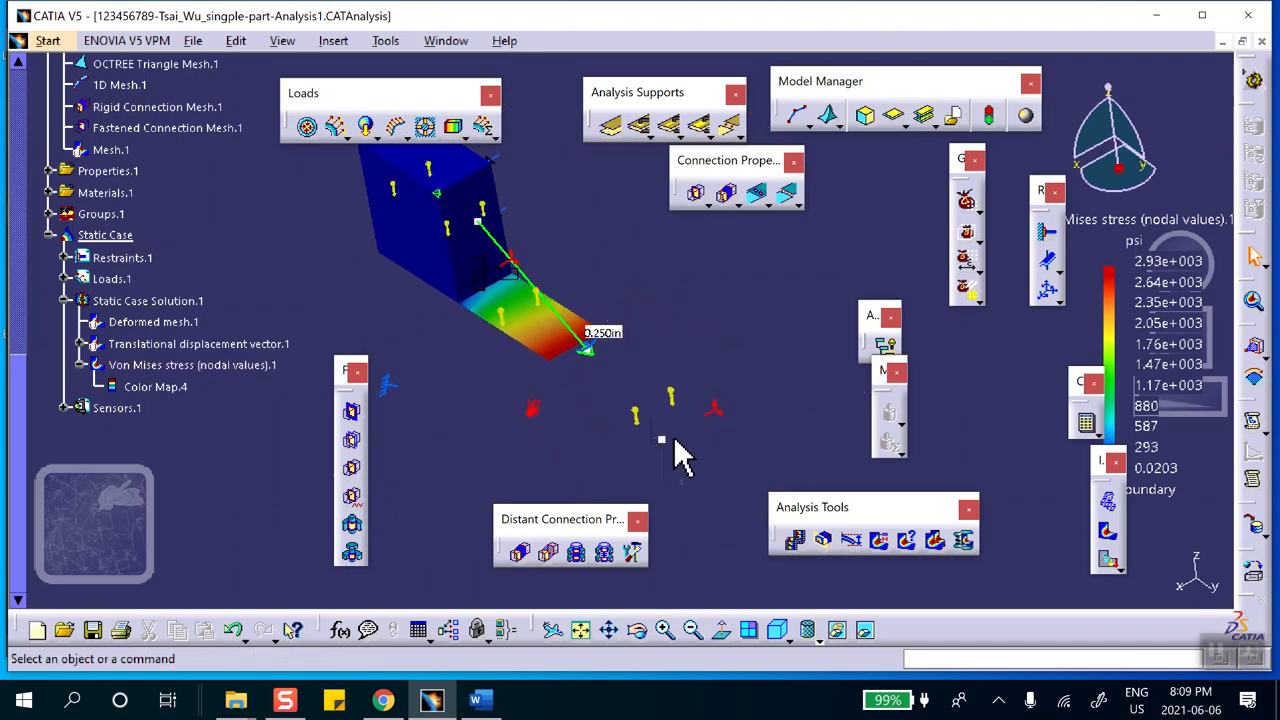